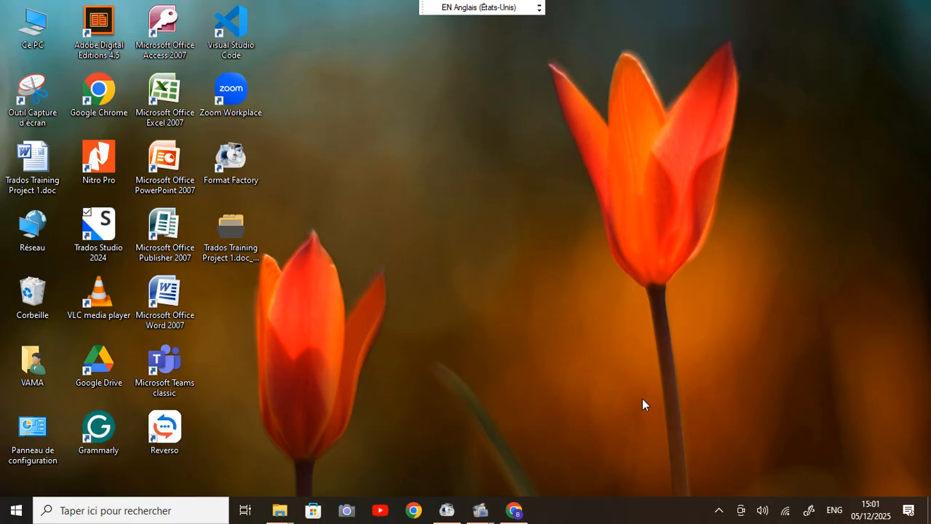
Switch to the browser and examine the list of Trados products and trials on the Trados pricing page
left_click(515, 509)
mouse_move(224, 95)
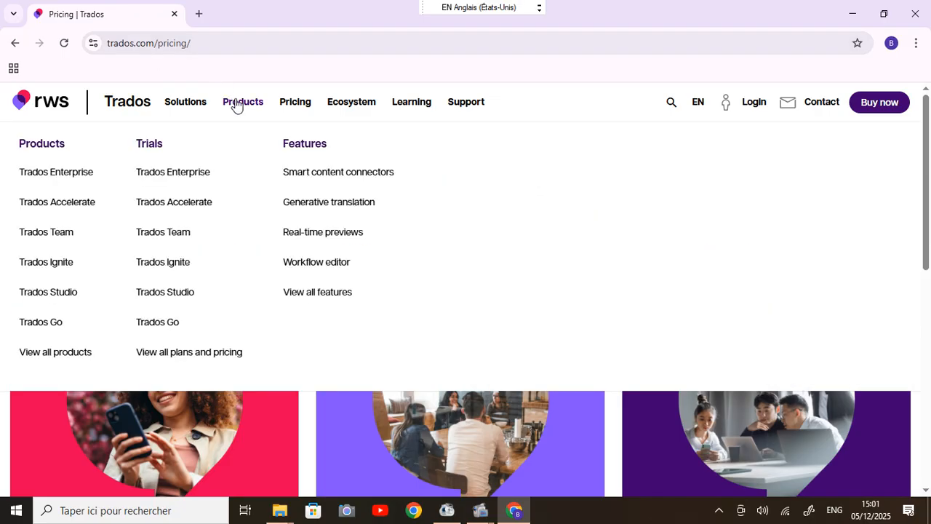
mouse_move(206, 120)
mouse_move(244, 112)
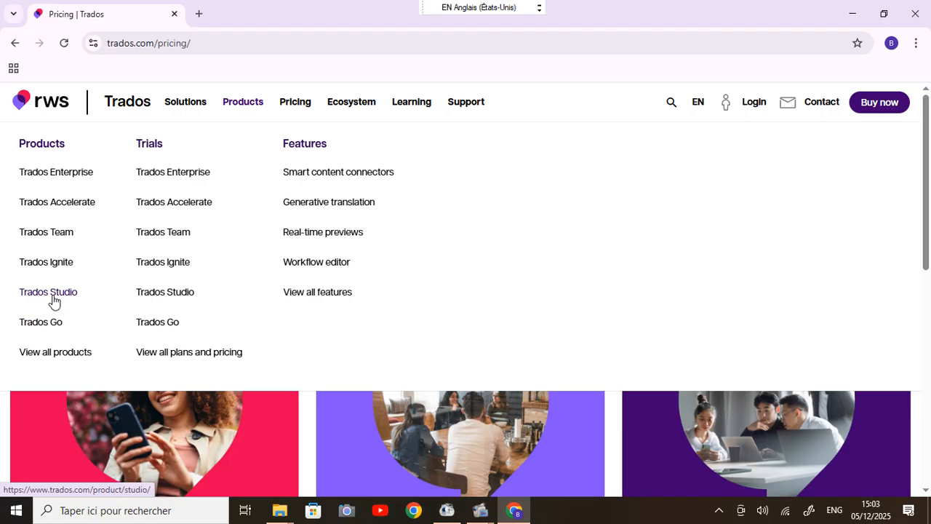
Minimize the browser and launch Trados Studio 2024 from the desktop
left_click(852, 13)
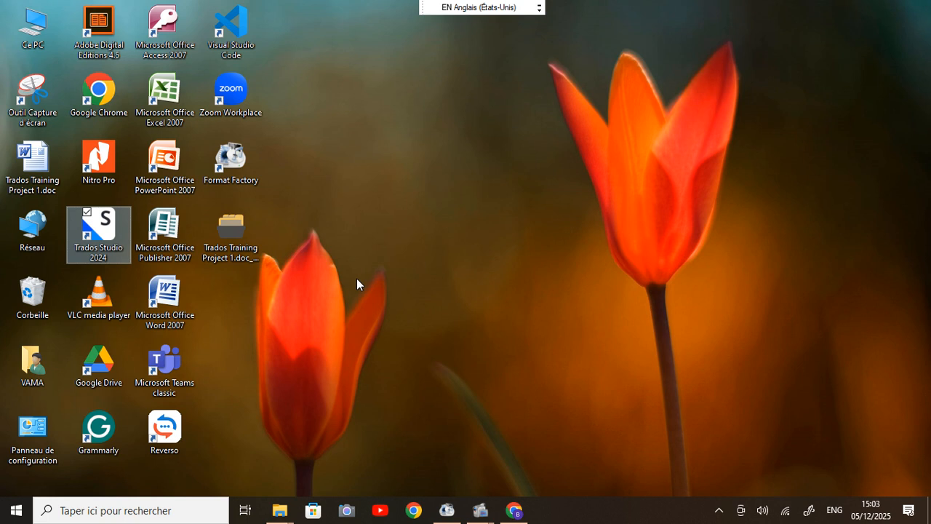
left_click(108, 253)
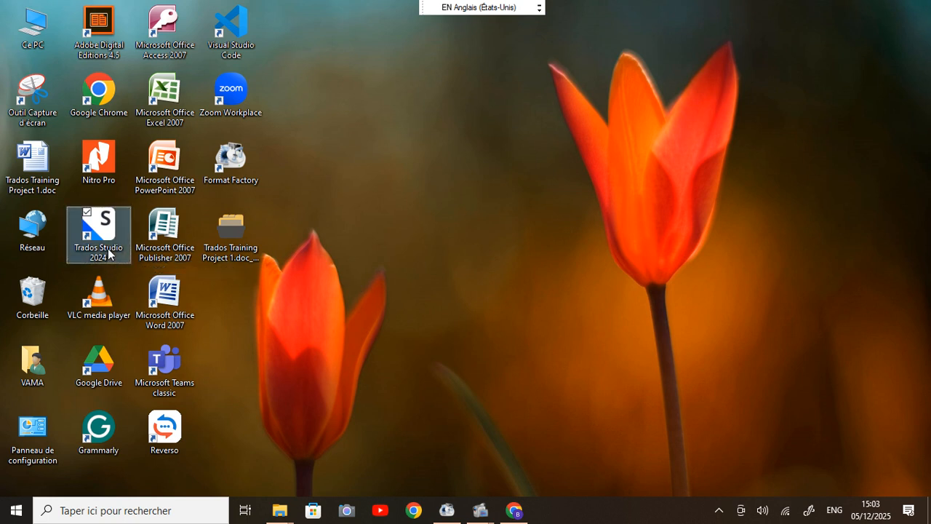
double_click(108, 253)
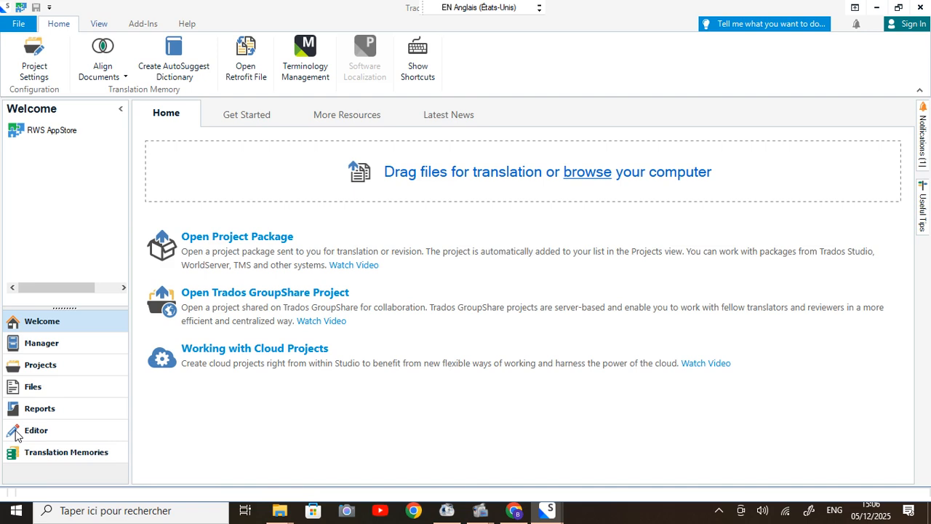
Continue the Trados Studio 2024 trial and disable the translation memory that cannot be found
mouse_move(549, 514)
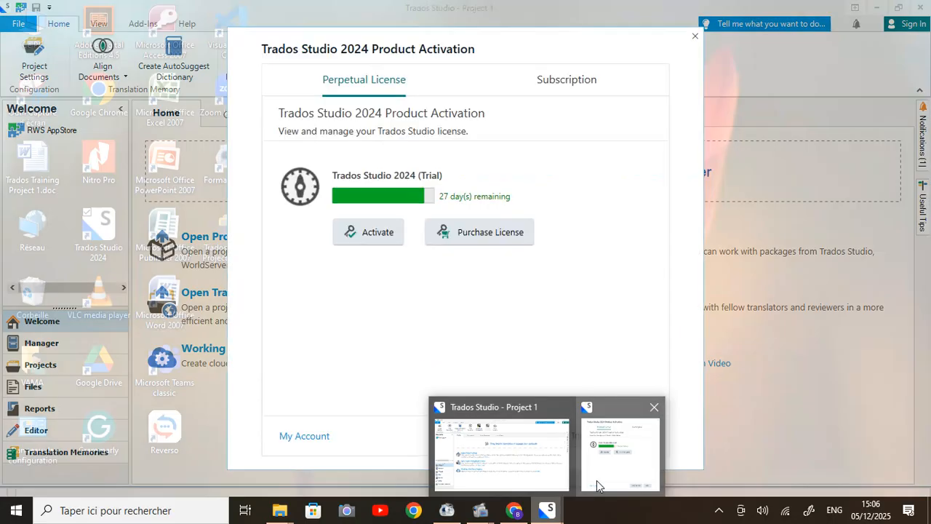
left_click(597, 480)
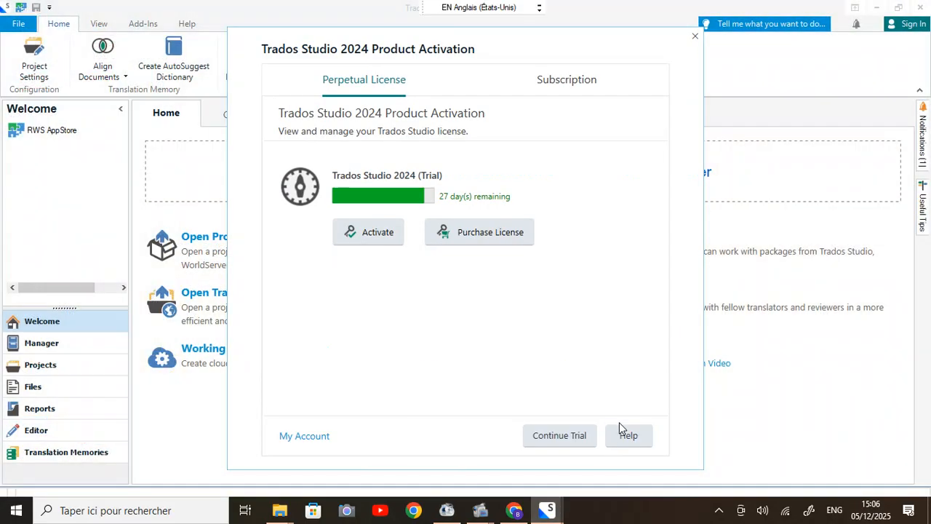
left_click(571, 437)
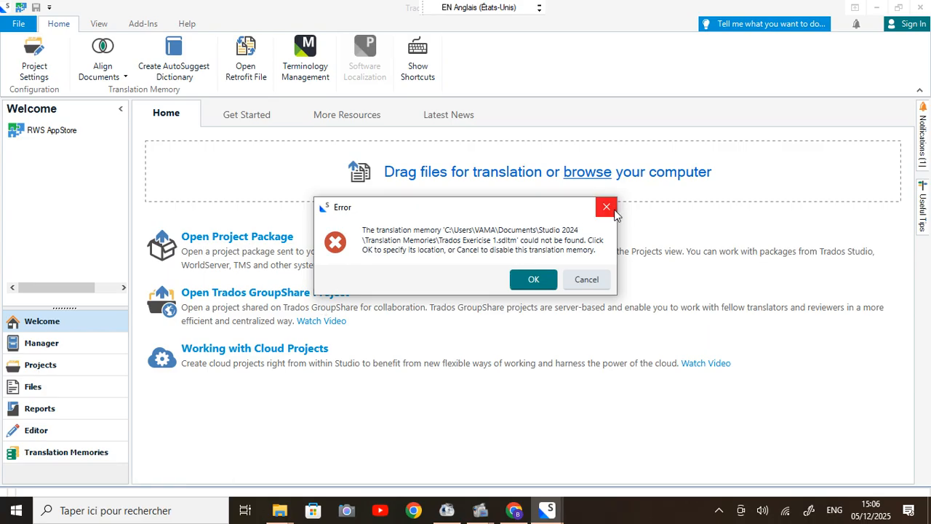
left_click(588, 280)
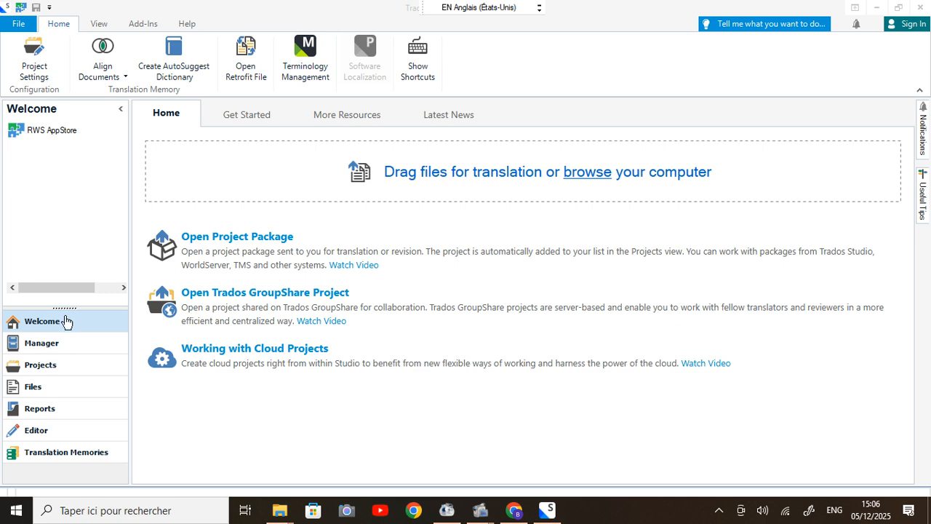
Examine the file-opening commands and the View, Add-Ins, Help and Home commands available from the Welcome view
left_click(39, 393)
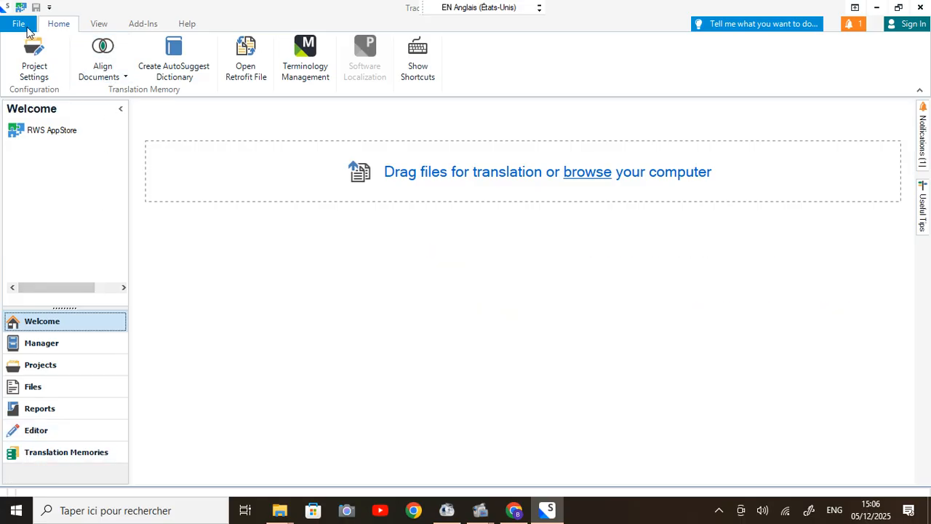
left_click(26, 27)
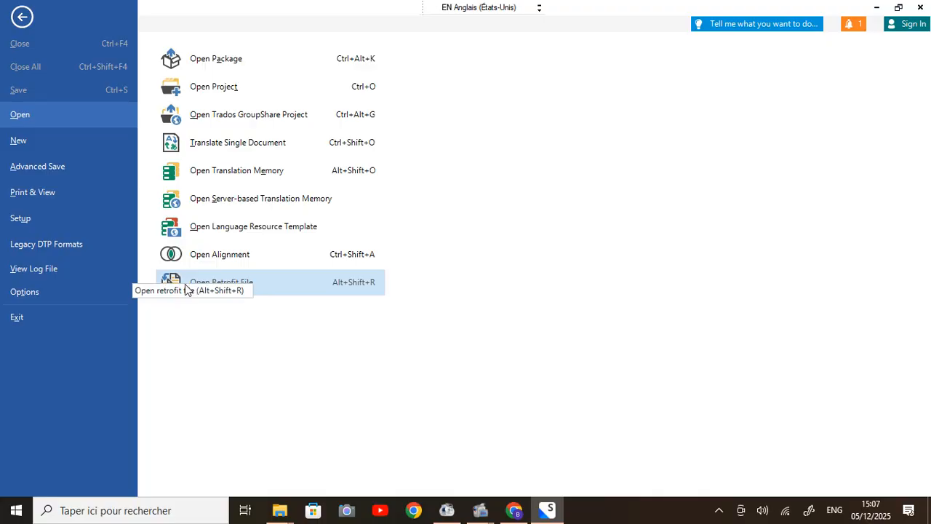
left_click(21, 16)
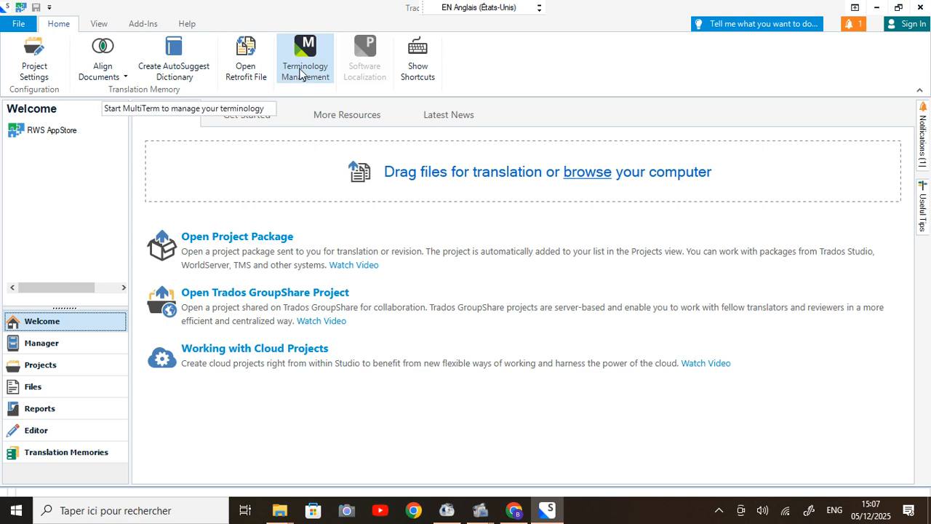
left_click(99, 25)
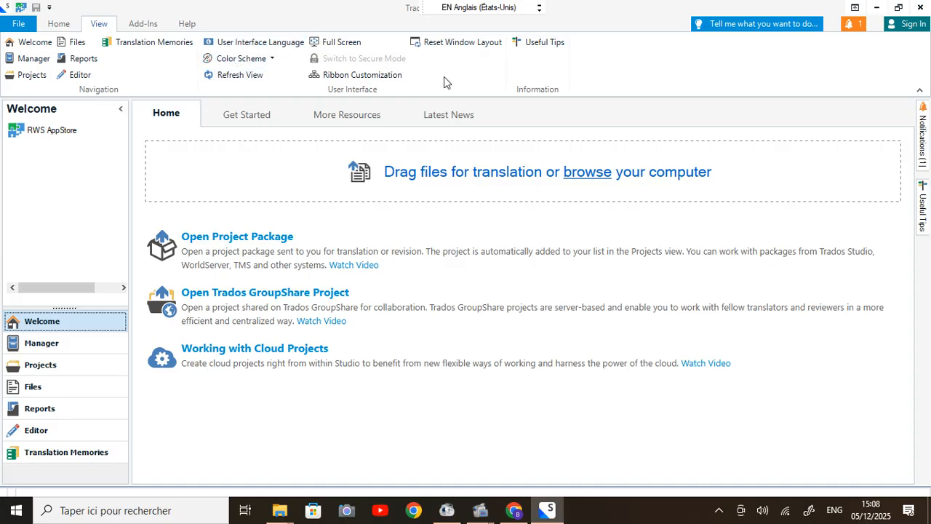
left_click(140, 27)
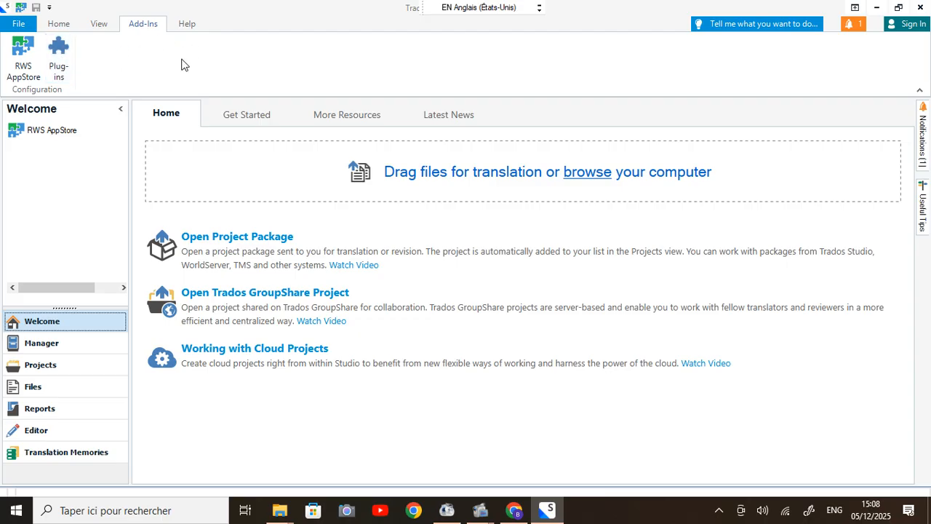
left_click(58, 59)
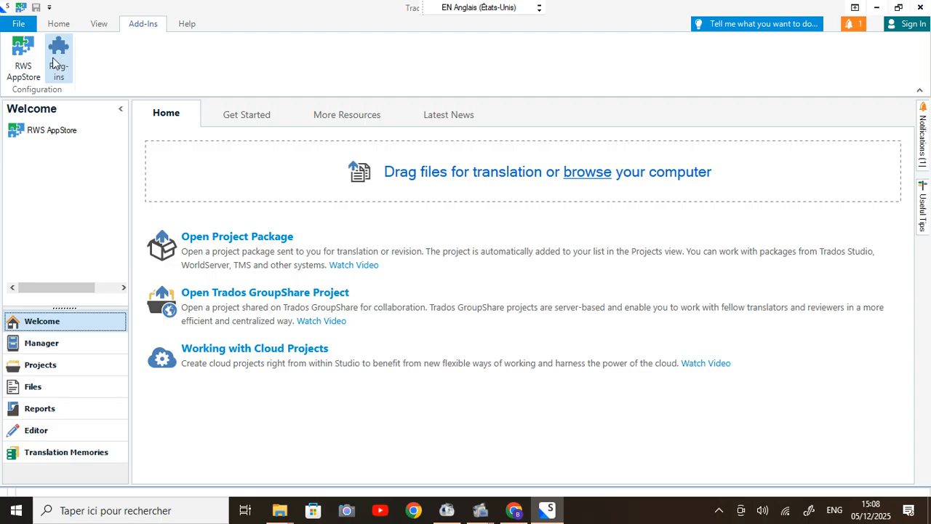
left_click(187, 24)
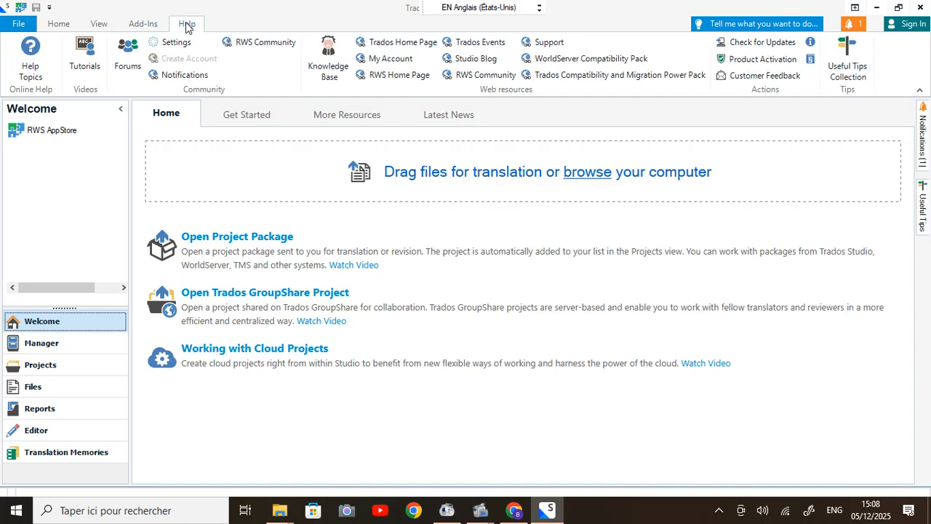
left_click(141, 24)
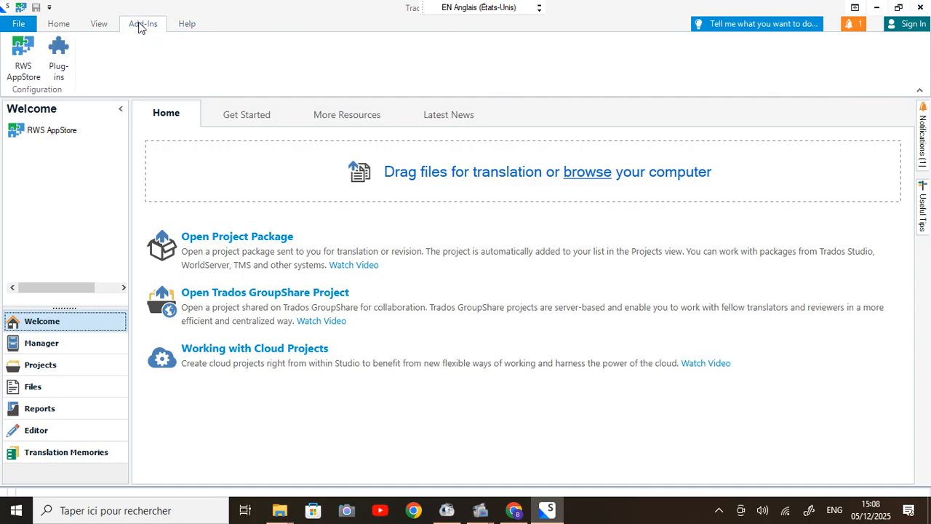
left_click(101, 27)
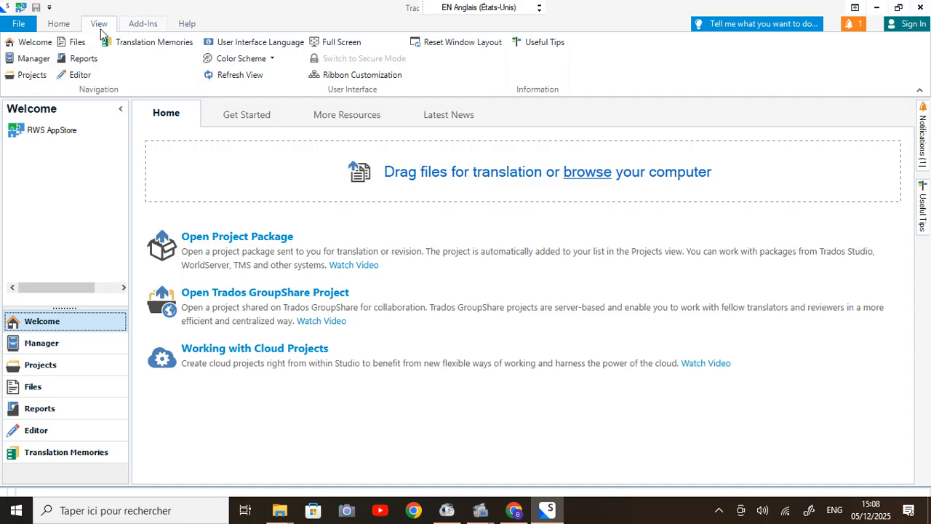
left_click(62, 28)
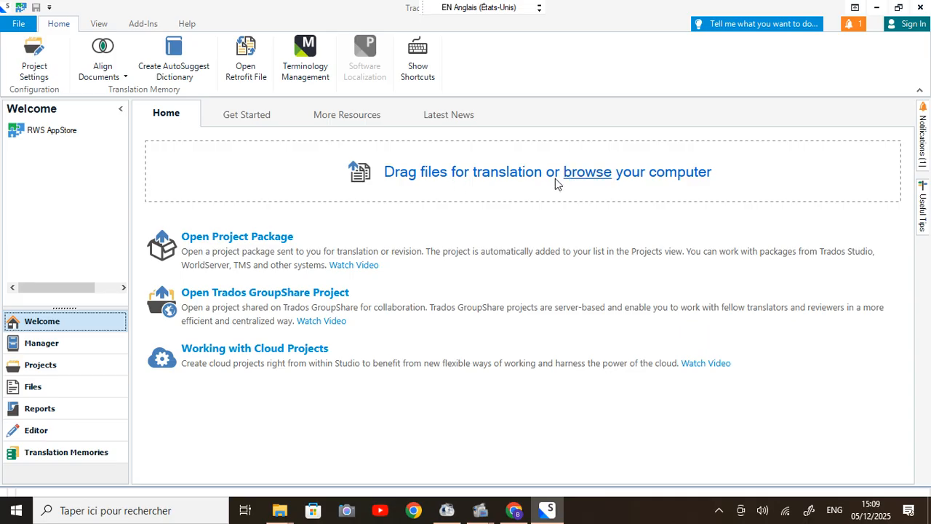
Open Trados Training Project 1.doc for translation as a single document with a new project file, disabling the missing translation memory
left_click(594, 176)
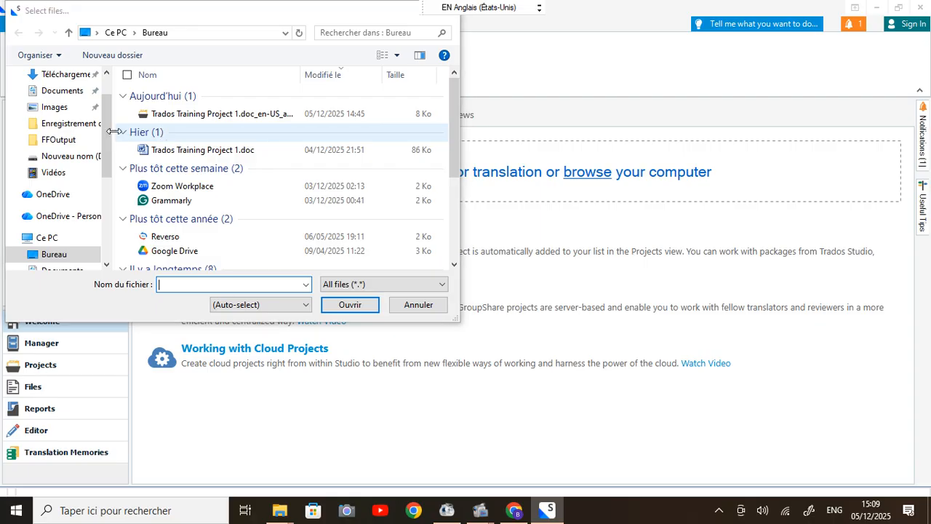
double_click(157, 154)
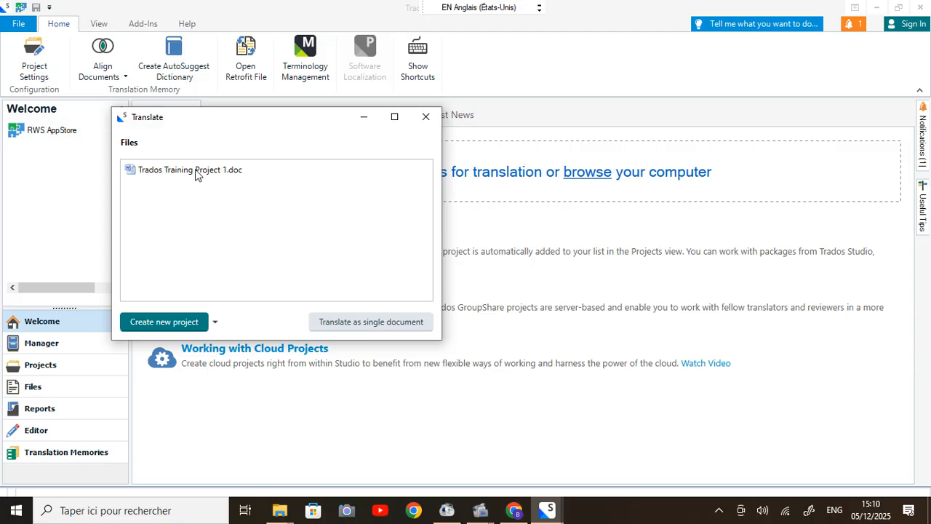
left_click(344, 322)
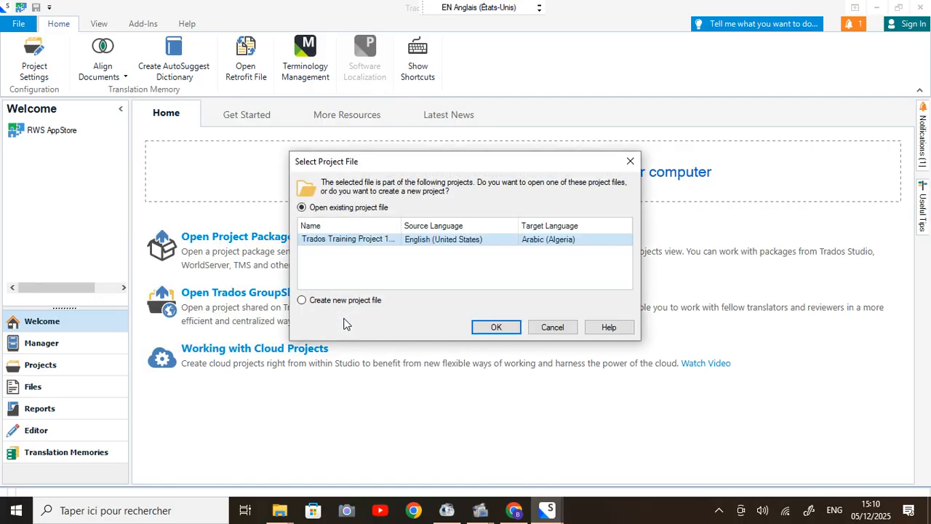
left_click(301, 299)
left_click(496, 327)
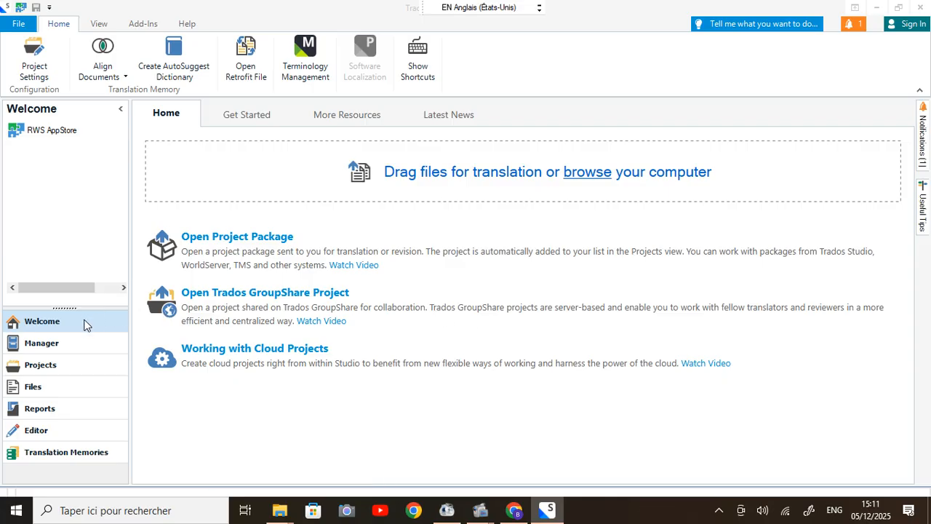
left_click(572, 174)
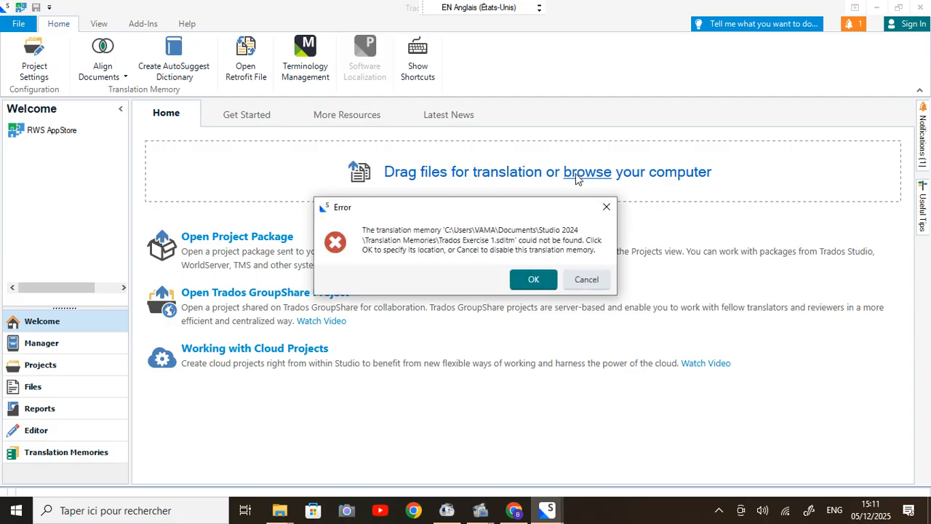
left_click(586, 280)
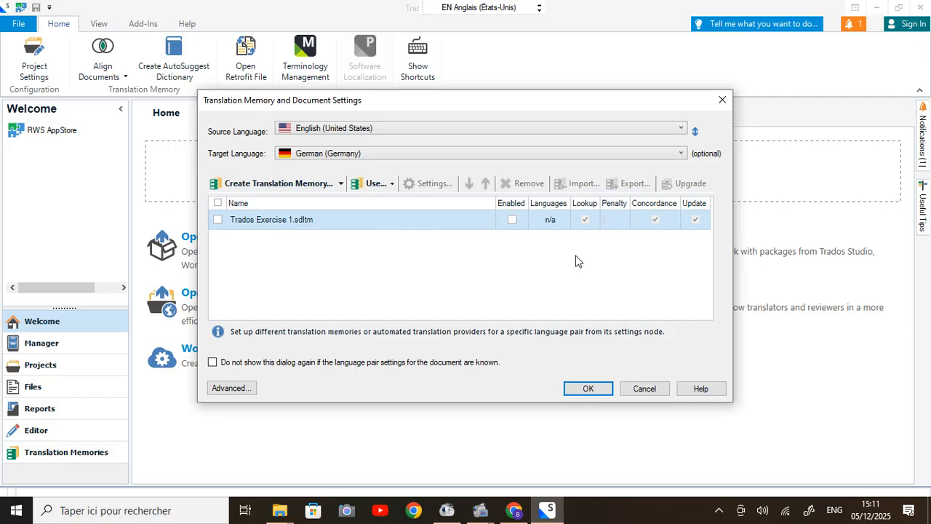
Set the document's target language to Arabic (Algeria)
left_click(601, 154)
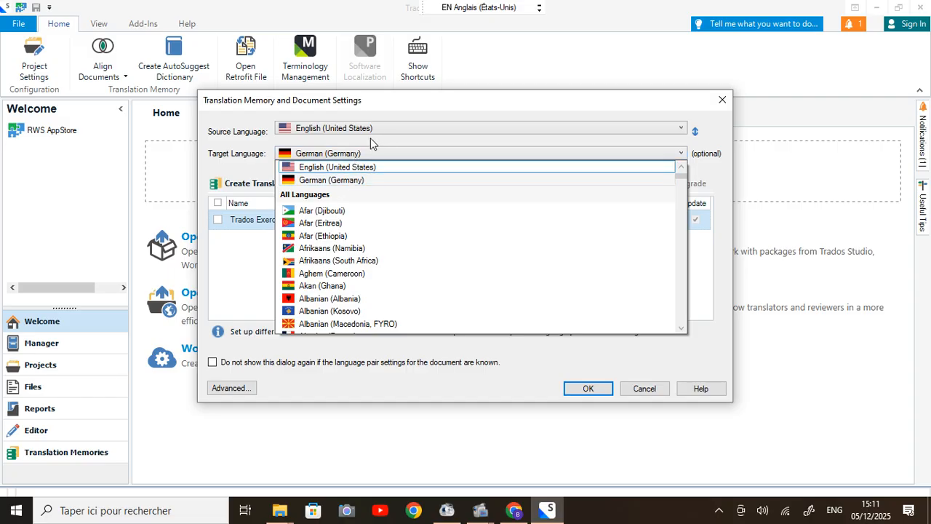
key("Up")
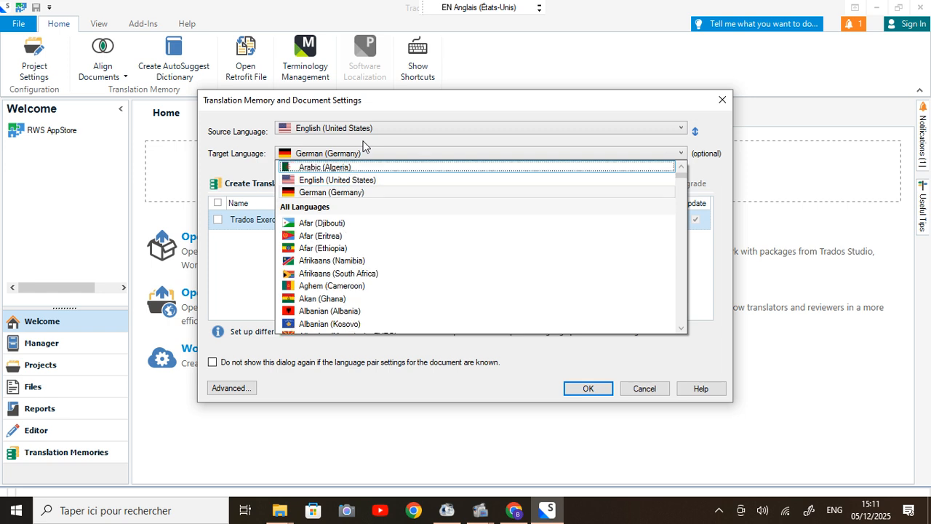
left_click(318, 167)
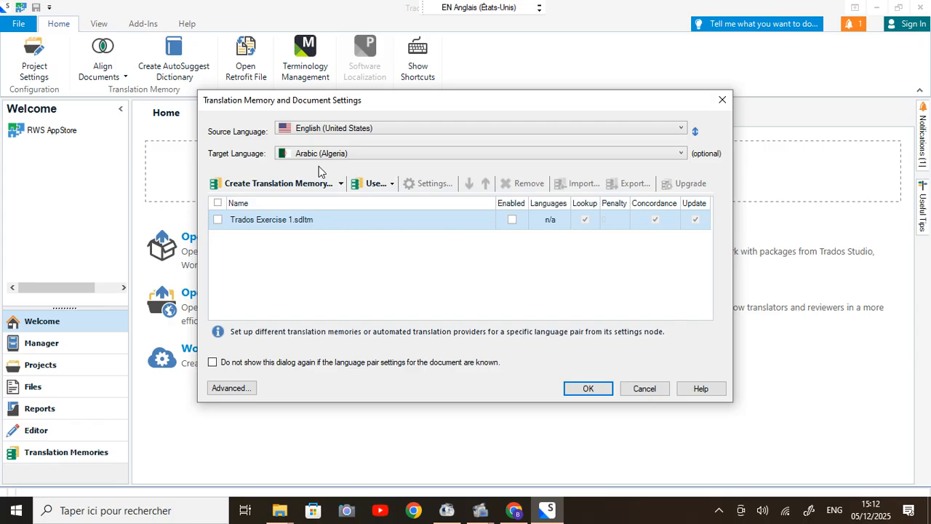
Start a new translation memory named "Trados Training" with the description "Trados Training 2025"
left_click(280, 184)
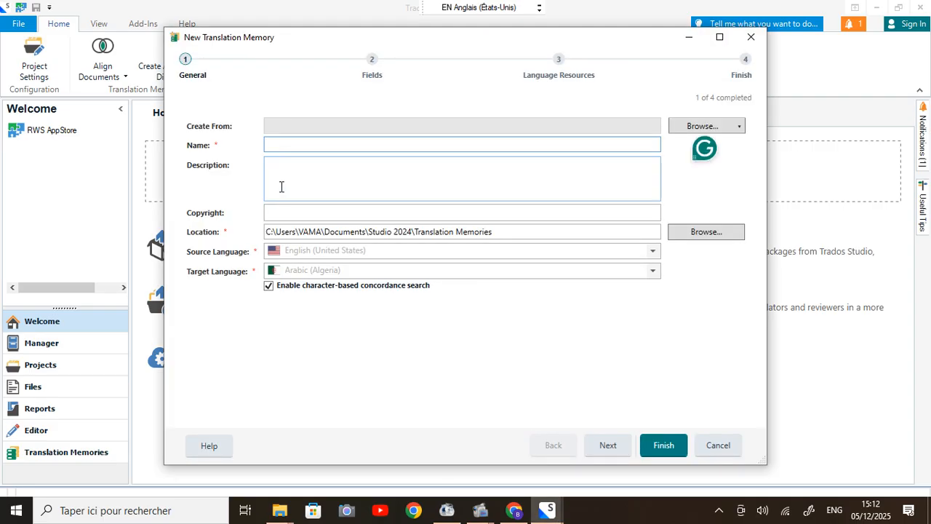
type("Trados Tra")
key("BackSpace")
type("raining")
left_click(305, 172)
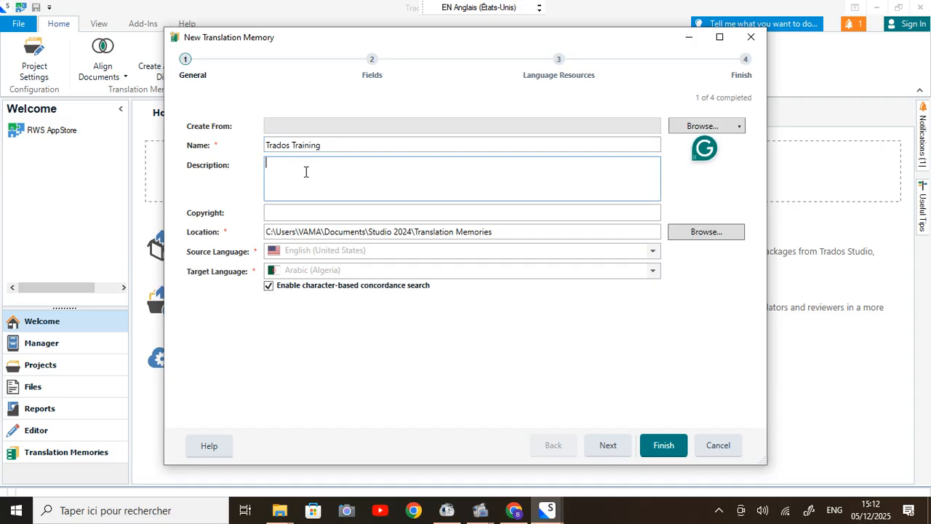
type("Trad")
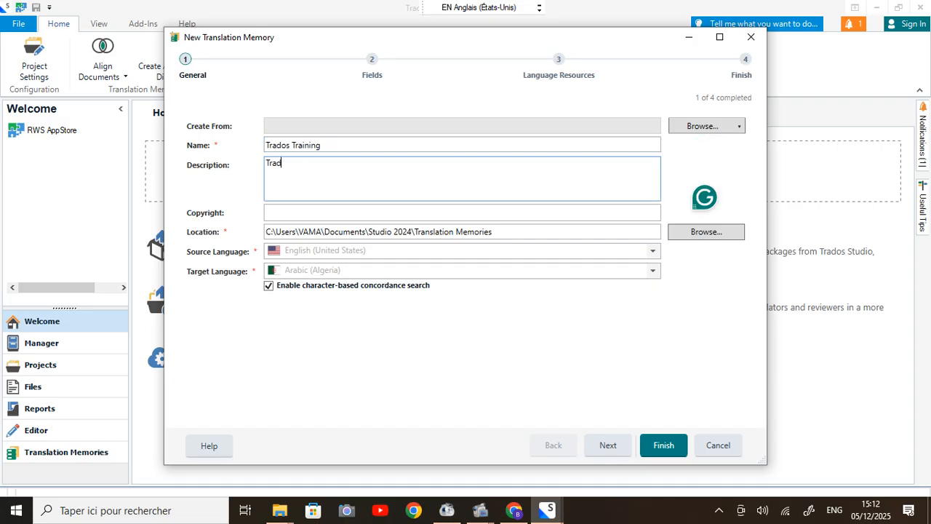
type("os Training 2025")
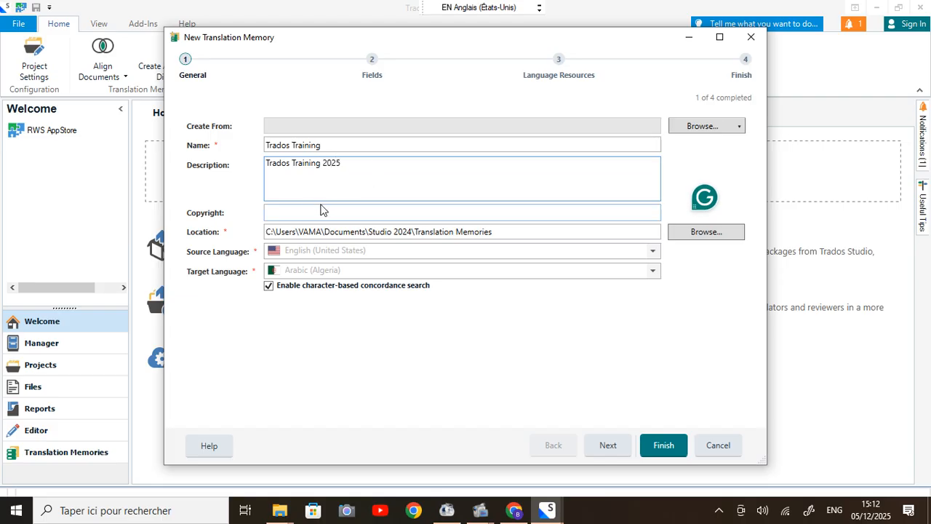
Enter the copyright holder's full name for the new translation memory and proceed to its Fields settings
left_click(292, 213)
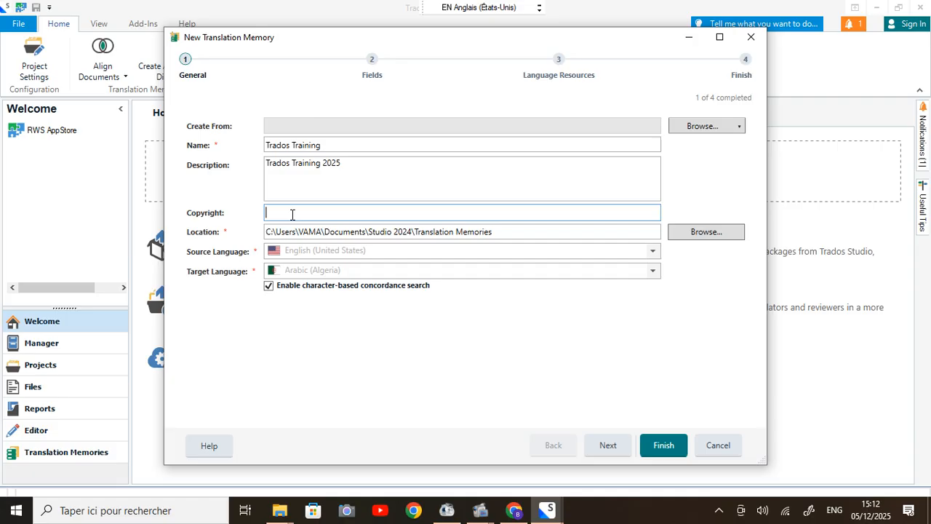
type("Mohamed BABX")
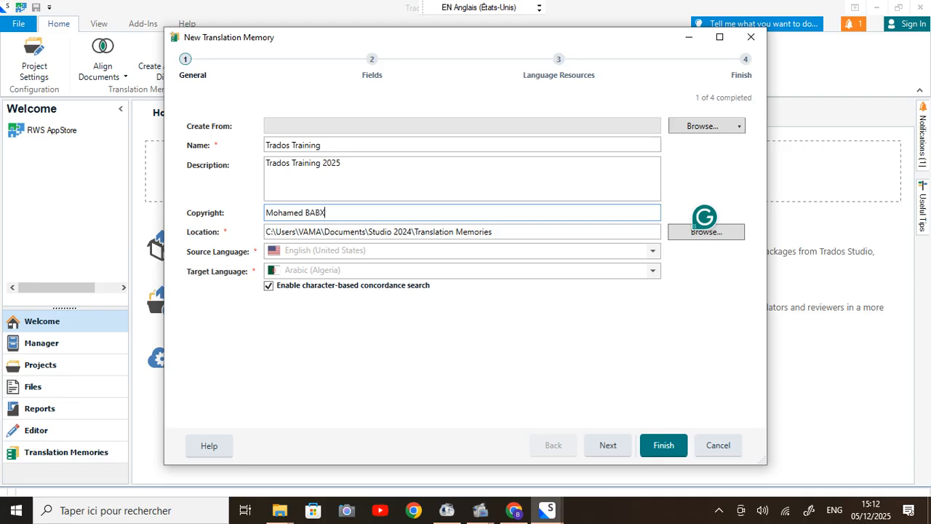
key("BackSpace")
type("CHIKH")
left_click(607, 445)
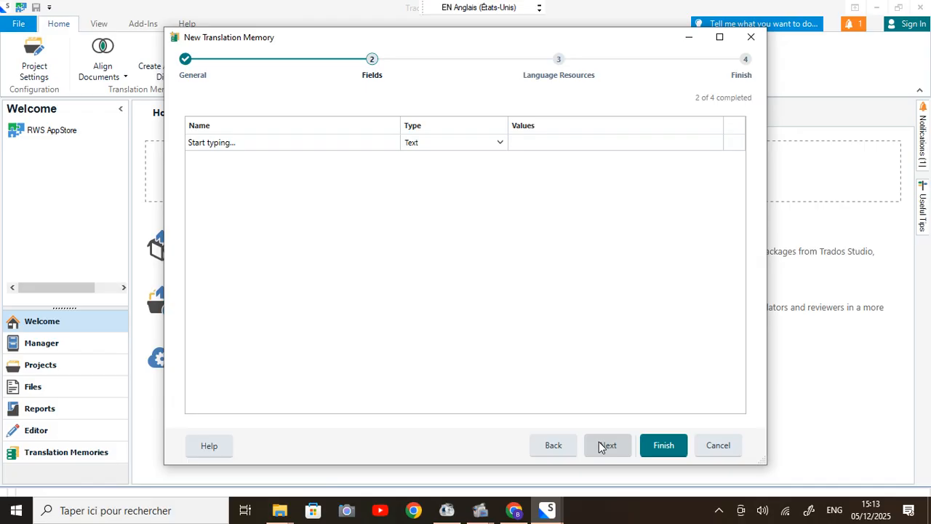
Add a text field named "General" to the new translation memory and proceed to its language resources
left_click(216, 145)
type("gth")
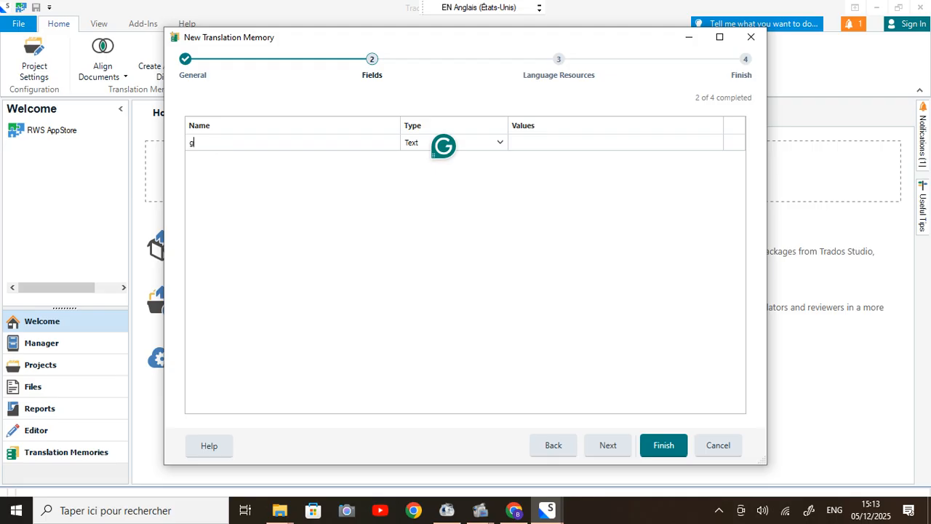
key("BackSpace")
key("BackSpace")
key("BackSpace")
type("General")
left_click(597, 444)
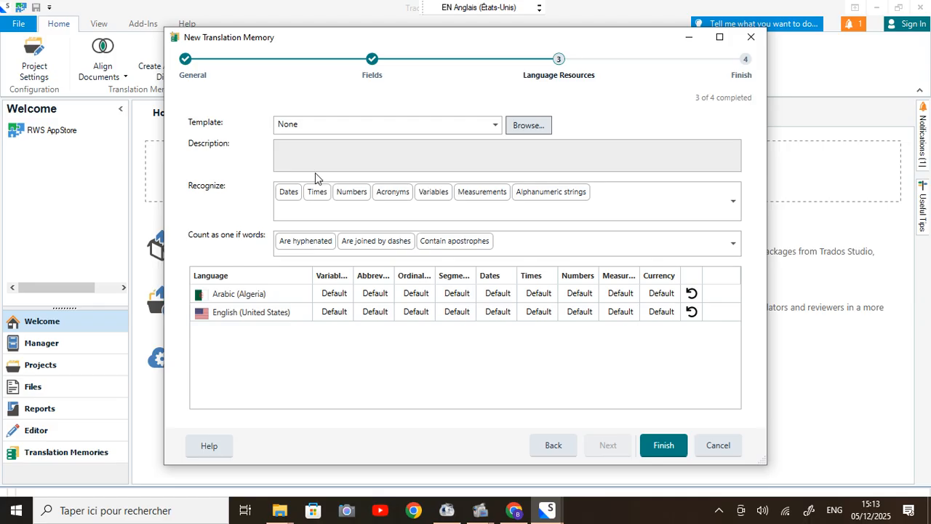
Create the translation memory with no language resource template and the default language resources, then close the wizard
left_click(497, 126)
left_click(498, 126)
left_click(658, 445)
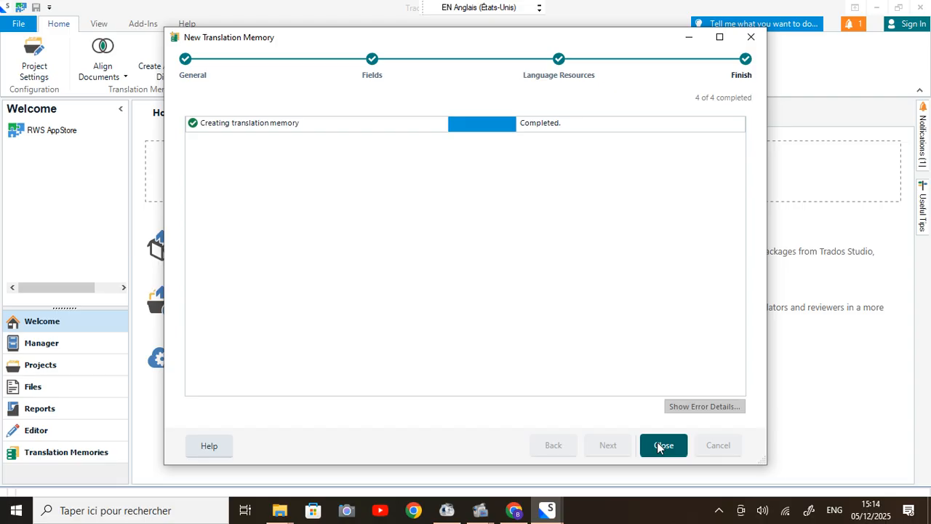
left_click(658, 445)
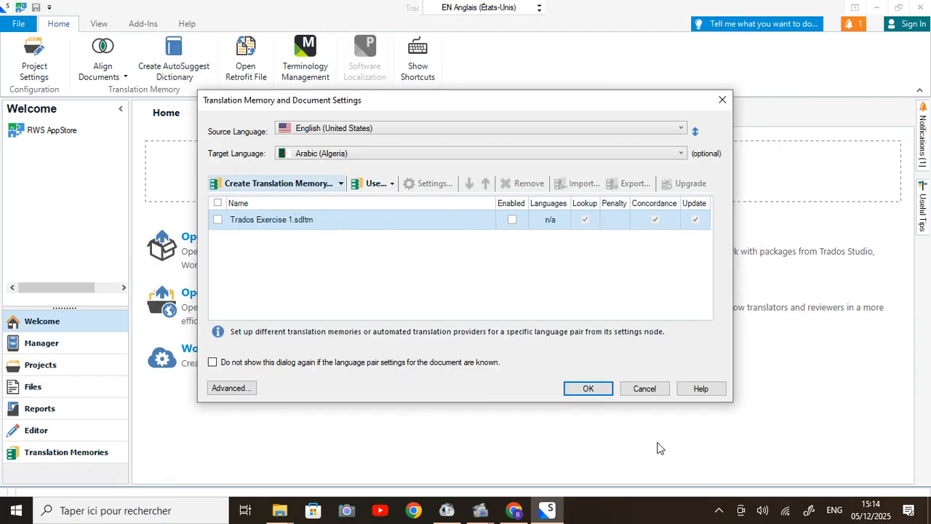
Review the available translation provider types, accept the translation memory and document settings, and show the document in the Editor view
left_click(287, 227)
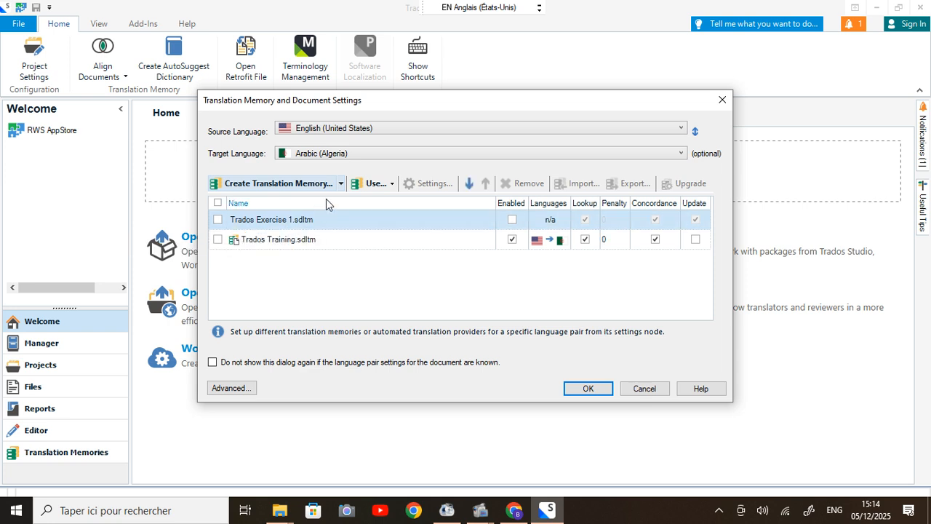
left_click(368, 185)
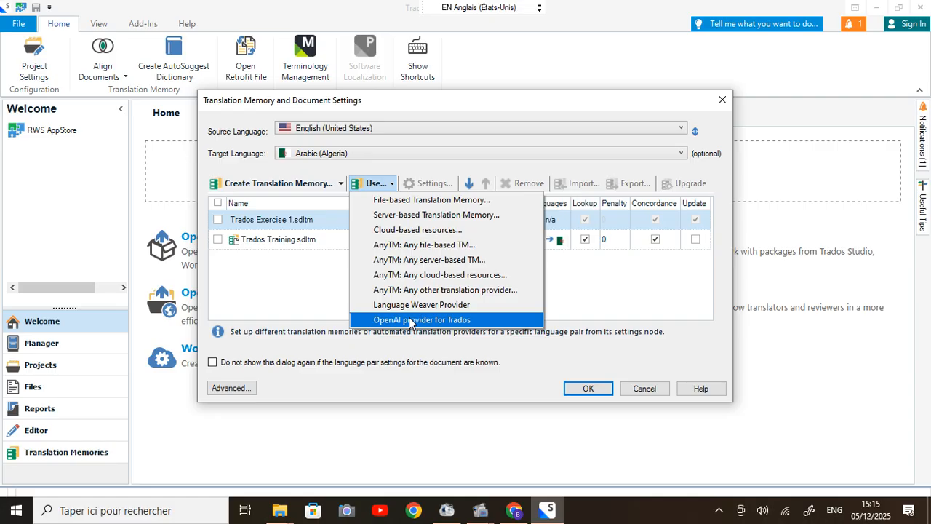
left_click(595, 290)
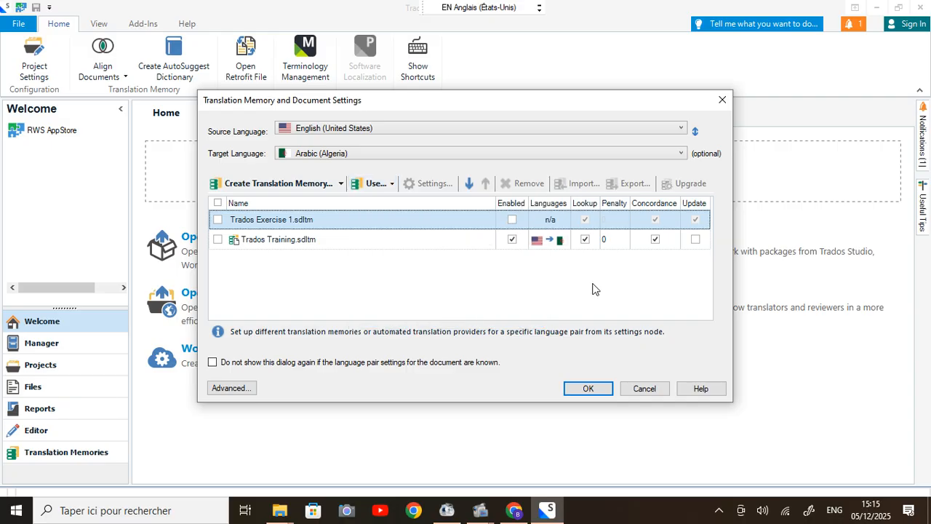
left_click(573, 392)
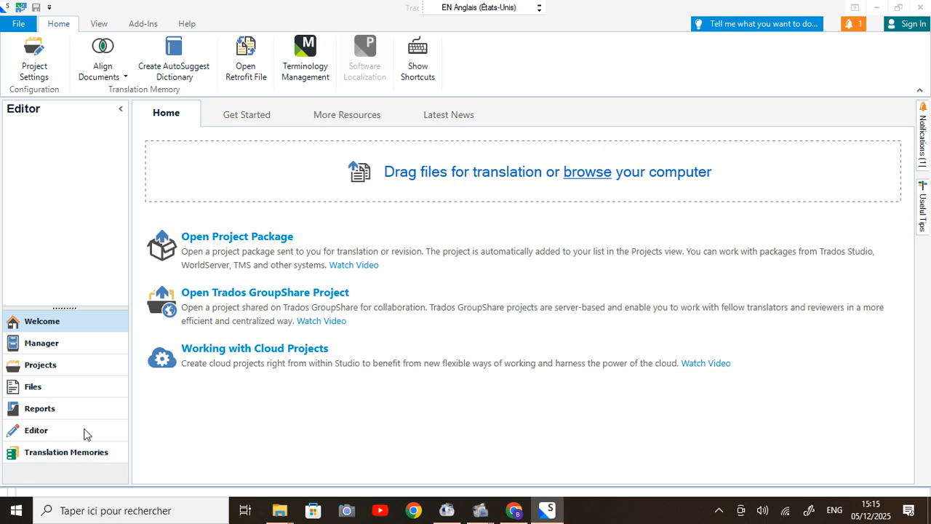
left_click(54, 432)
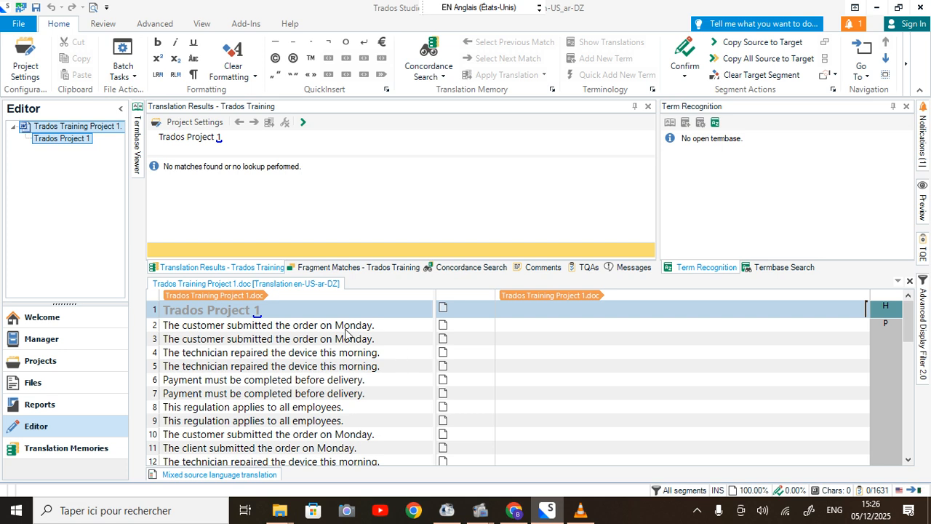
Examine the first source segments of the document and the translation memory lookup for segment 2
left_click(309, 326)
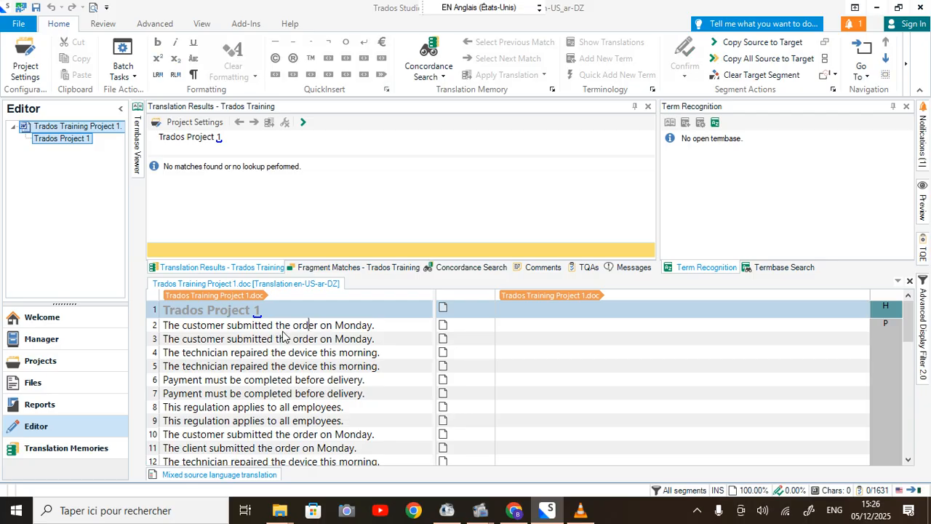
left_click(285, 328)
left_click(276, 340)
left_click(269, 355)
left_click(544, 323)
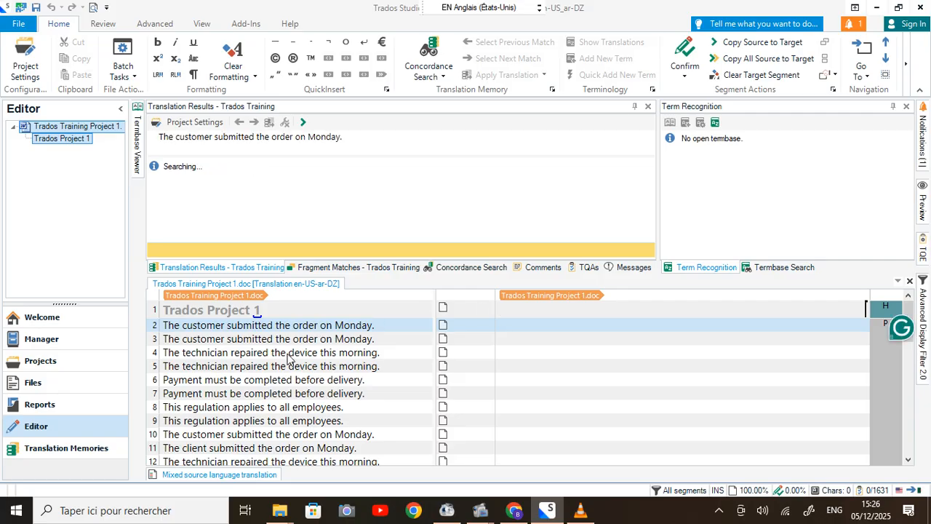
key("Up")
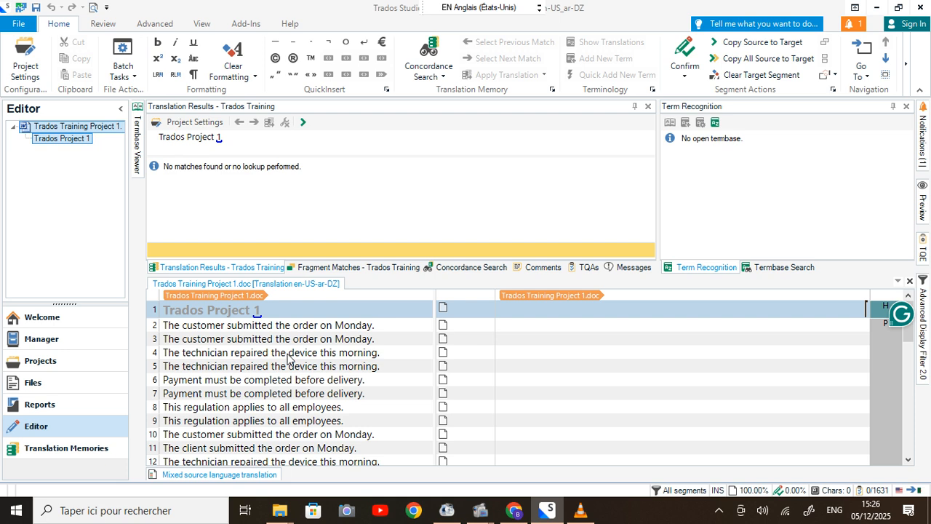
Start a new file-based MultiTerm termbase for the project with a termbase definition created from scratch
left_click(716, 123)
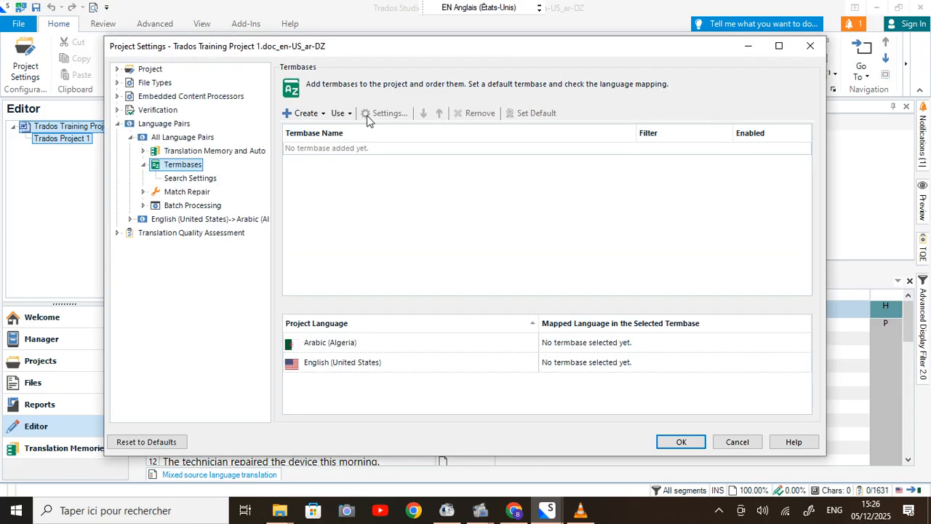
left_click(301, 116)
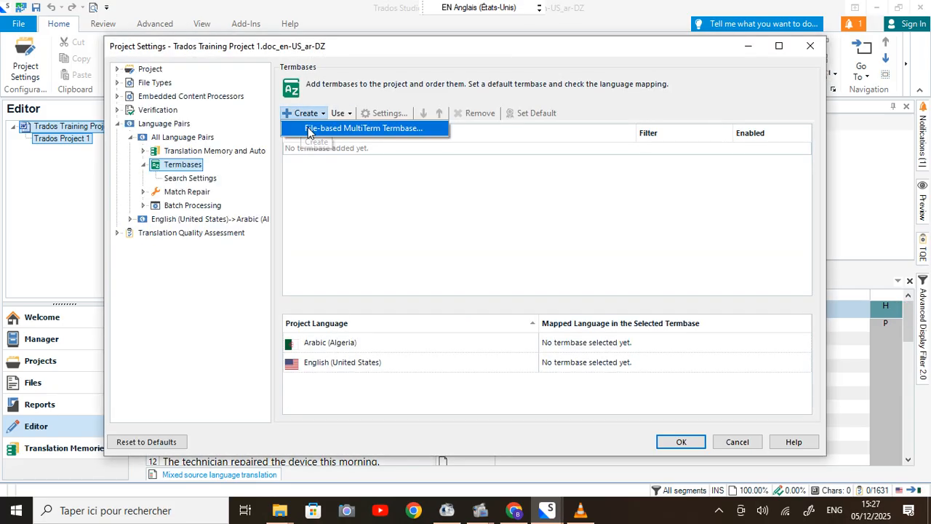
left_click(309, 130)
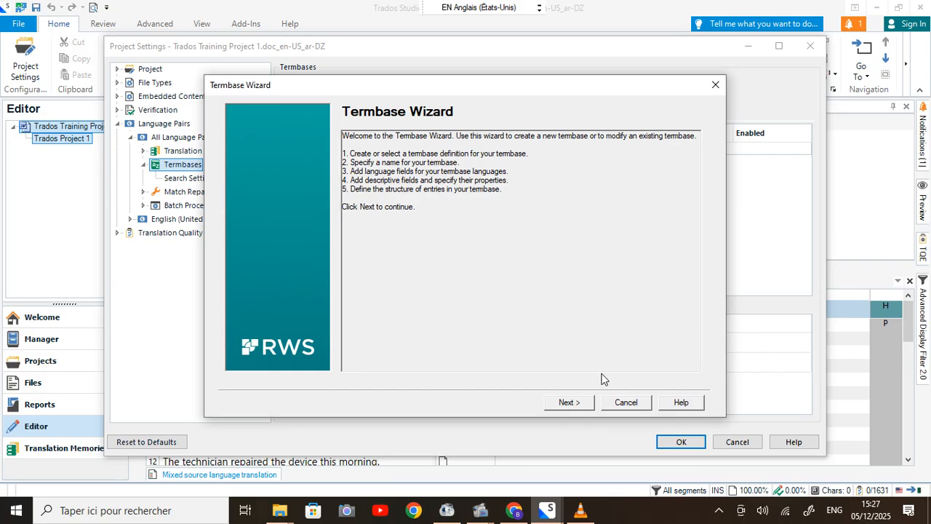
left_click(562, 408)
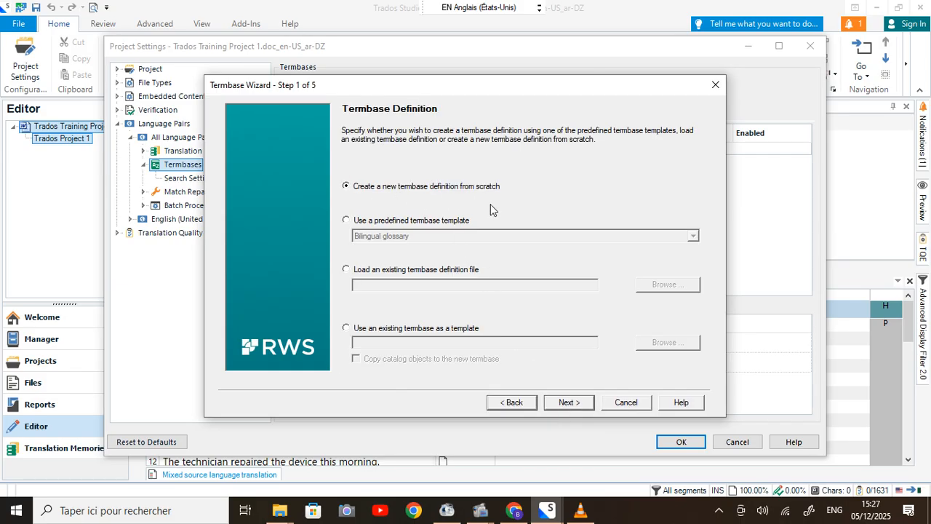
left_click(571, 407)
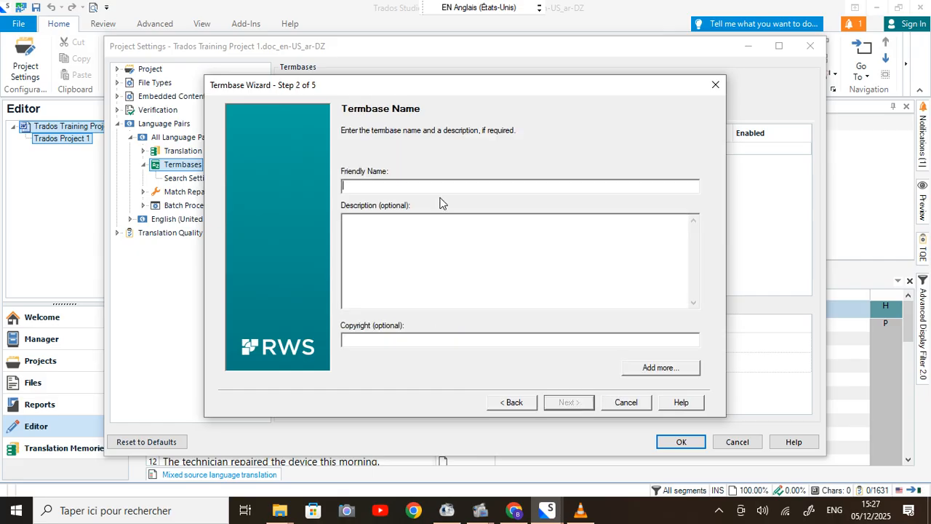
Name the termbase "Trados Training", copy that name into its description, leave the copyright empty and proceed to the language fields
type("Trados Training")
left_click_drag(423, 188, 341, 186)
right_click(374, 187)
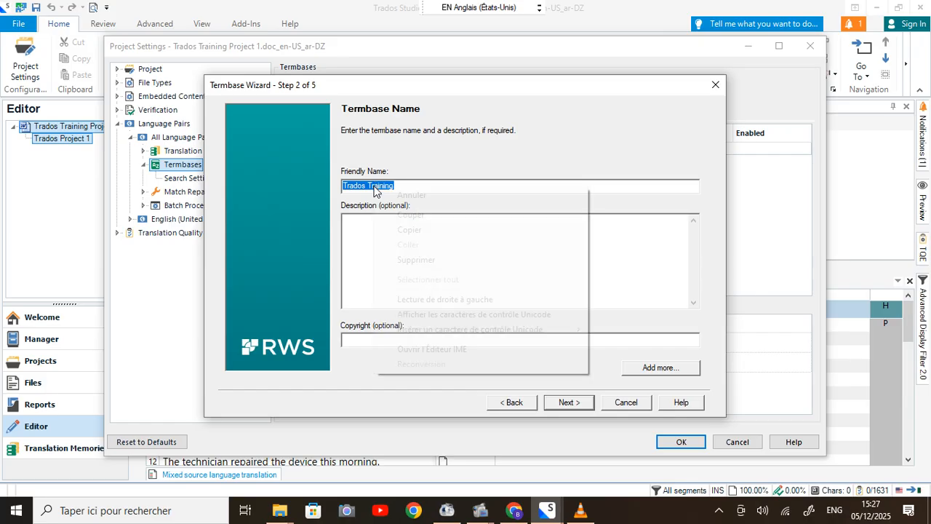
left_click(427, 232)
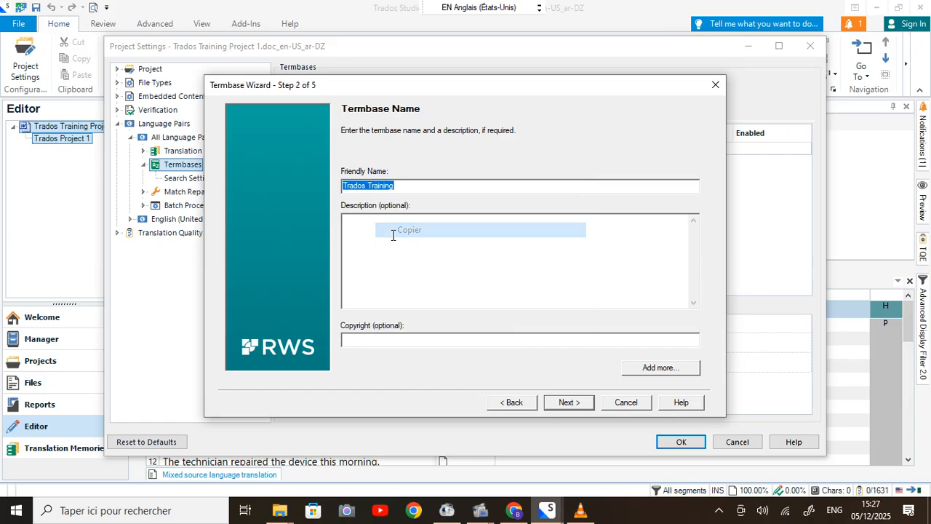
left_click(387, 237)
right_click(387, 237)
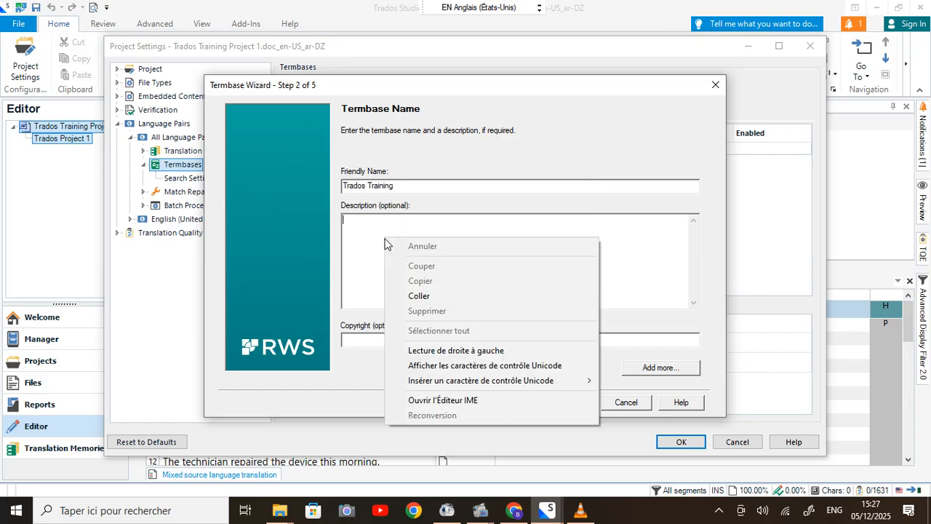
left_click(454, 301)
left_click(401, 338)
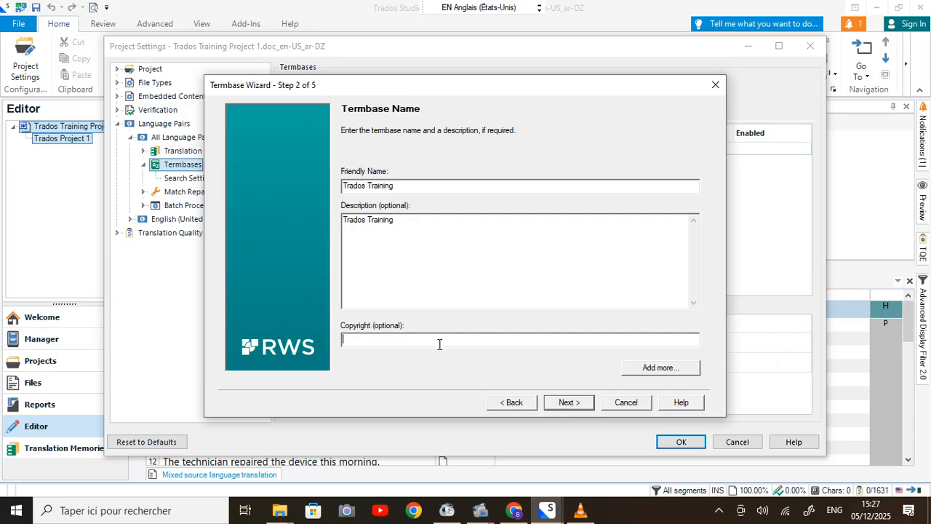
left_click(573, 402)
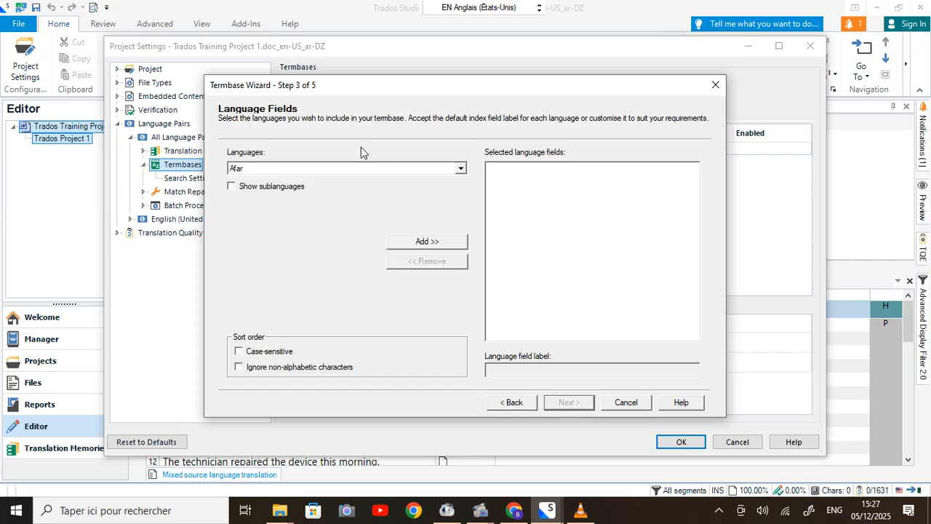
Add English to the termbase's selected language fields
left_click(461, 169)
key("e")
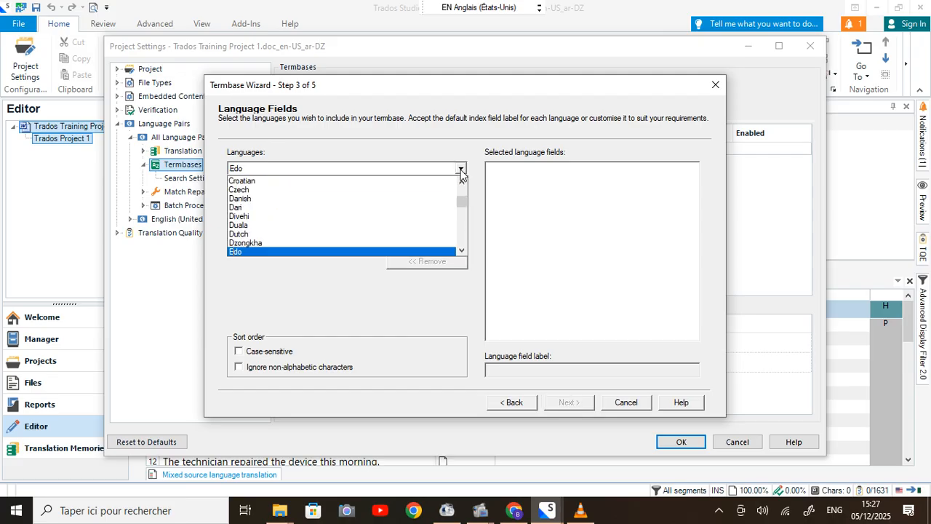
key("n")
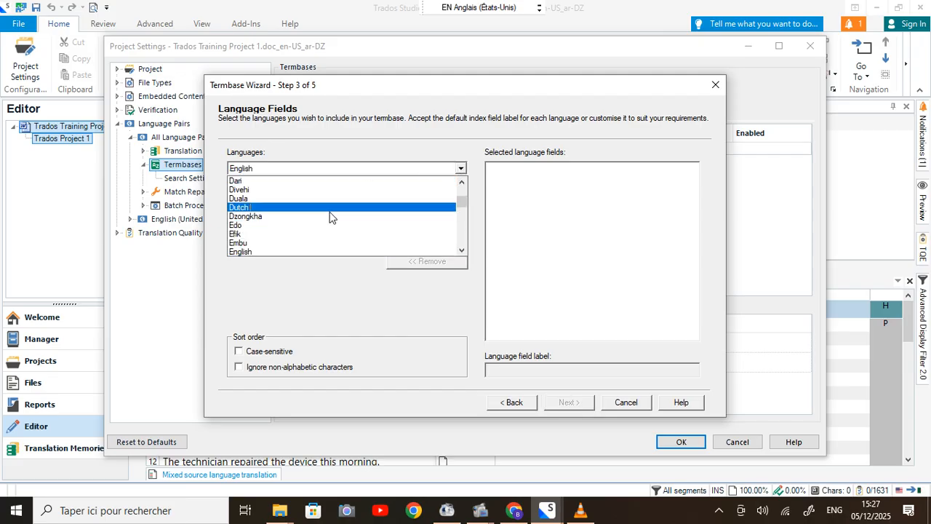
left_click(247, 252)
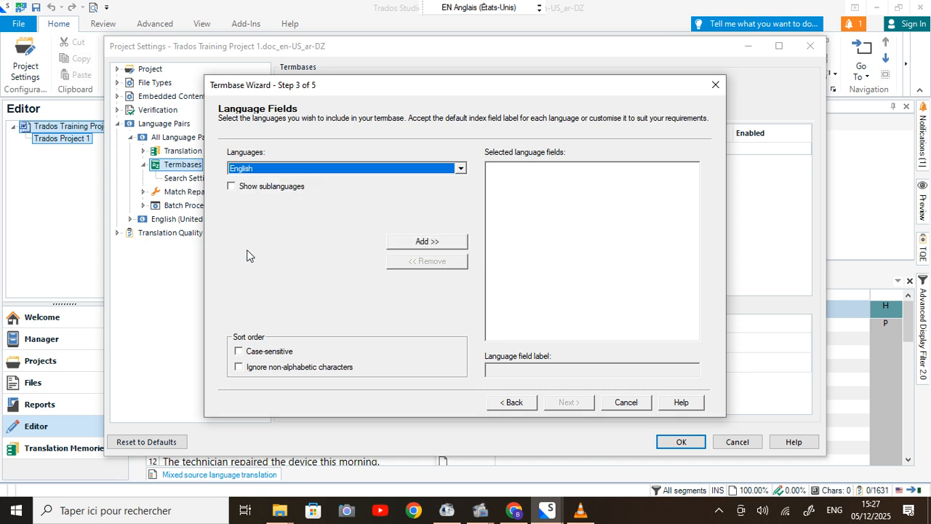
left_click(404, 244)
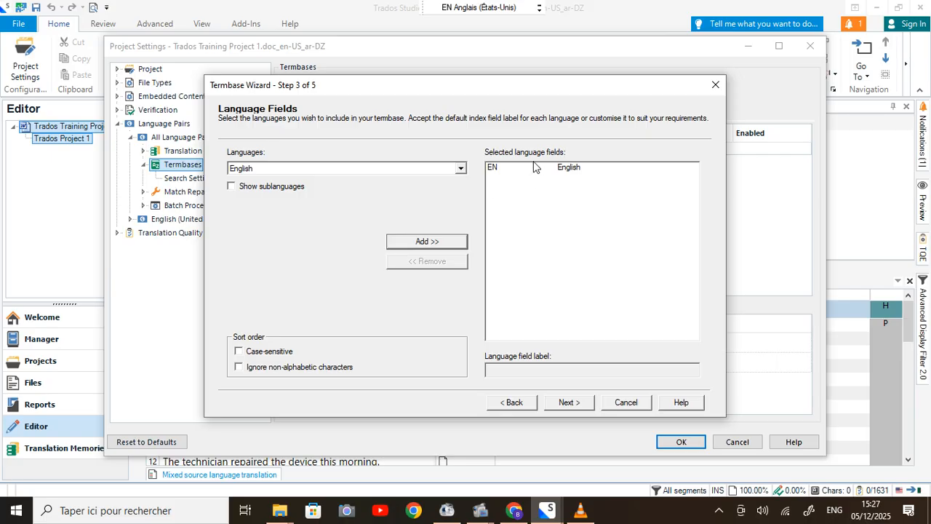
Add Arabic to the termbase's selected language fields and proceed to the descriptive fields
left_click(302, 172)
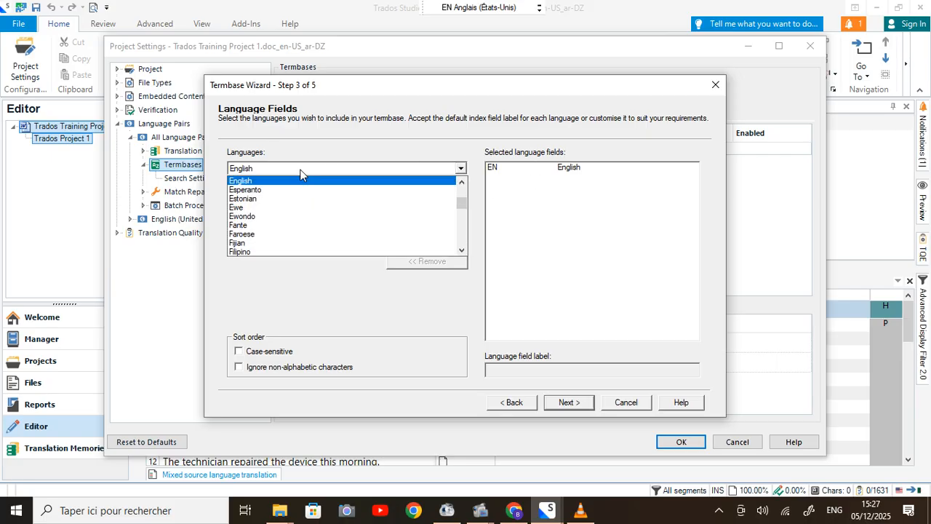
type("ar")
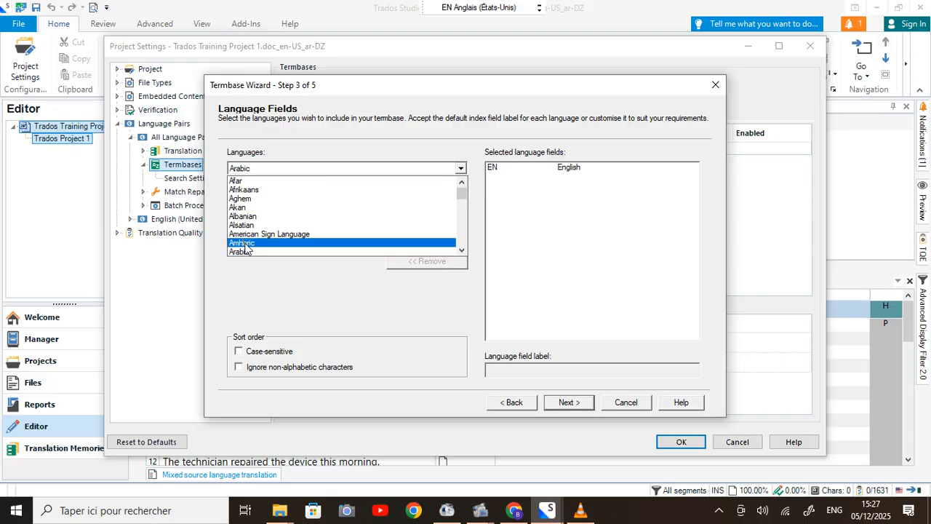
left_click(240, 251)
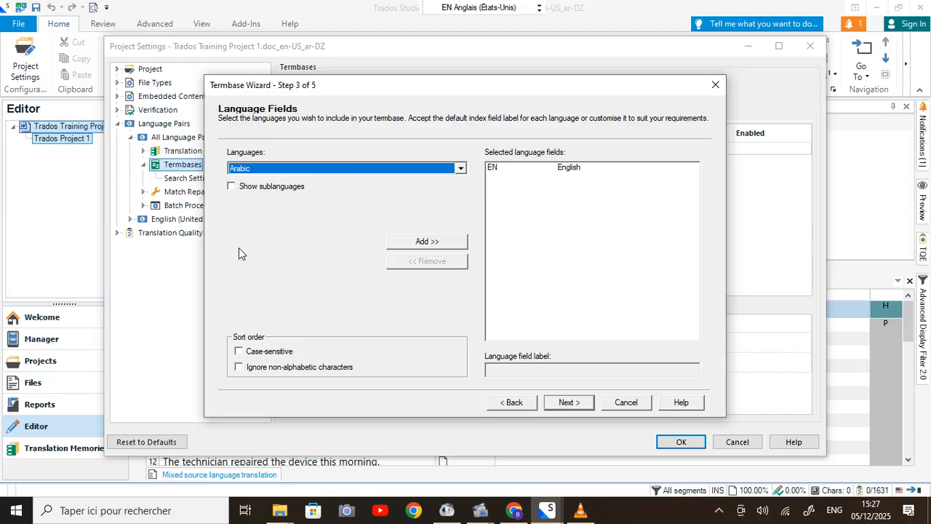
left_click(417, 244)
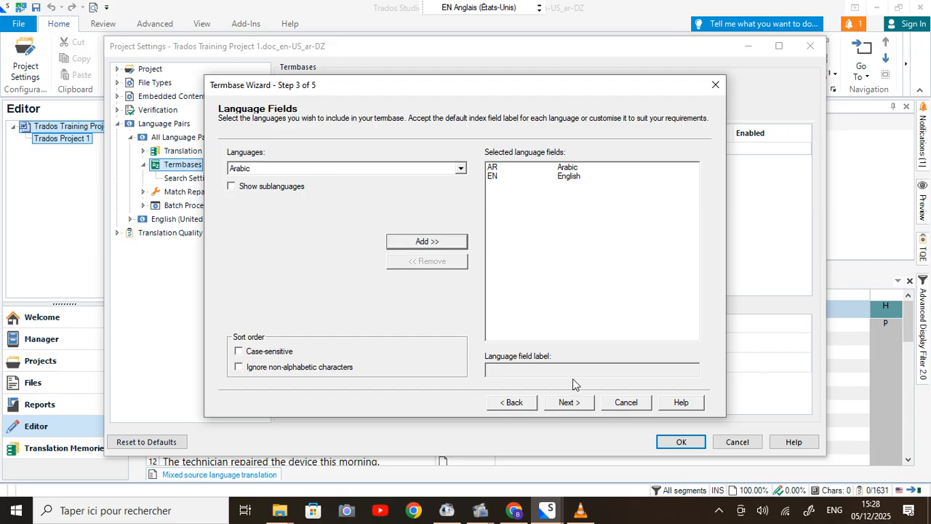
left_click(565, 403)
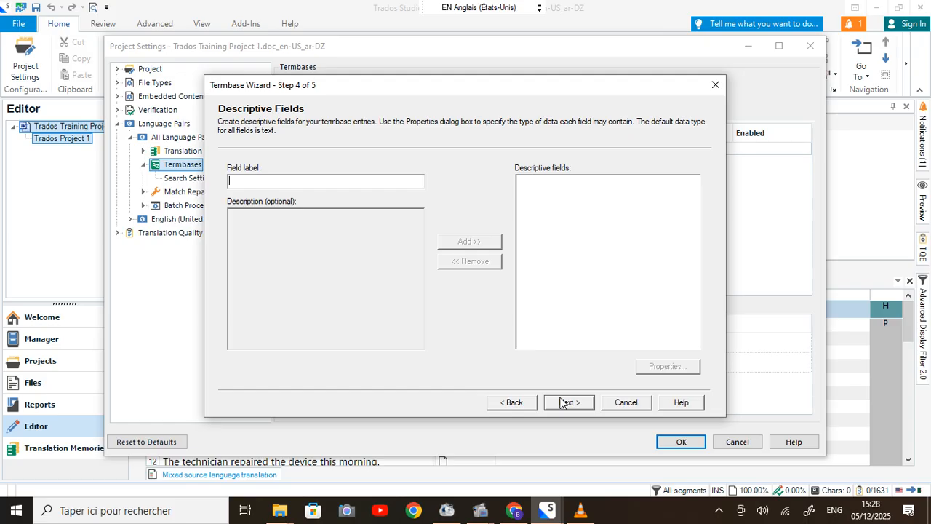
Add a descriptive field labelled "General" and finish the termbase with the default entry structure
type("General")
left_click(476, 240)
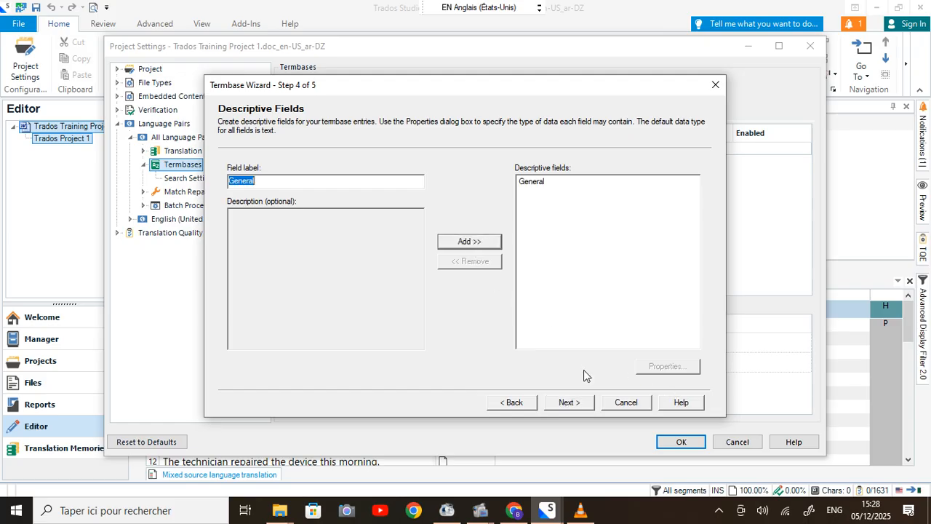
left_click(566, 403)
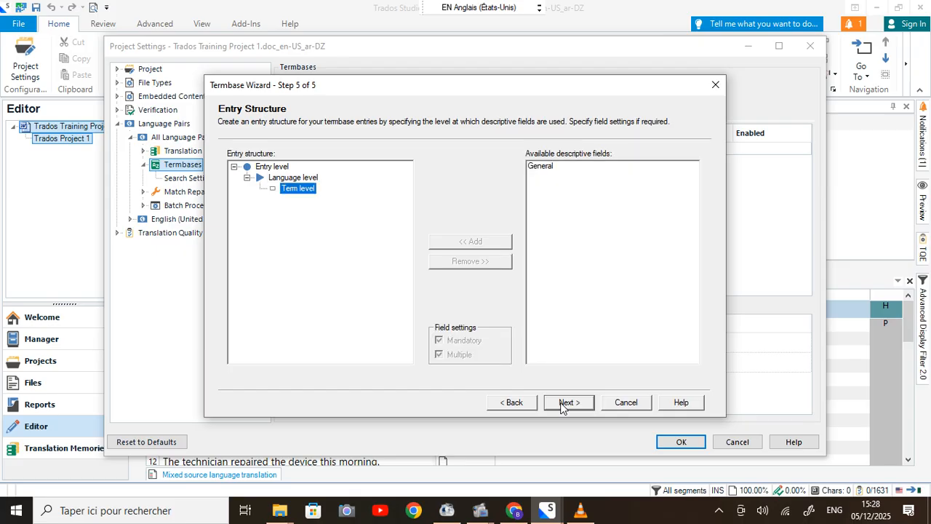
left_click(562, 404)
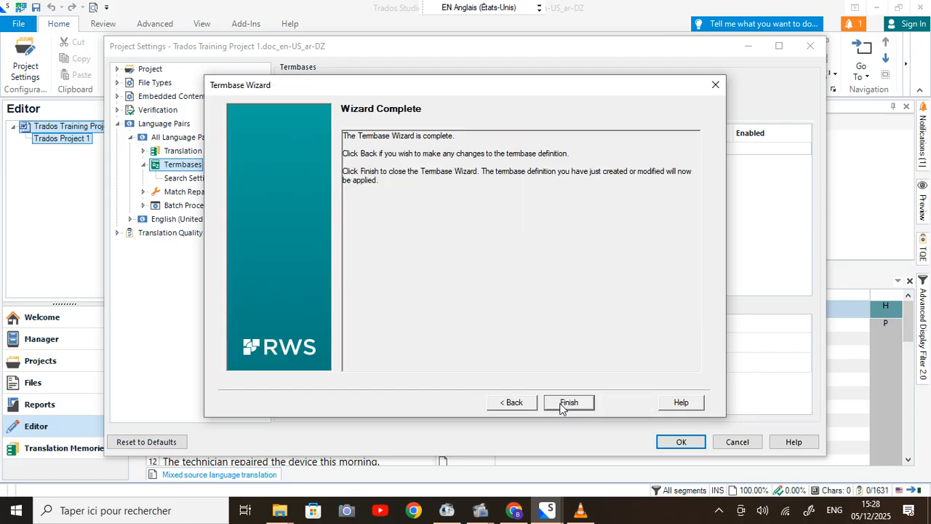
left_click(568, 403)
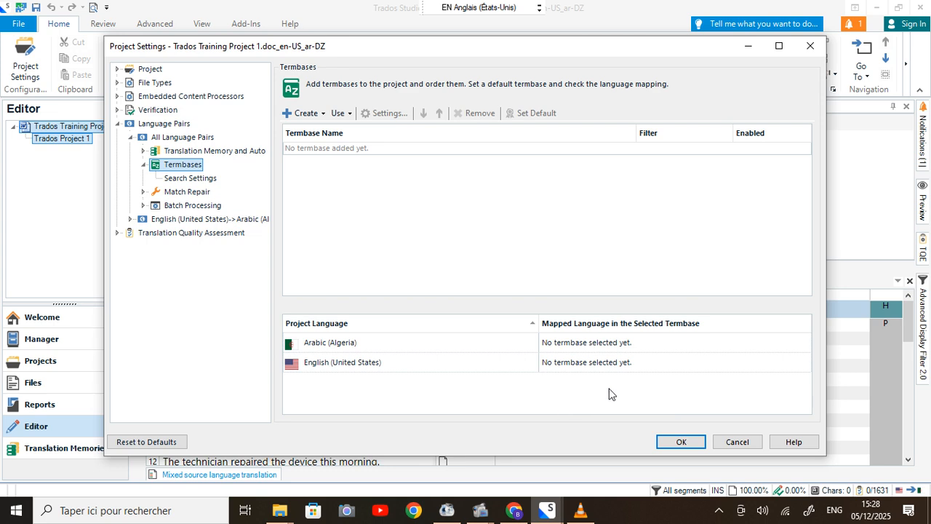
Accept the project settings and return to the editor
left_click(681, 442)
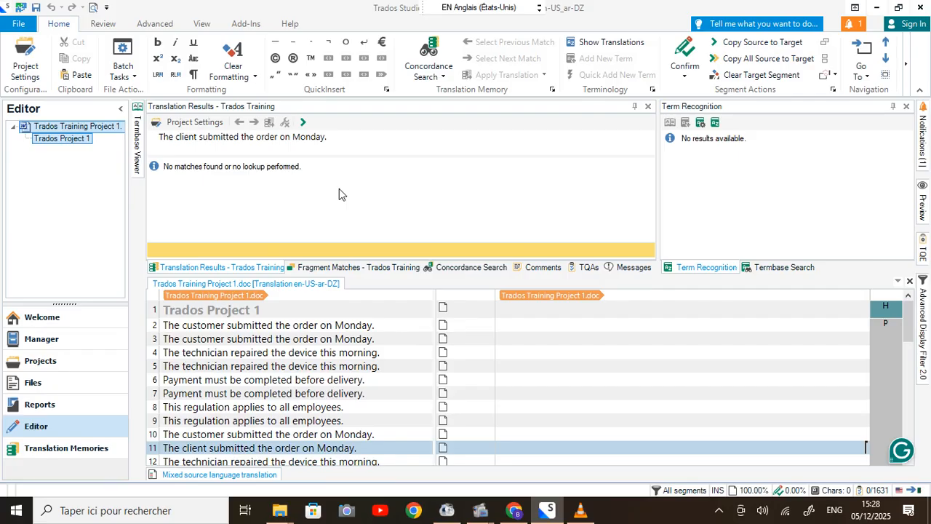
Examine the editor's review, advanced and view commands, and try Adapt Font Sizes on and off
left_click(27, 78)
left_click(104, 24)
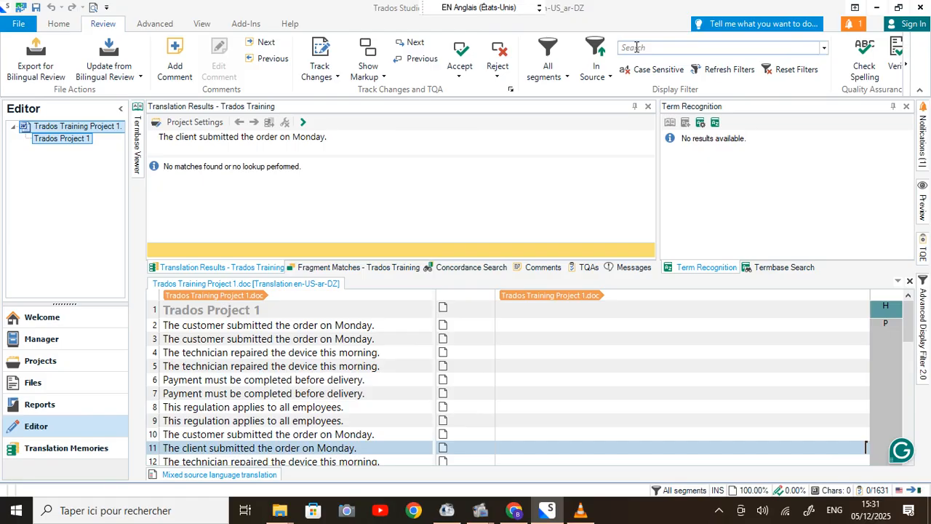
left_click(150, 24)
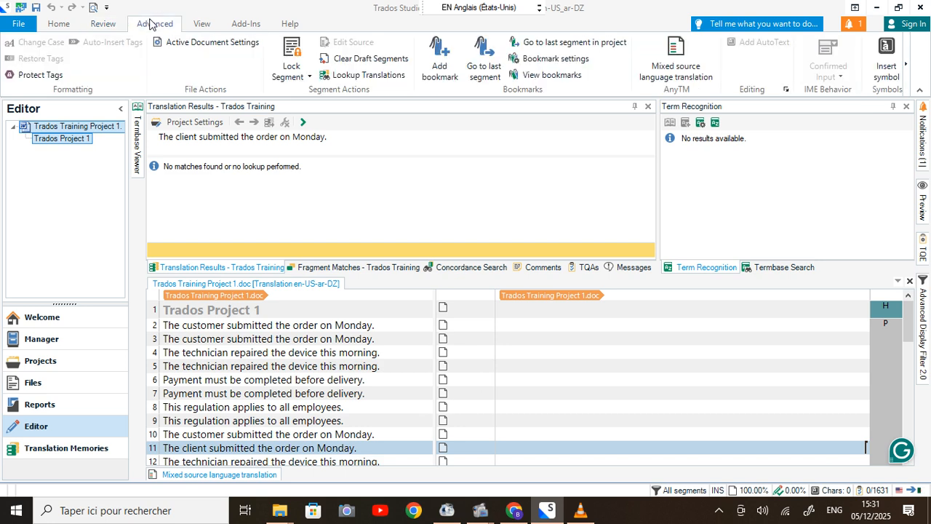
left_click(203, 24)
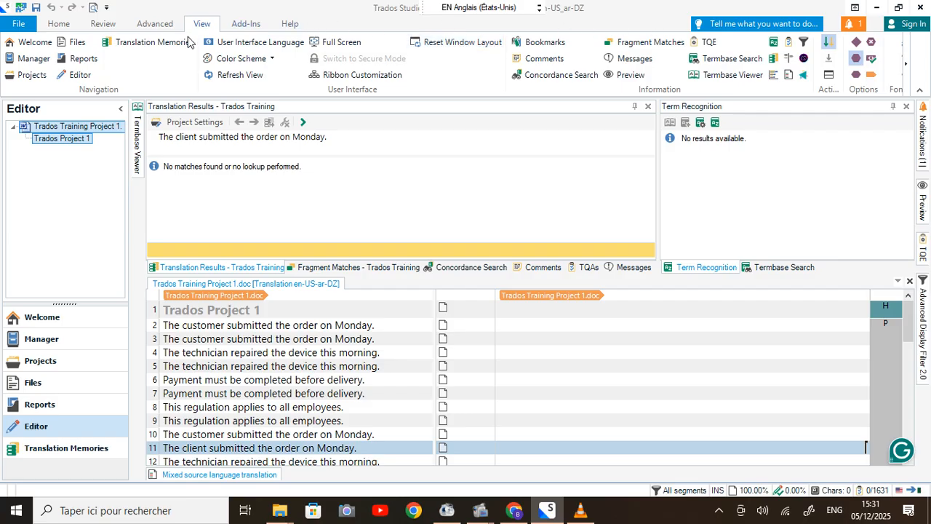
left_click(61, 61)
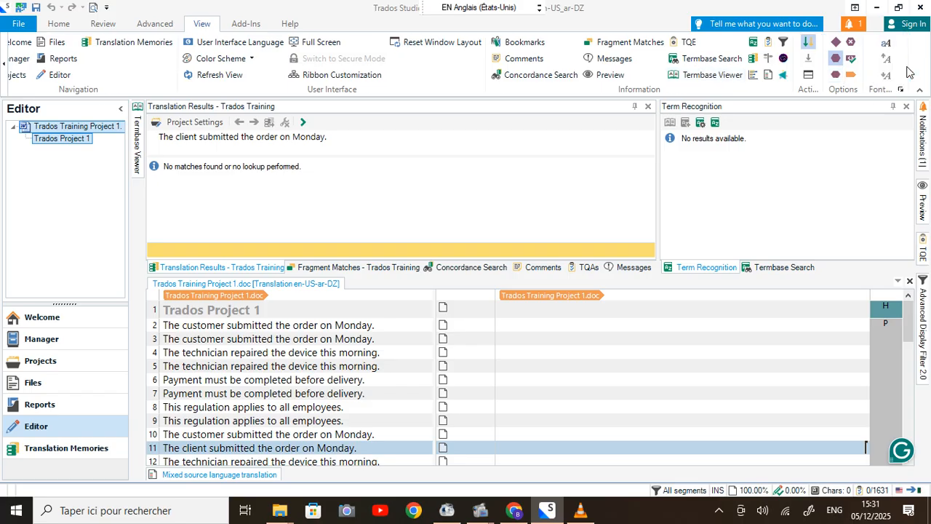
left_click(907, 68)
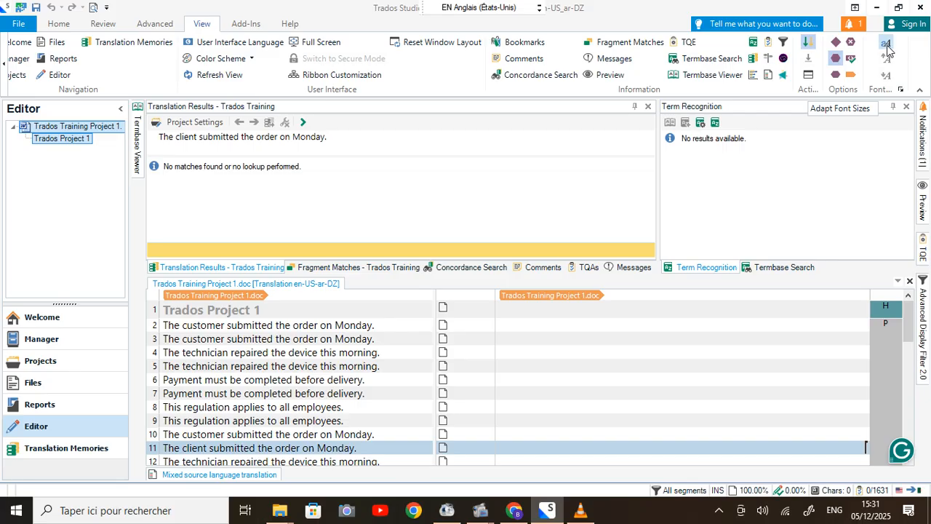
left_click(886, 45)
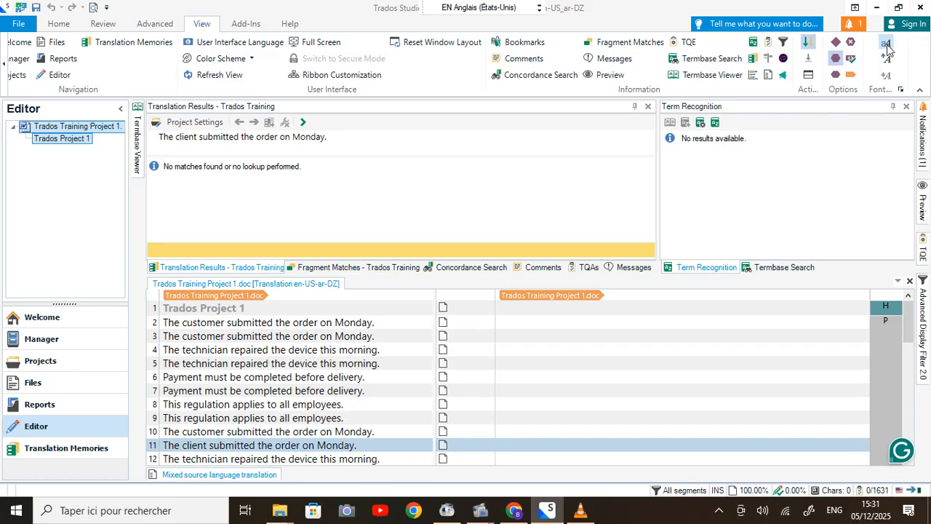
left_click(886, 45)
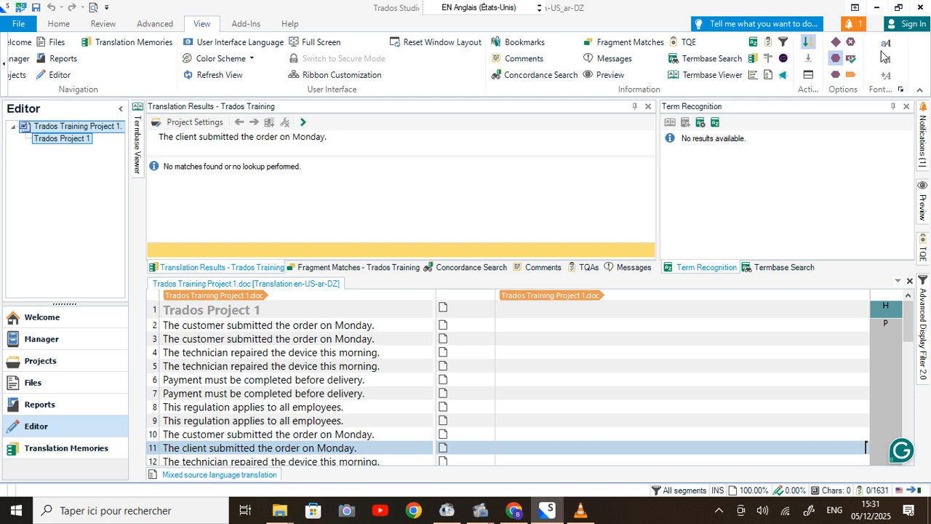
left_click(59, 25)
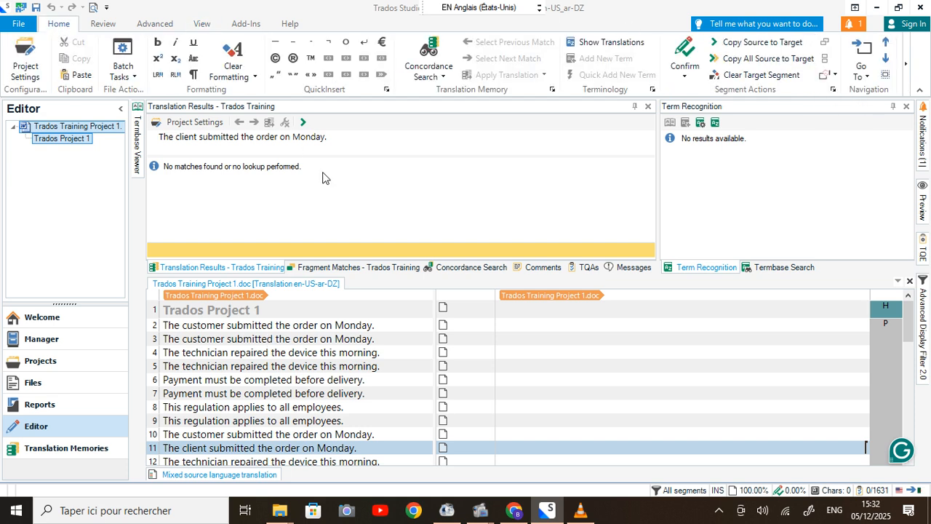
Using Arabic (Algeria) input, translate segment 1 as "المشروع الأول للترجمة على ترادوس" and confirm it
left_click(613, 315)
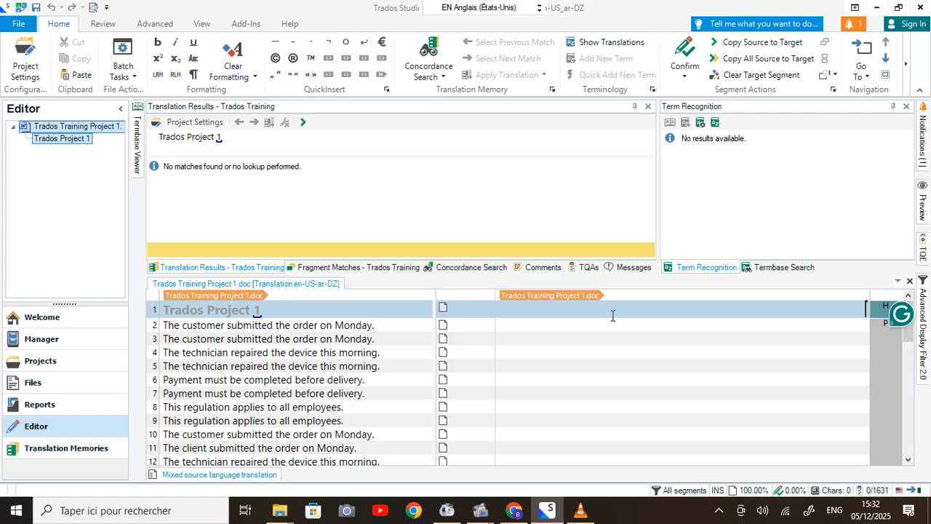
key("alt+shift")
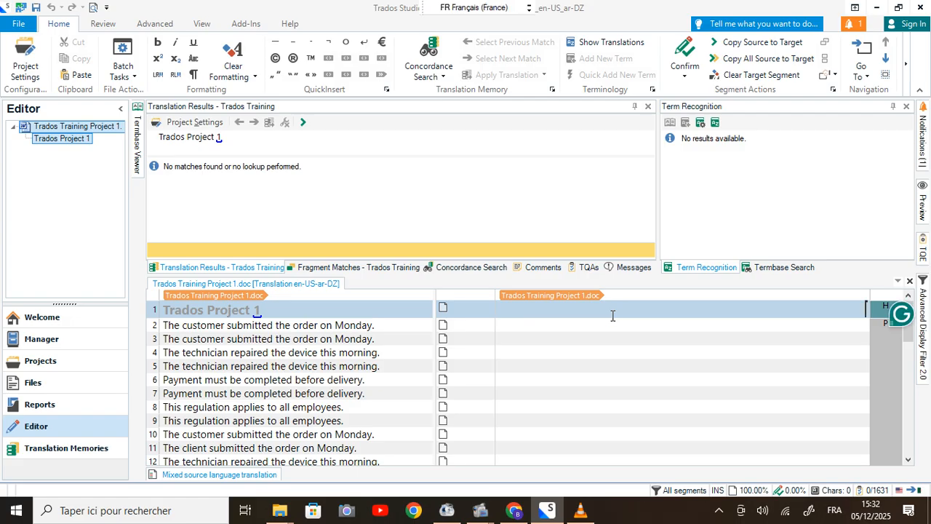
key("alt+shift")
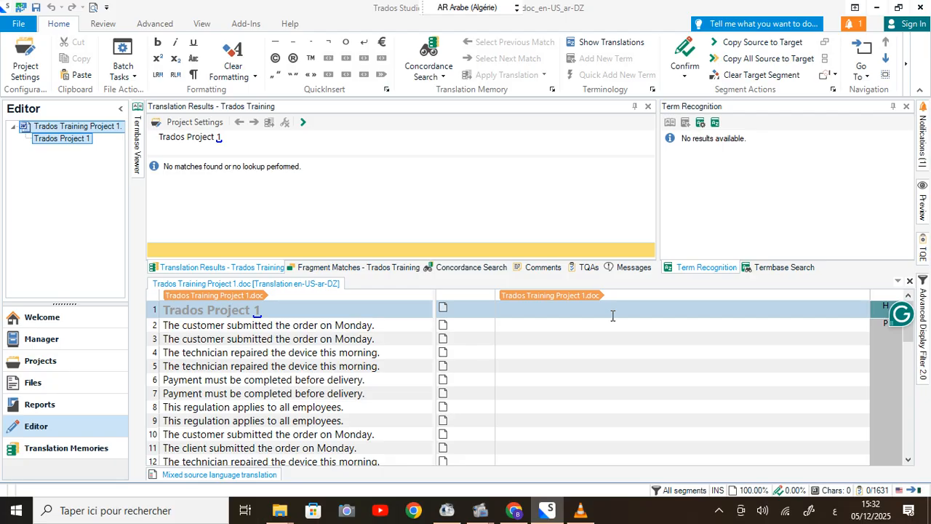
type("مش")
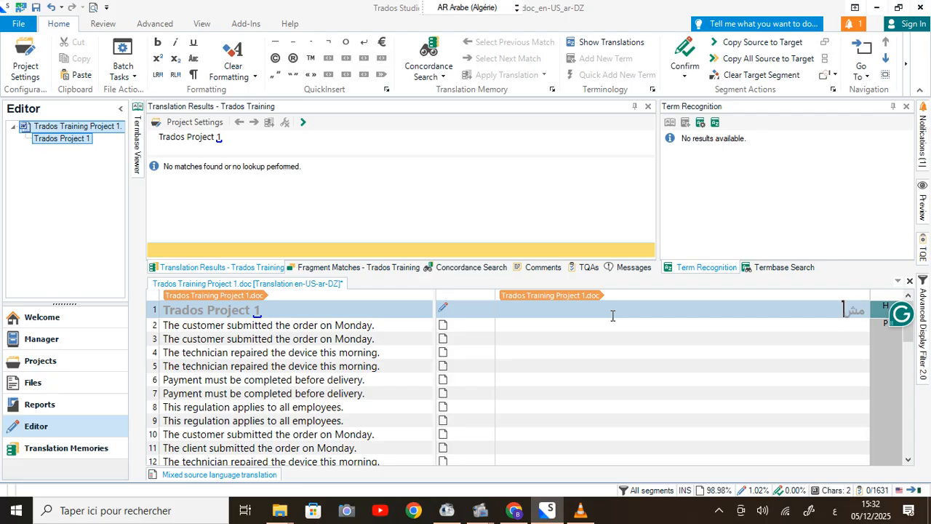
type("ر")
key("BackSpace")
key("BackSpace")
key("BackSpace")
type("المشروع الأول للترجم")
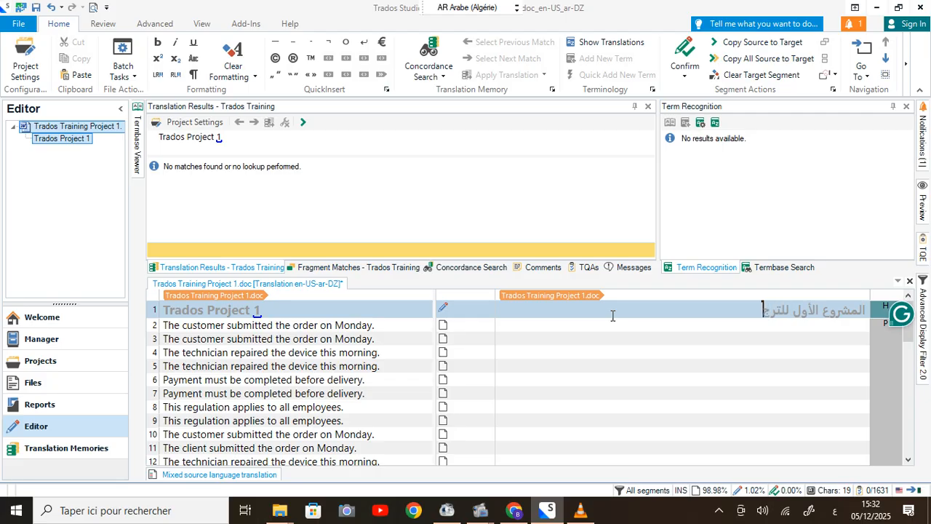
key("BackSpace")
type("ة")
key("BackSpace")
key("BackSpace")
key("BackSpace")
type("ة على ت")
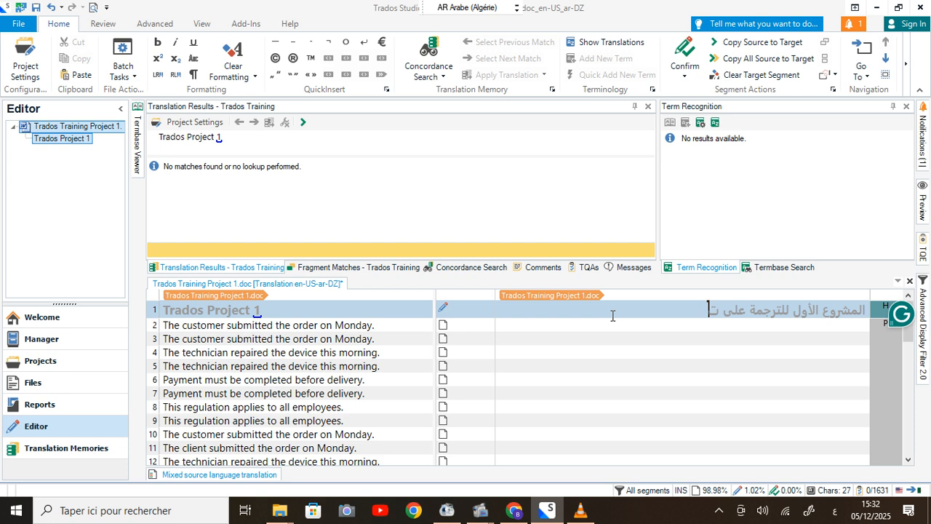
type("رادوس")
key("ctrl+Return")
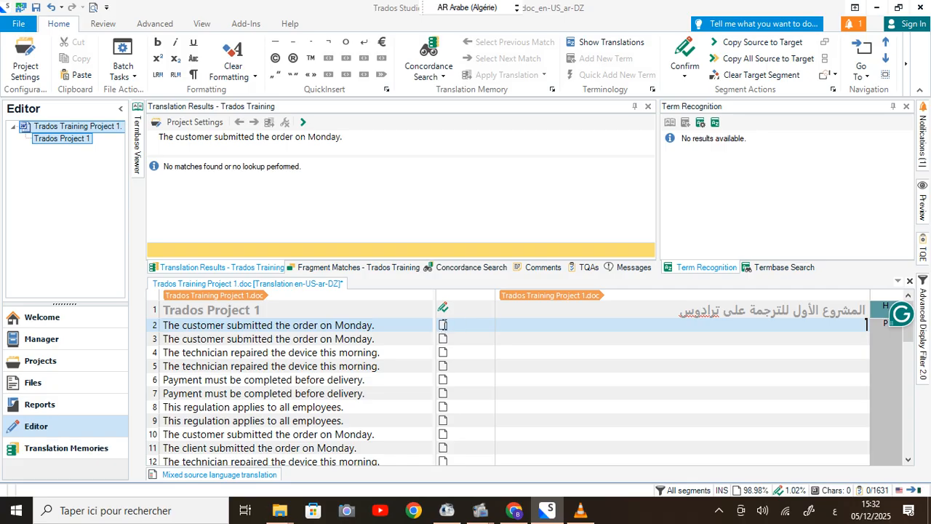
Reopen segment 1, delete and retype the ending "على ترادوس" of its translation, and confirm the segment again
mouse_move(442, 339)
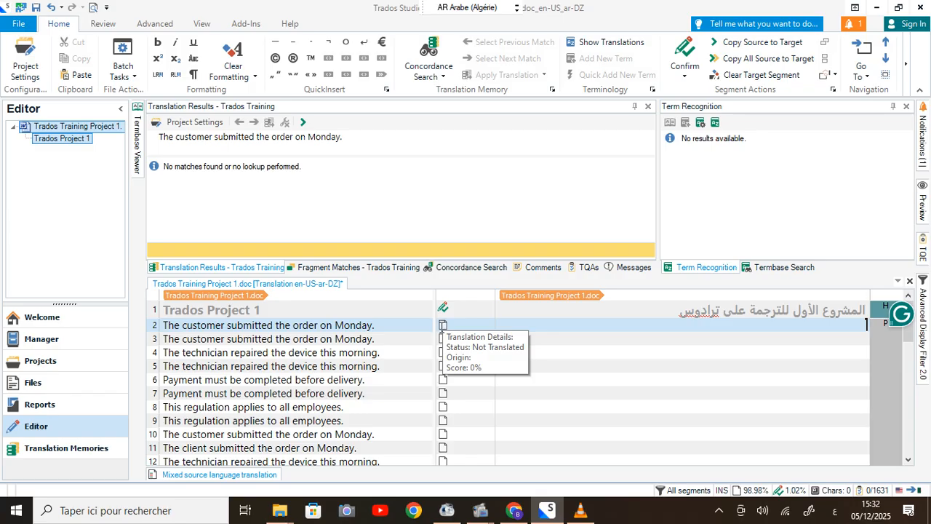
mouse_move(442, 364)
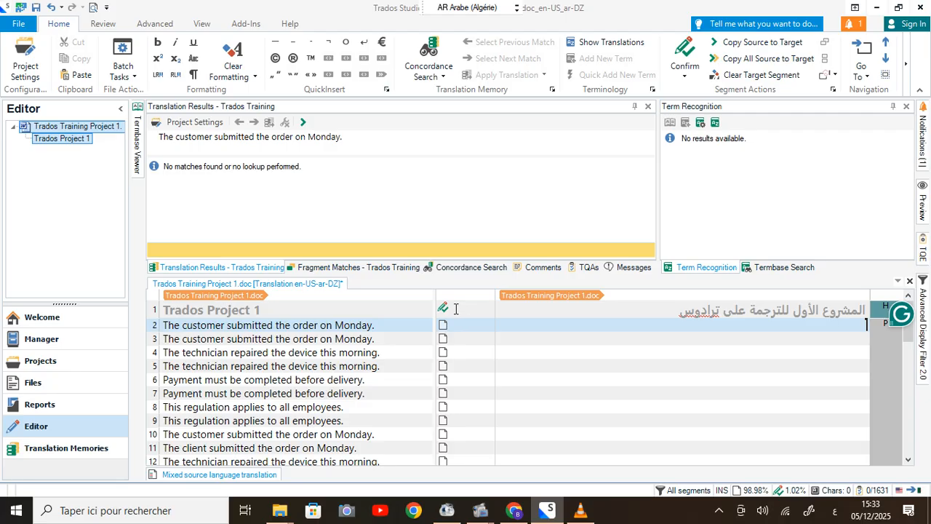
left_click(452, 309)
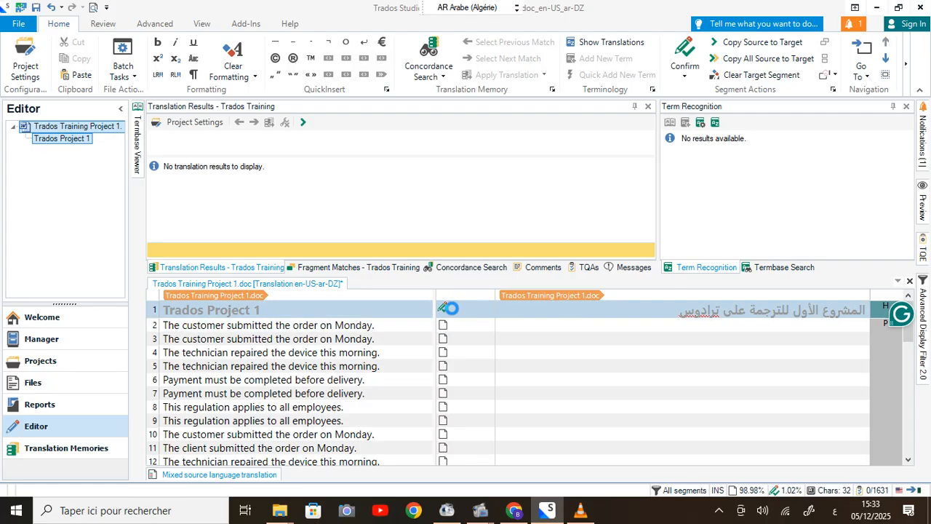
key("ctrl+s")
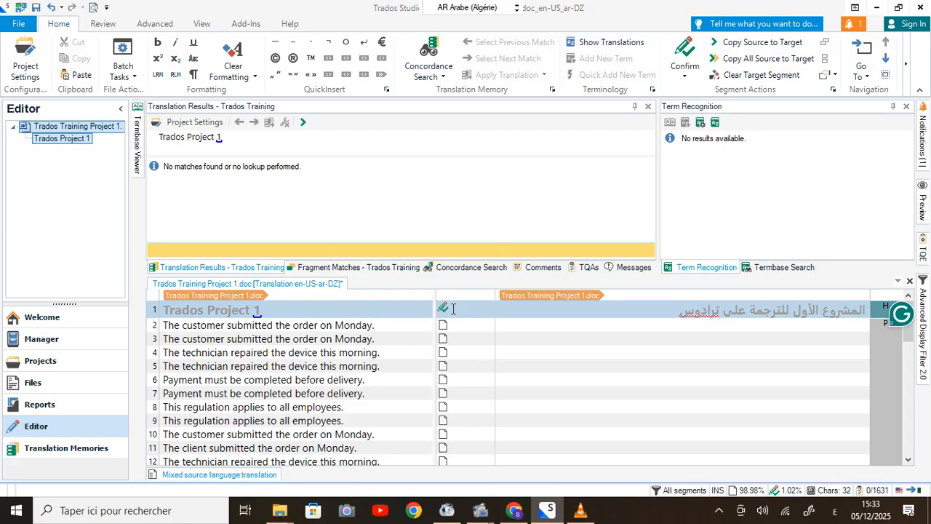
key("BackSpace")
key("BackSpace")
key("BackSpace")
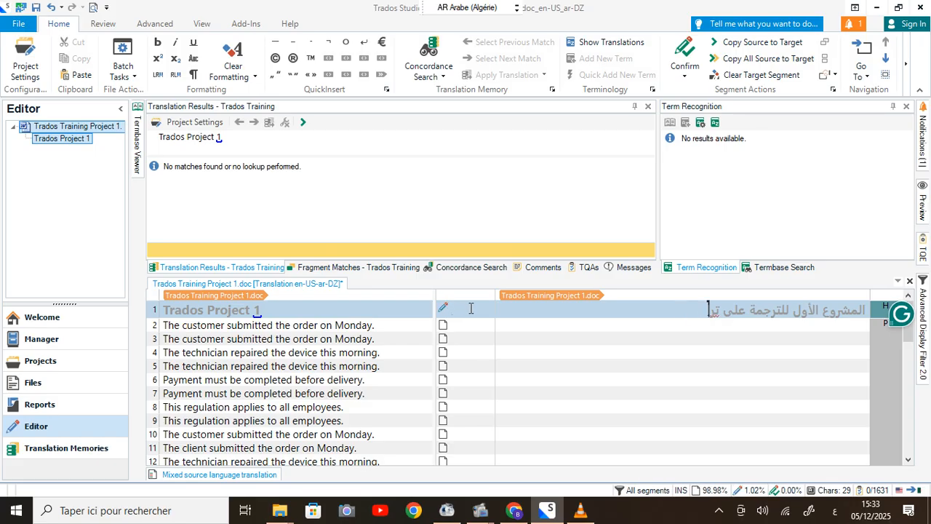
key("BackSpace")
key("BackSpace")
key("BackSpace")
key("BackSpace")
type("على ترادوس")
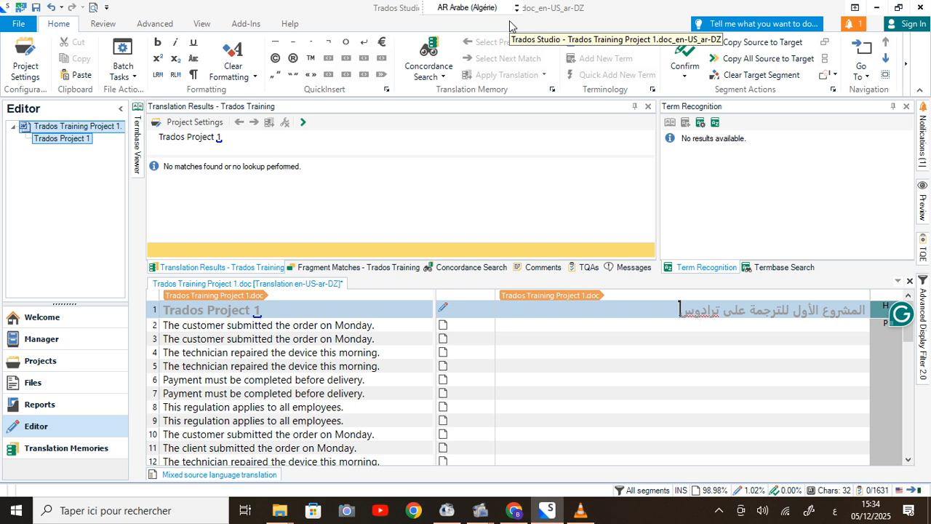
key("ctrl+Return")
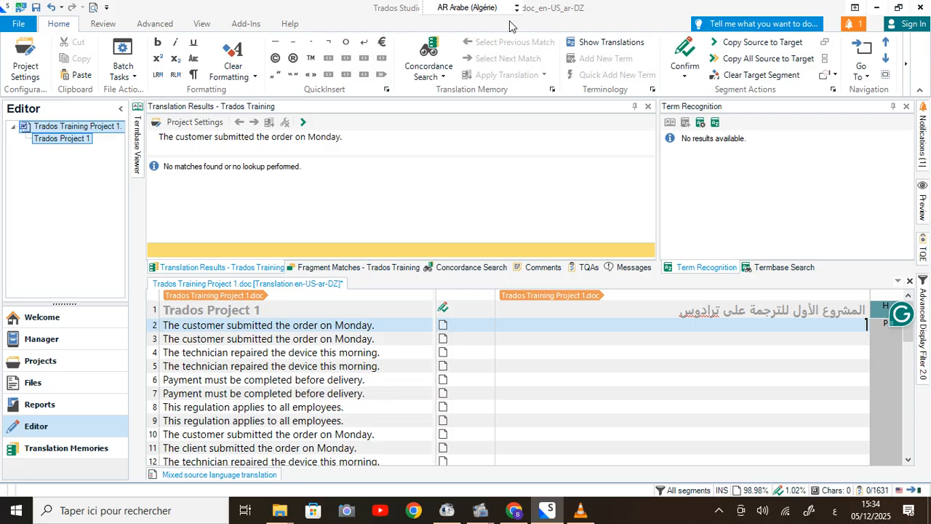
Translate segment 2 as "قدم الزبون طلبيته يوم الإثنين"
type("ق")
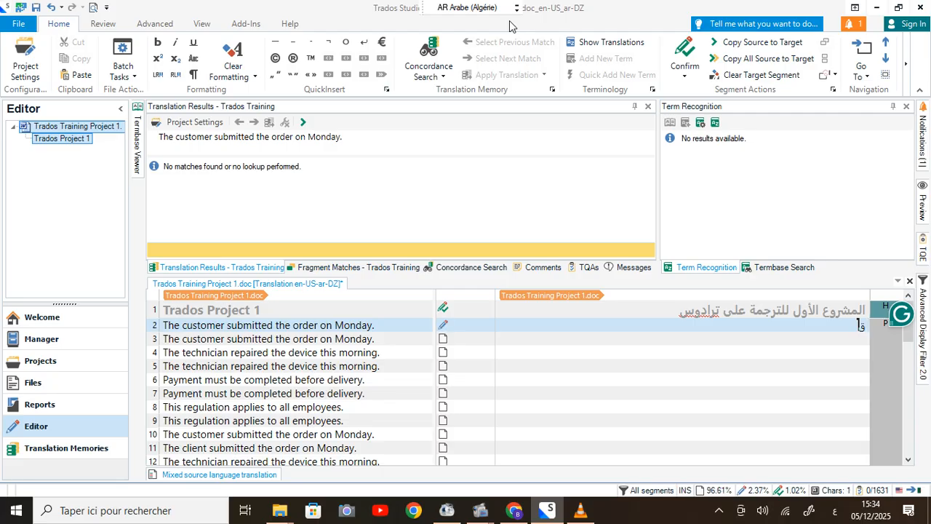
type("دم")
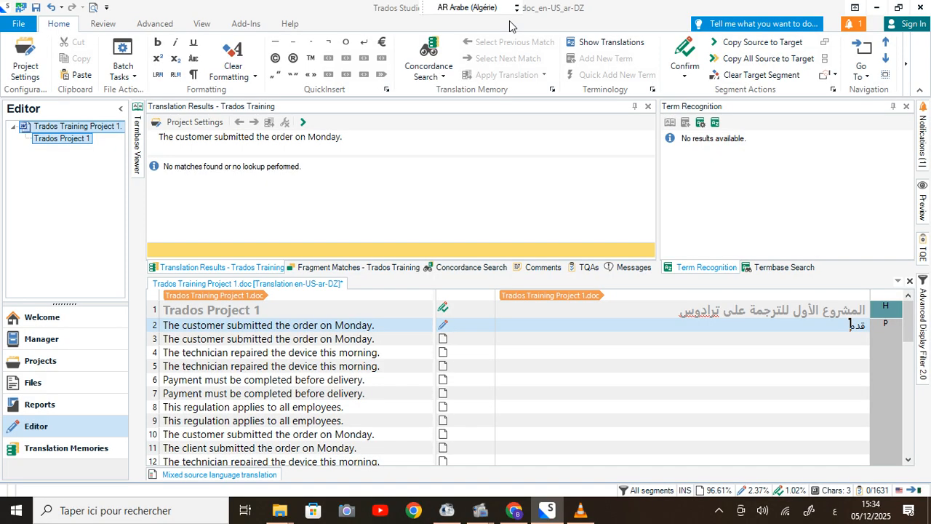
type(" ال")
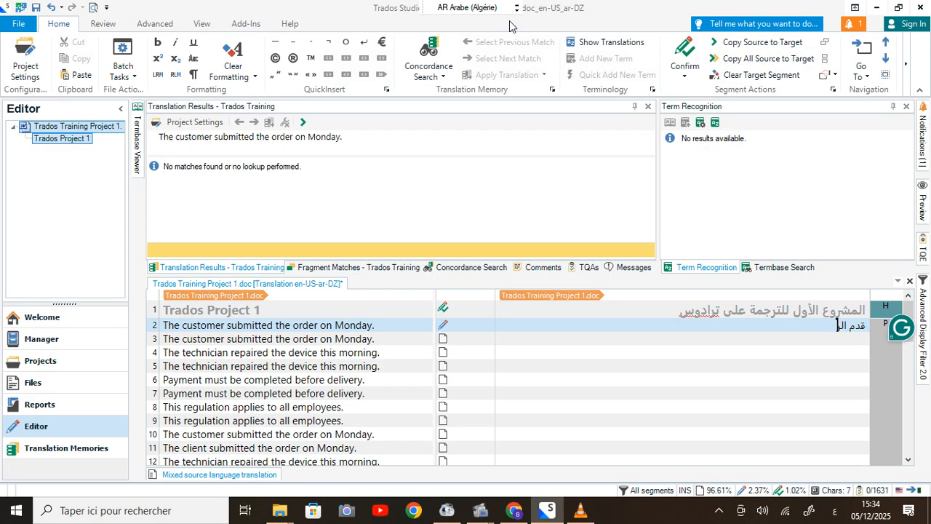
type("زبون طلبي")
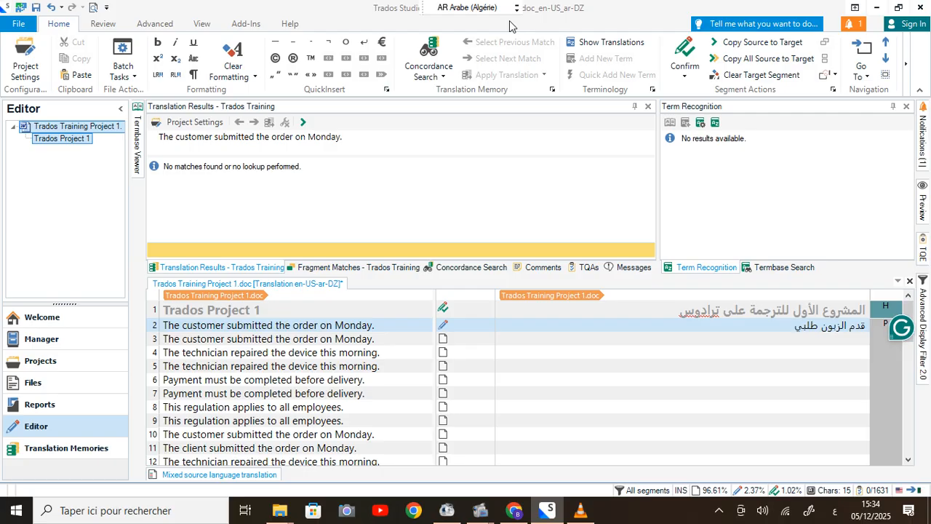
type("ته يوم الإثنين")
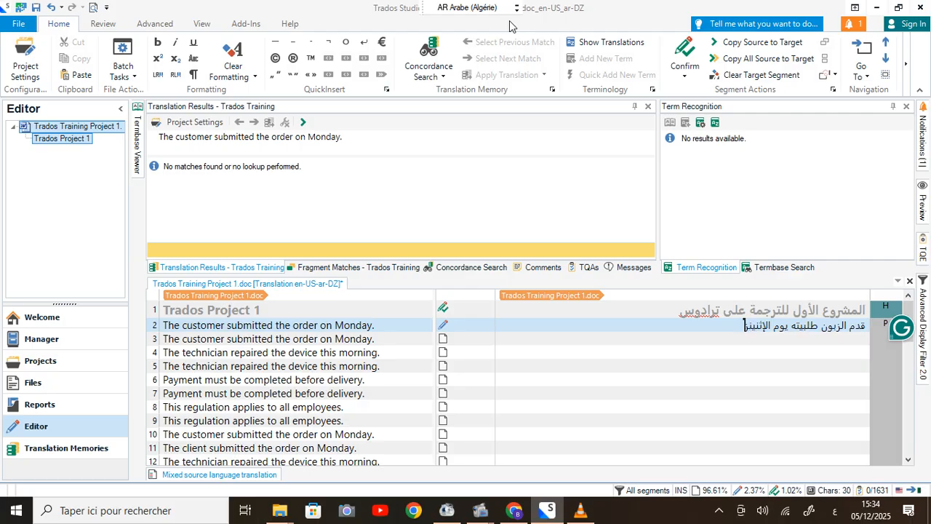
key("BackSpace")
End segment 2's translation with a full stop, restore Arabic (Algeria) input and confirm segments 2 and 3
key("alt+shift")
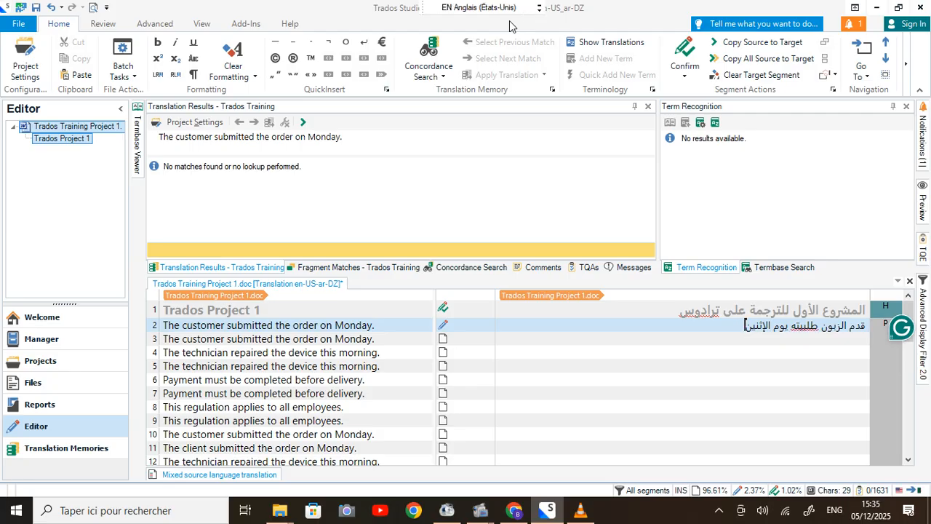
key("alt+shift")
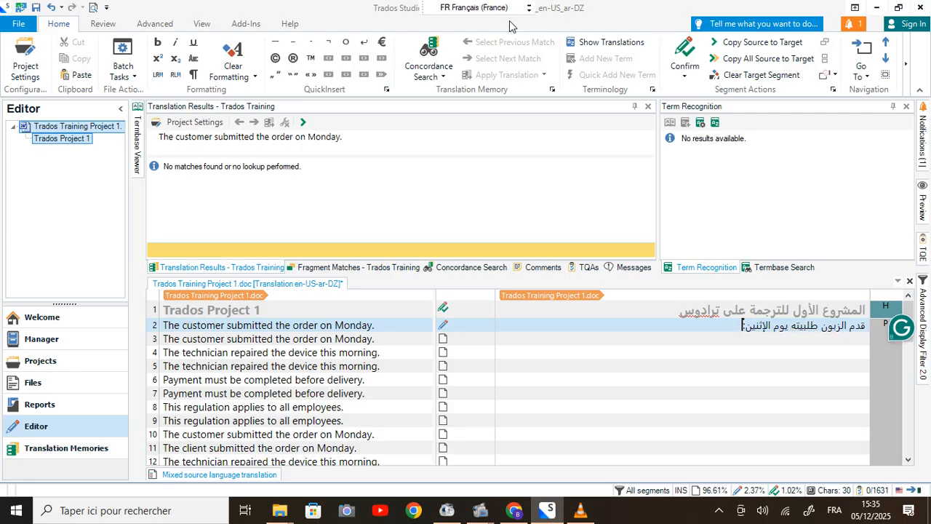
key("alt+shift")
type(">>")
key("BackSpace")
key("BackSpace")
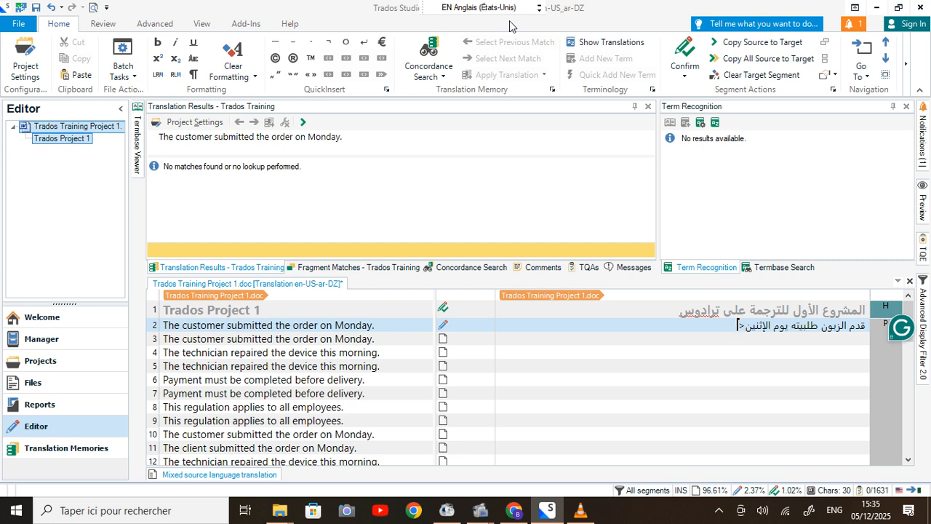
type(".")
key("alt+shift")
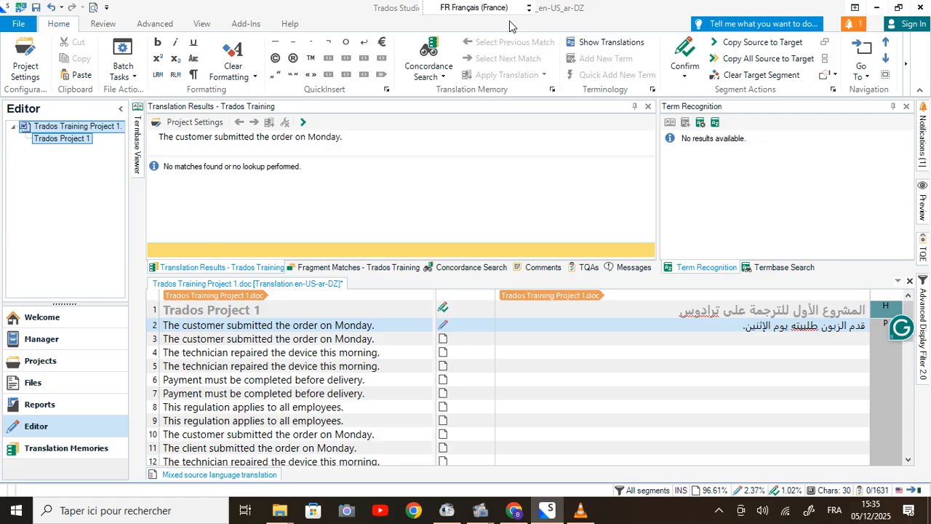
key("alt+shift")
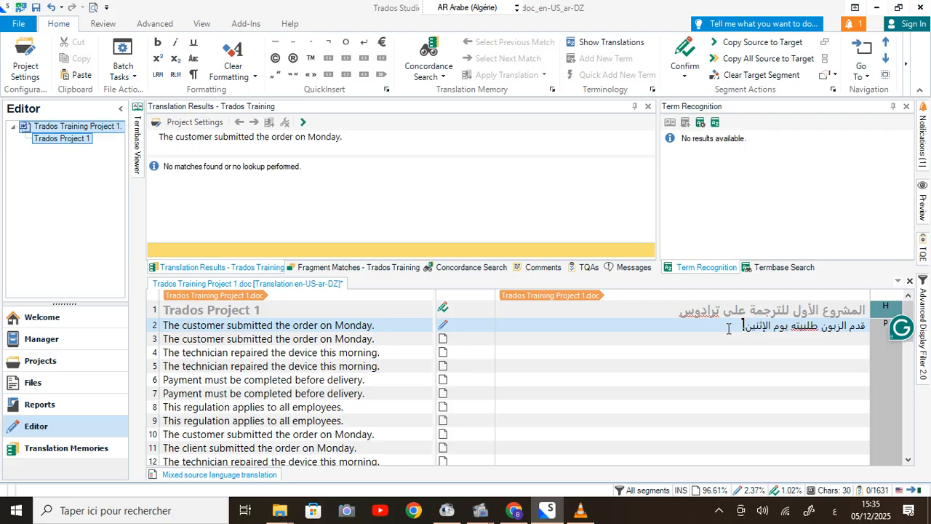
key("ctrl+Return")
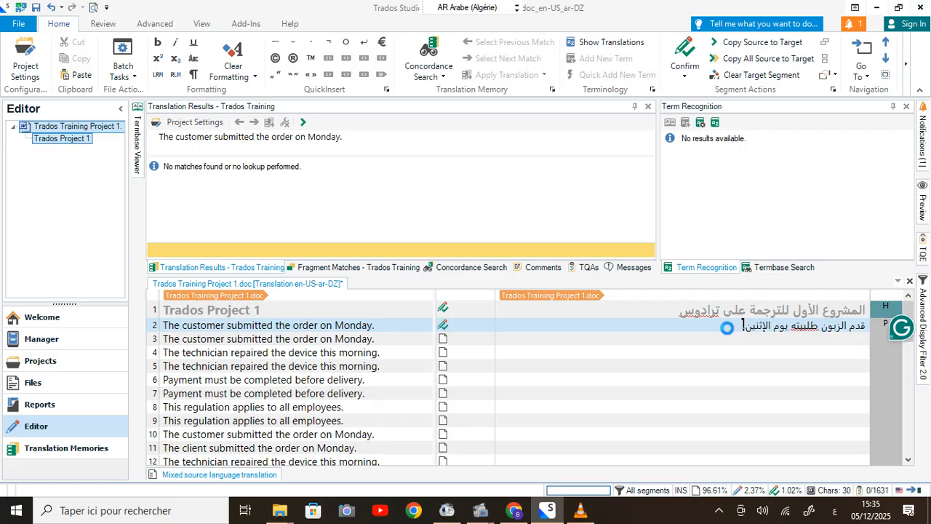
key("ctrl+Return")
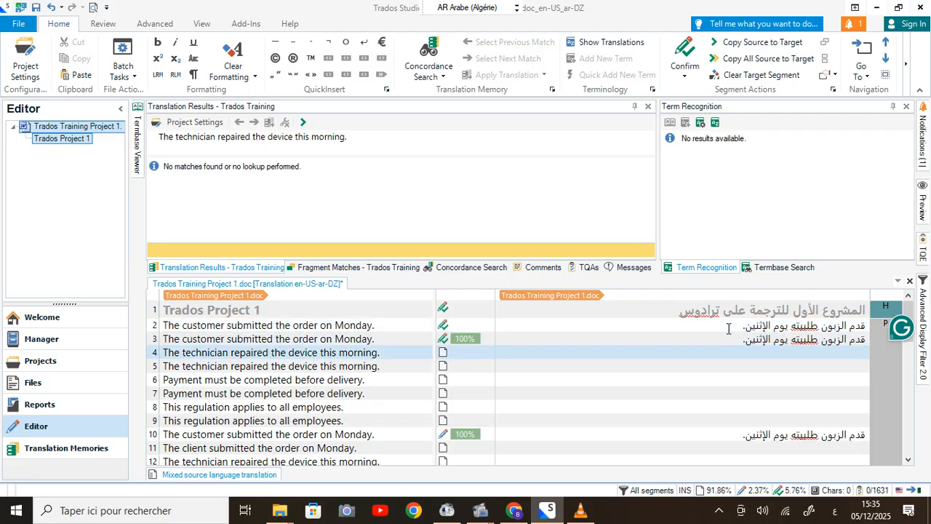
Go through the translations of segments 2 and 3 and confirm segment 3 again
left_click(590, 331)
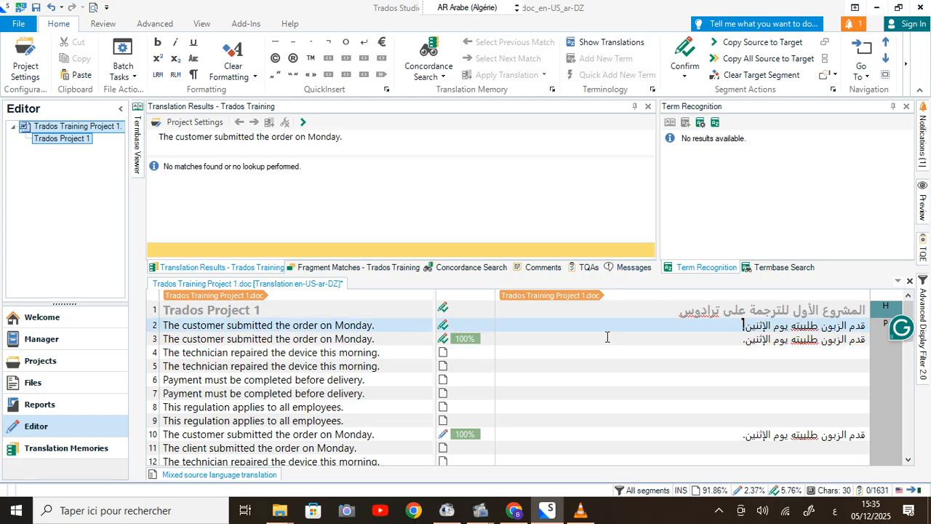
left_click(606, 337)
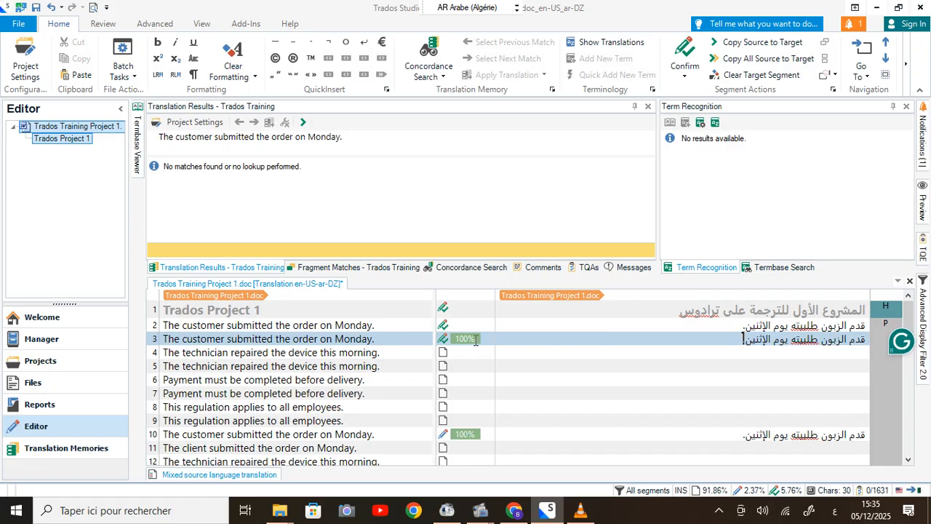
mouse_move(469, 339)
key("ctrl+Return")
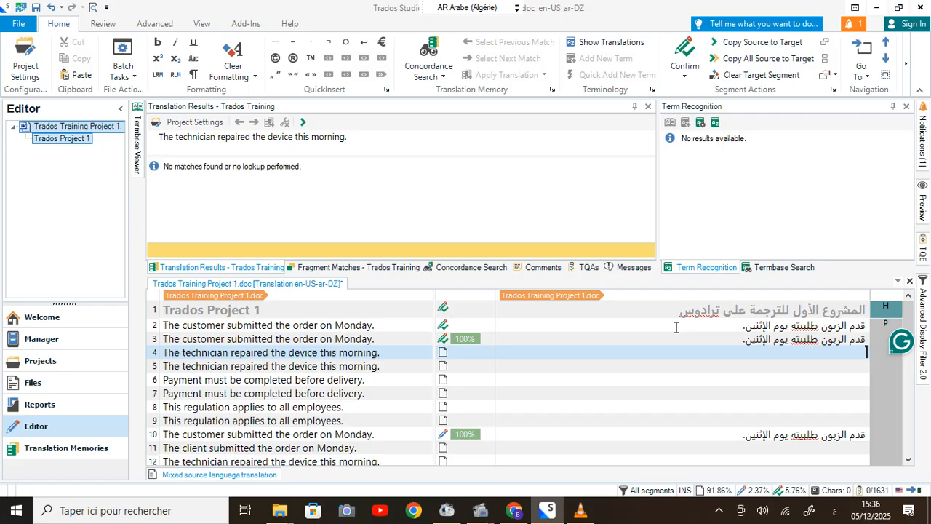
Translate segment 4 as "أصلح الفني الجهاز هذا الصباح"
type("ص")
key("BackSpace")
type("أصلح")
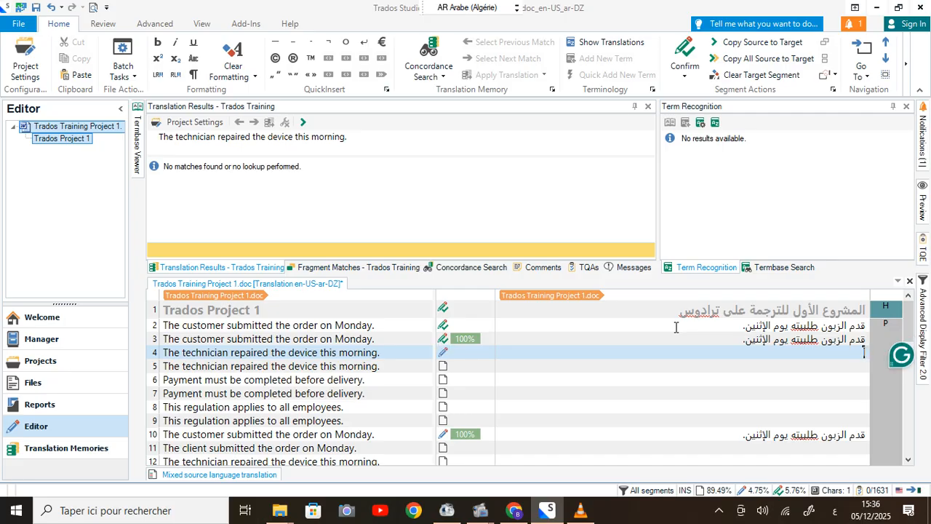
type(" ال")
type("فني ")
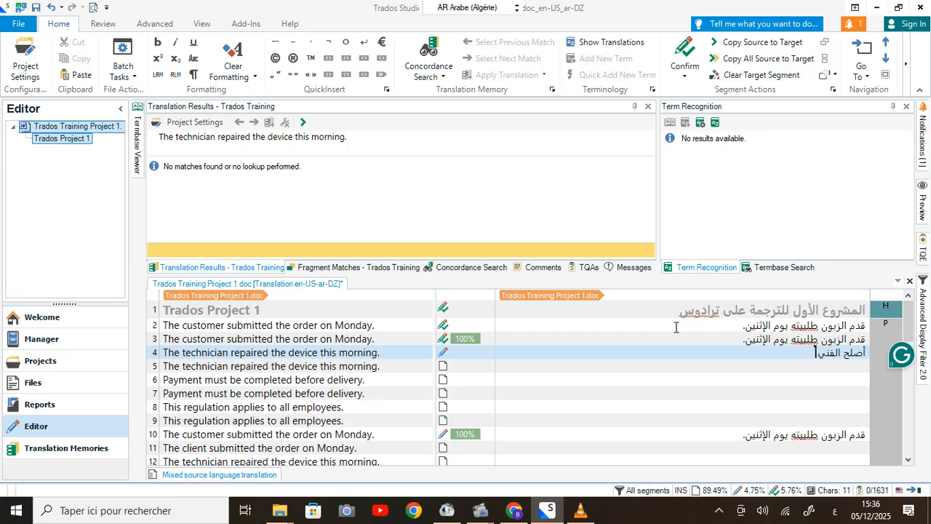
type("الجهاز هذا الصباح")
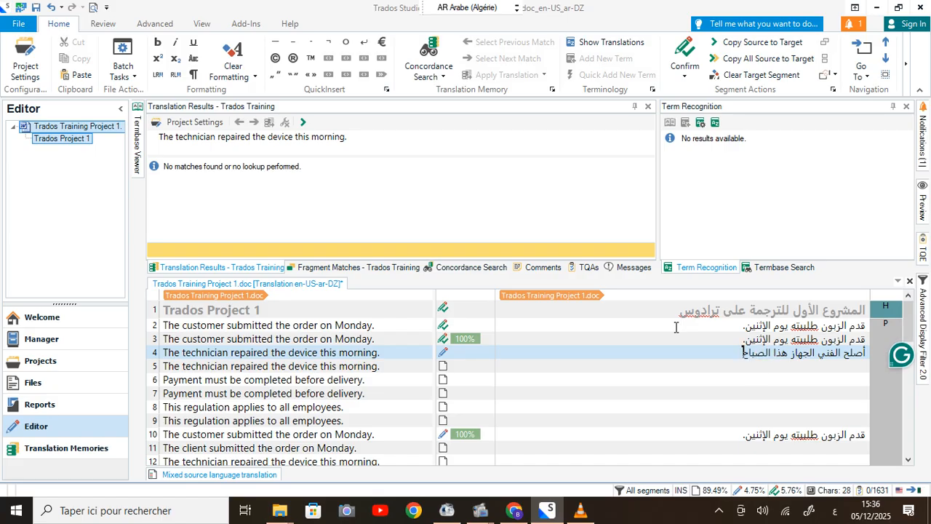
End segment 4's translation with a full stop, restore Arabic (Algeria) input and confirm segments 4 and 5
key("alt+shift")
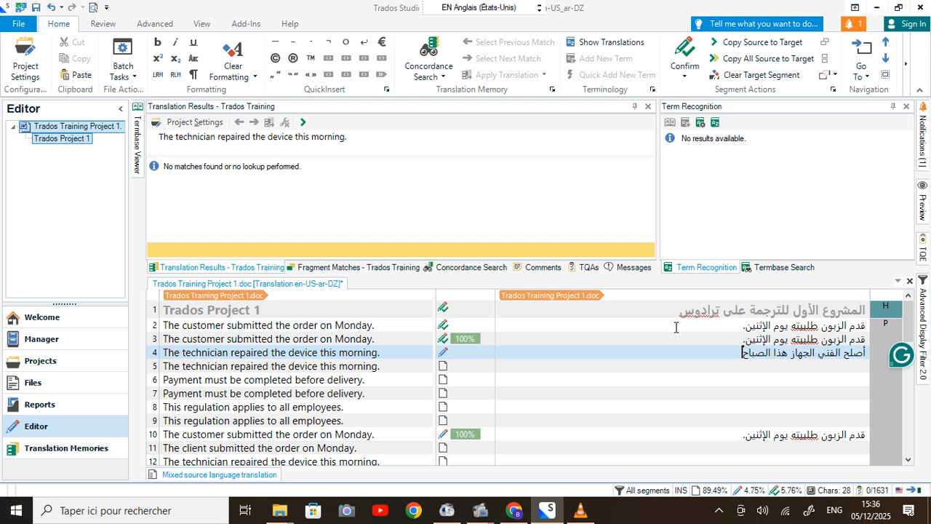
key("alt+shift")
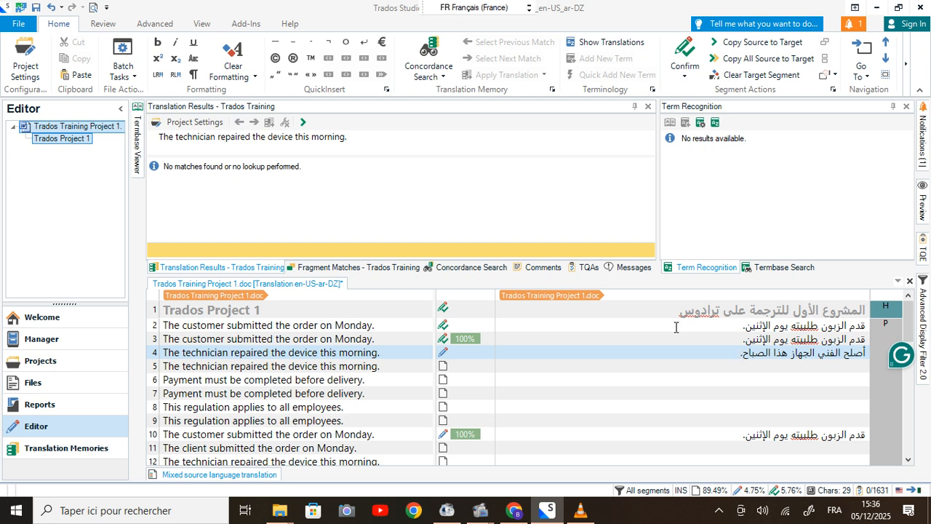
key("alt+shift")
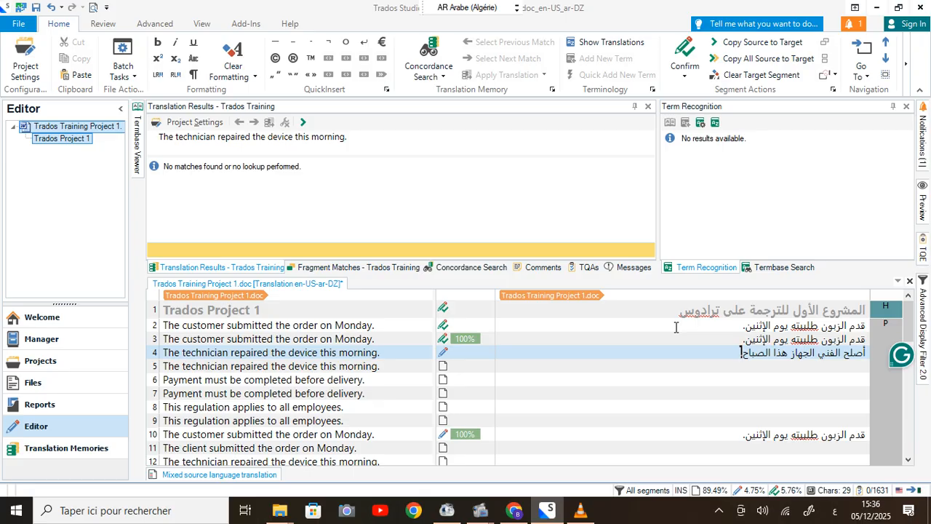
key("ctrl+Return")
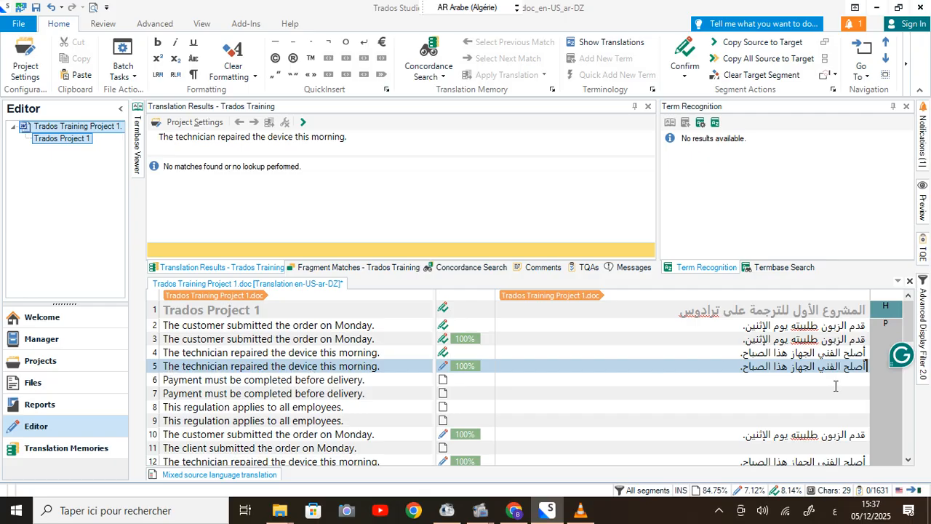
left_click(731, 371)
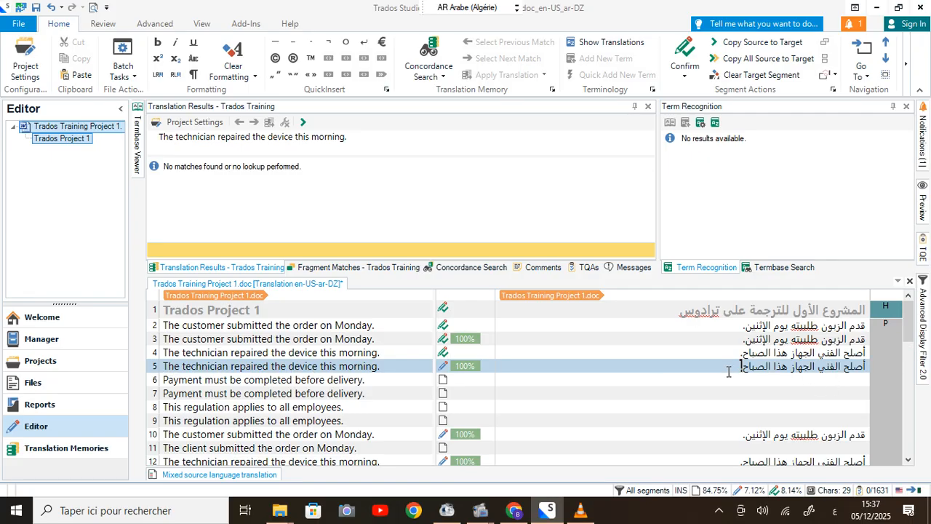
mouse_move(444, 367)
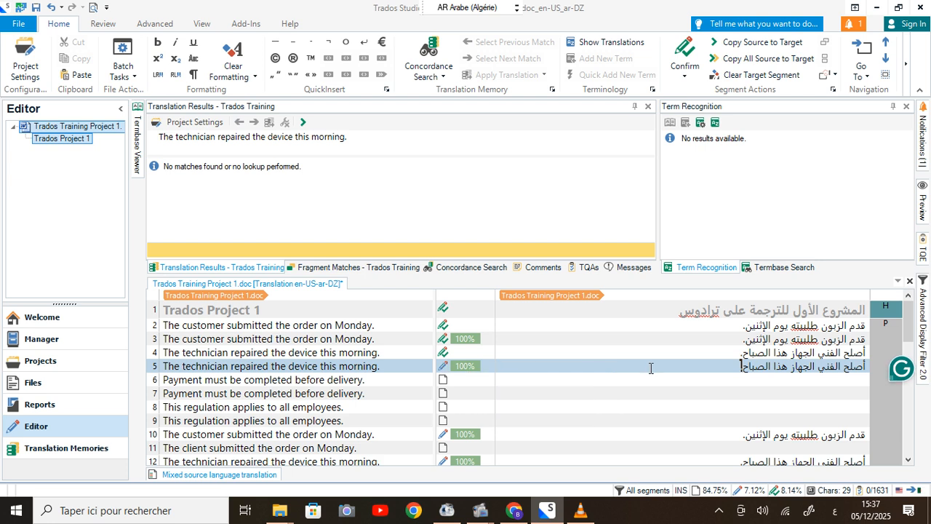
key("ctrl+Return")
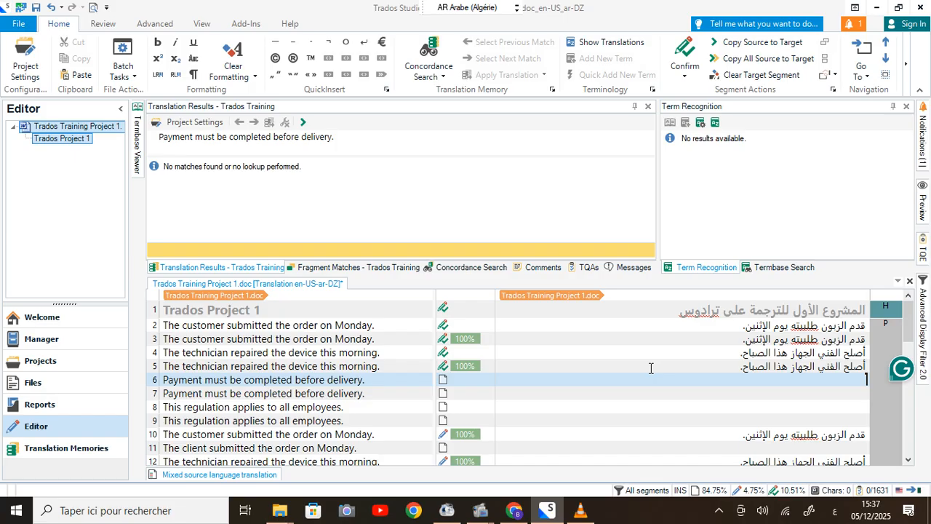
Translate segment 6 as "يتعين الدفع قبل التسليم." and confirm it
type("يجب القي")
key("BackSpace")
key("BackSpace")
key("BackSpace")
key("BackSpace")
key("BackSpace")
key("BackSpace")
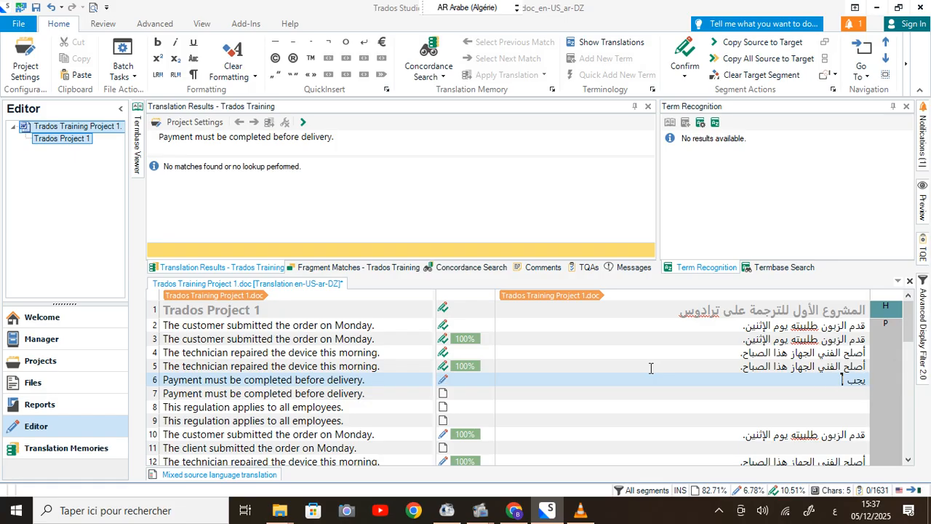
key("BackSpace")
type("تع")
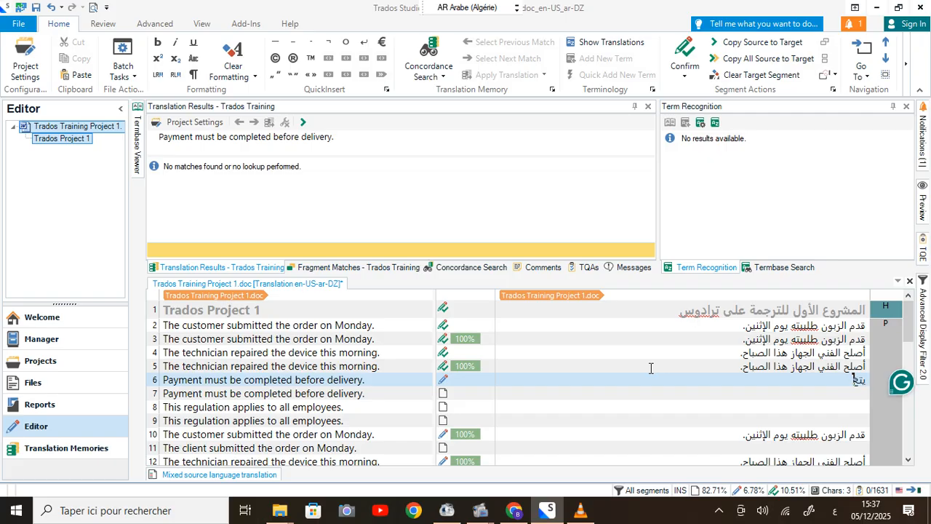
type("ين ")
type(" لجو")
key("BackSpace")
key("BackSpace")
type("دفع")
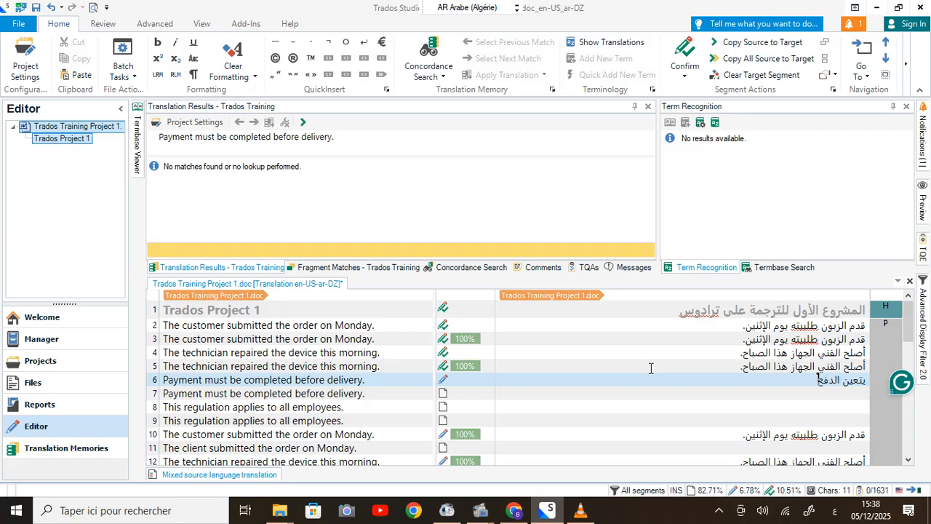
type(" فيل التسليم.")
key("ctrl+Return")
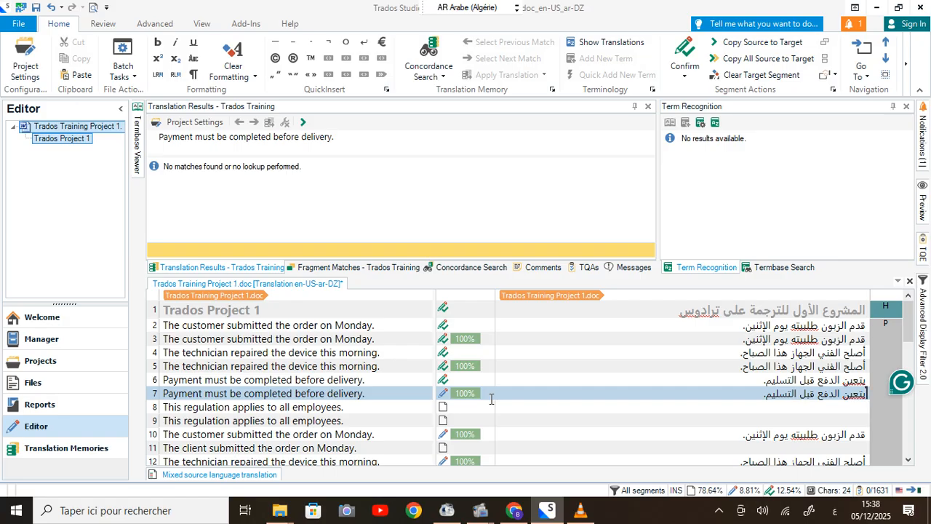
Check the automatically filled translation of segment 7 and confirm it
mouse_move(472, 397)
left_click(499, 398)
mouse_move(452, 394)
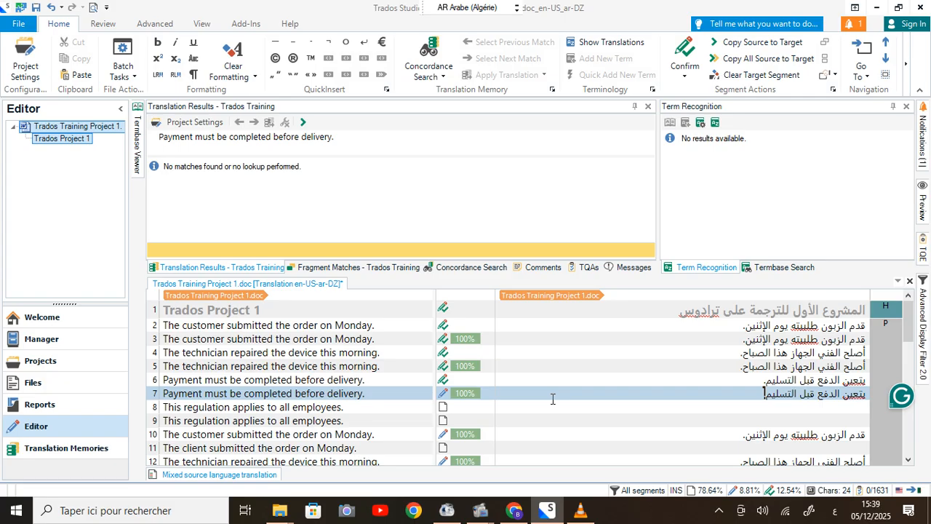
key("ctrl+Return")
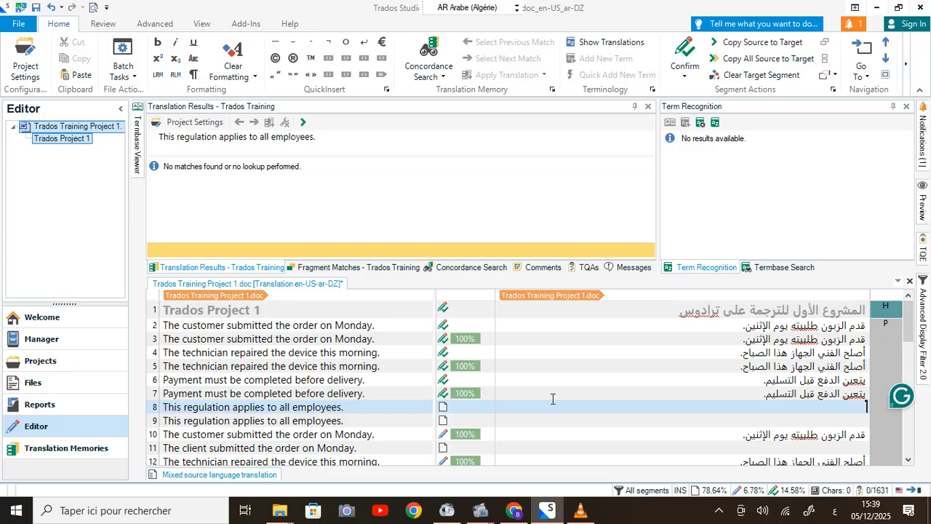
Translate segment 8 as "تطبق هذه اللائحة على جميع العمال", correcting the wording along the way
type("ال")
key("BackSpace")
key("BackSpace")
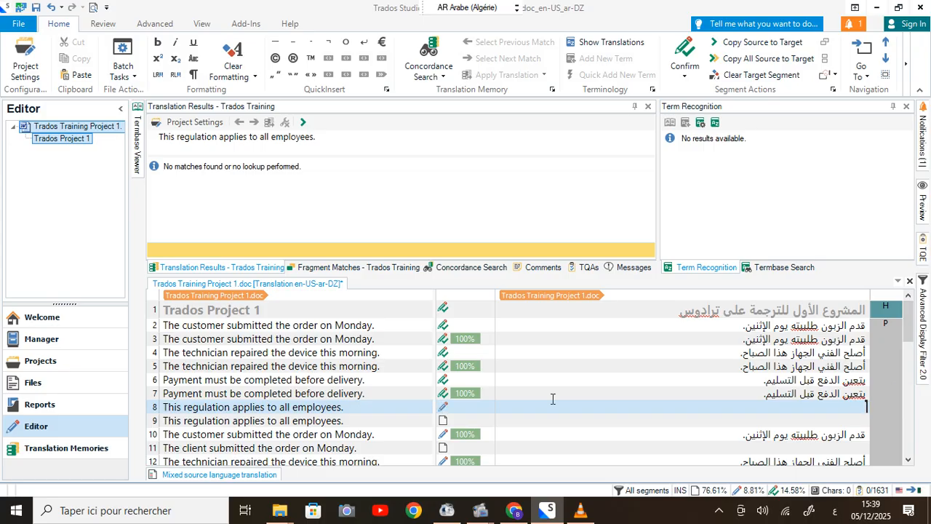
type("تك")
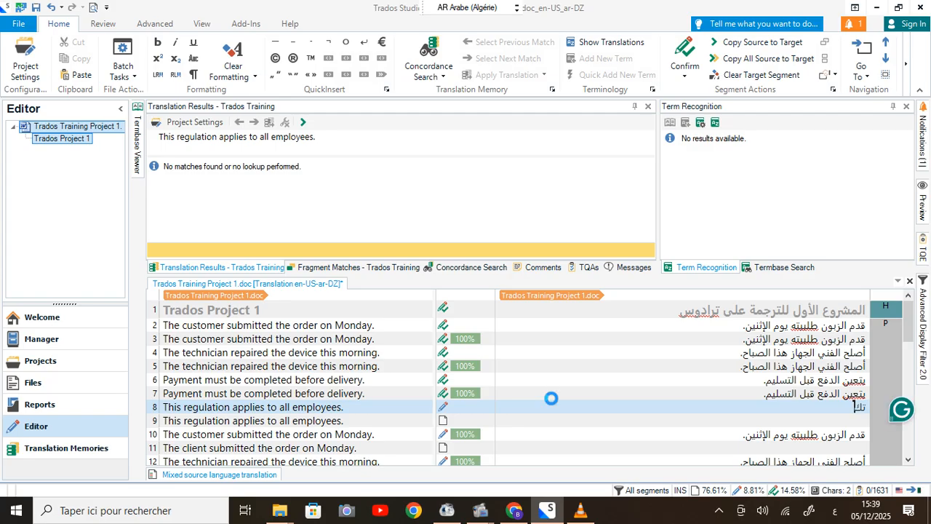
key("BackSpace")
type("طبق ع")
key("BackSpace")
type("هذ")
type("ه")
type("لائحة")
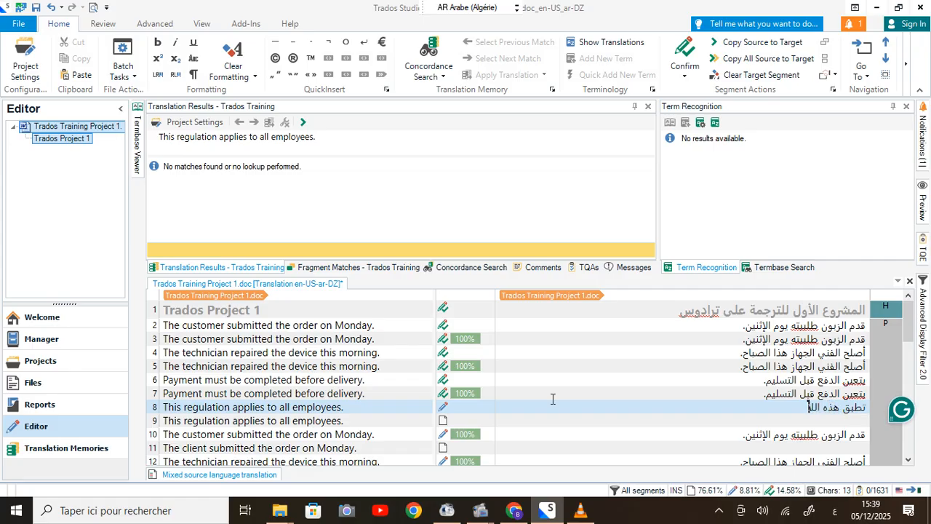
type(" على ج")
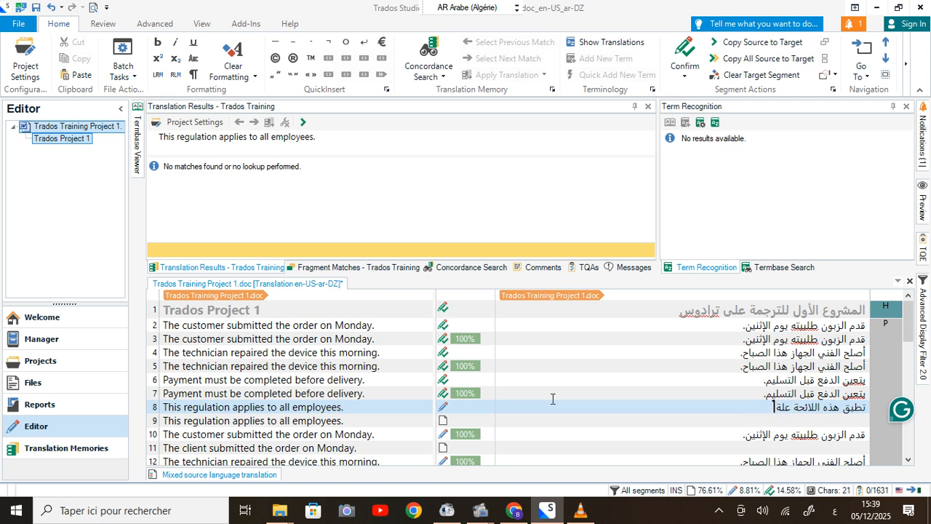
key("BackSpace")
key("BackSpace")
key("BackSpace")
key("BackSpace")
key("BackSpace")
key("BackSpace")
key("BackSpace")
key("BackSpace")
key("BackSpace")
key("BackSpace")
key("BackSpace")
key("BackSpace")
key("BackSpace")
type("اللائحة على جميع العمال")
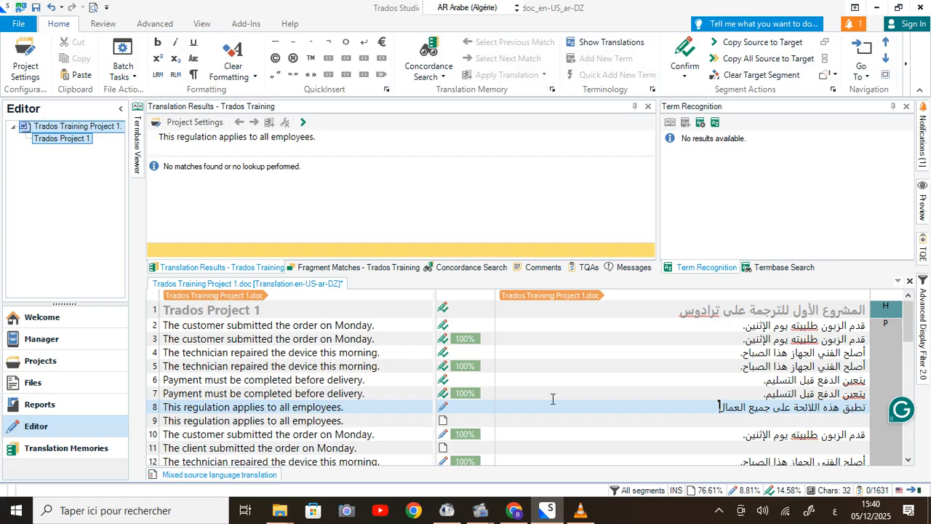
Switch to English (United States) input, end segment 8's translation with a full stop, and confirm segments 8, 9 and 10
key("alt+shift")
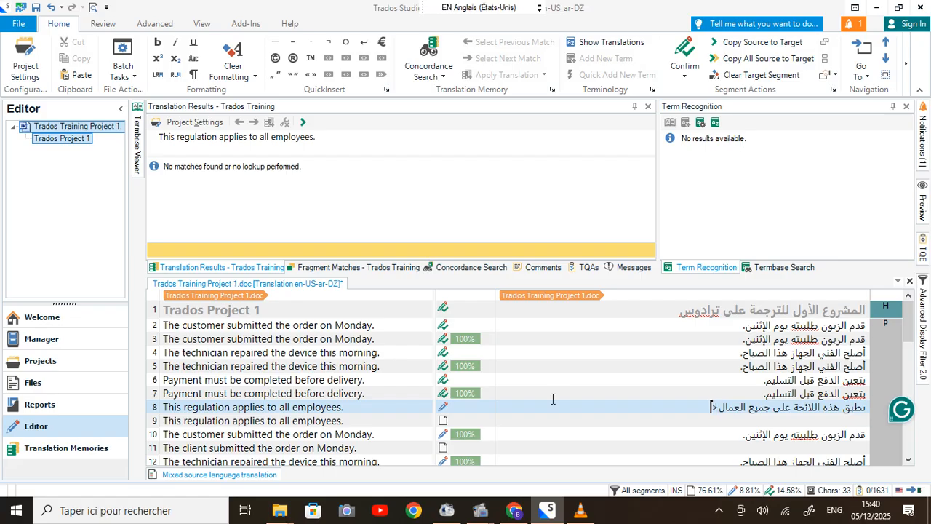
type(".")
key("ctrl+Return")
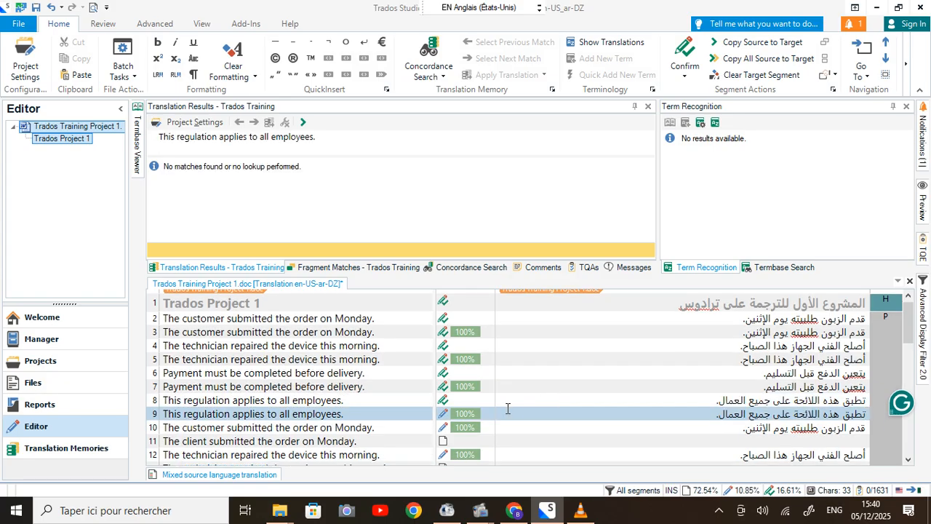
mouse_move(467, 413)
key("ctrl+Return")
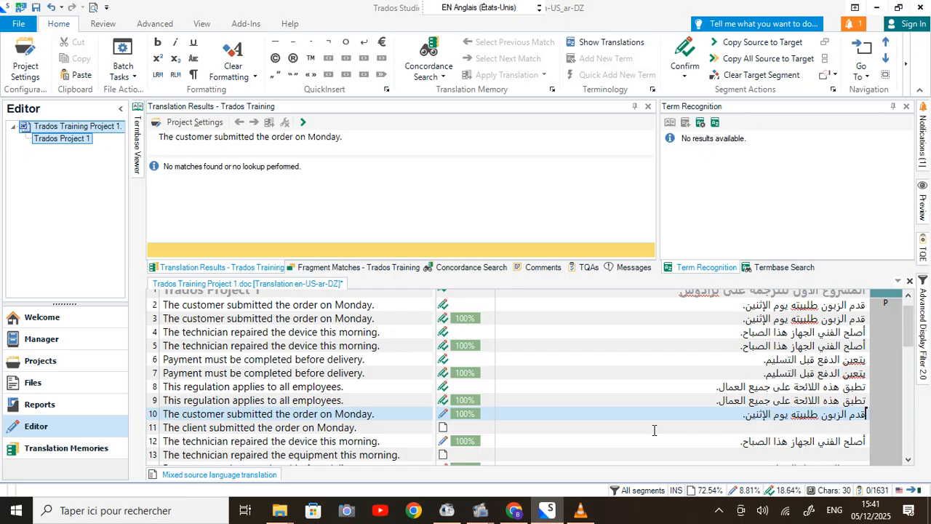
key("ctrl+Return")
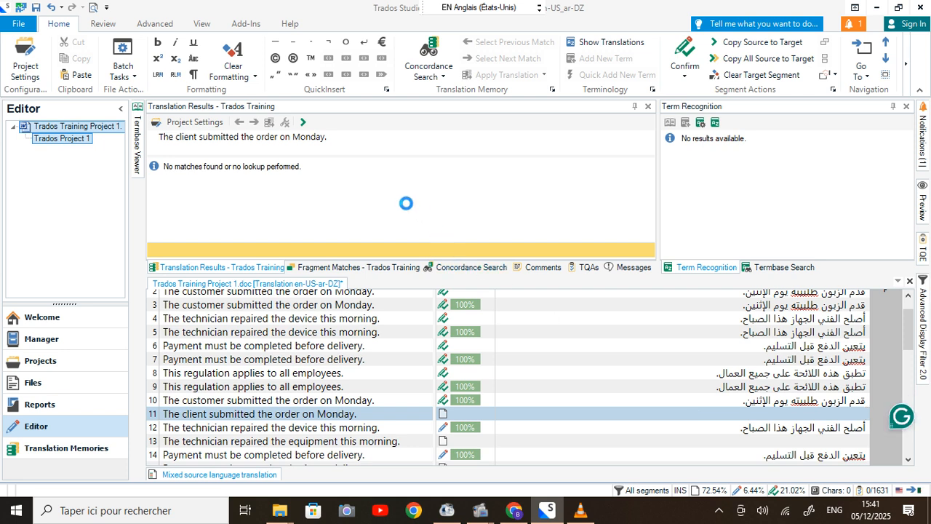
Using Arabic (Algeria) input, translate segment 11 as "قدم الزبون طلبيته يوم الاثنين."
left_click(406, 209)
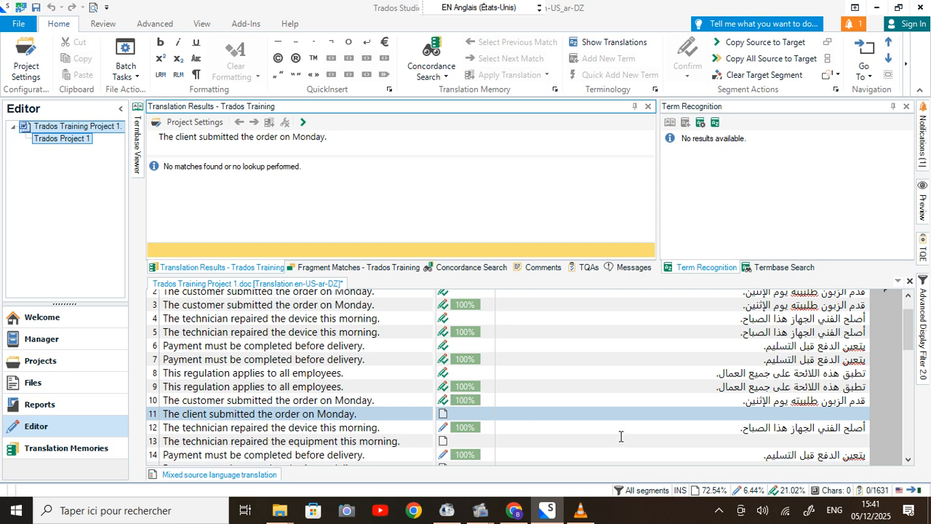
left_click(591, 415)
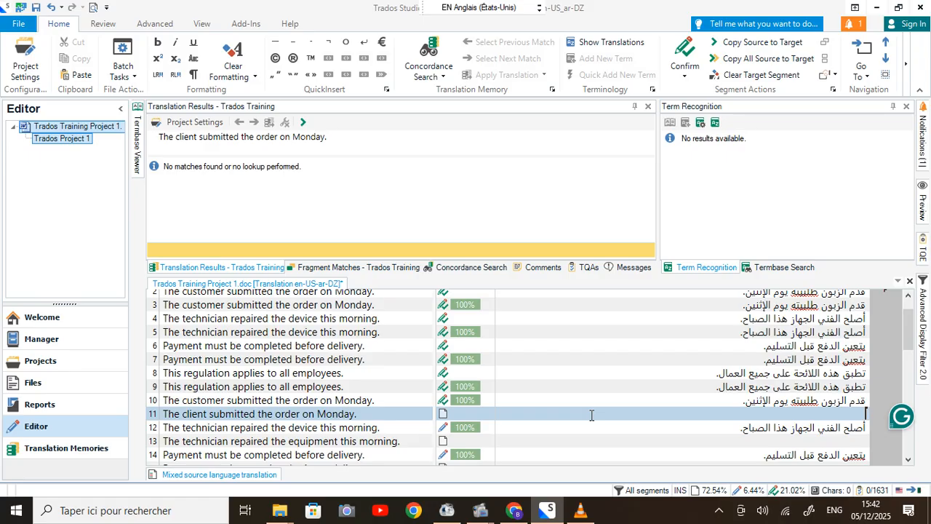
key("alt+shift")
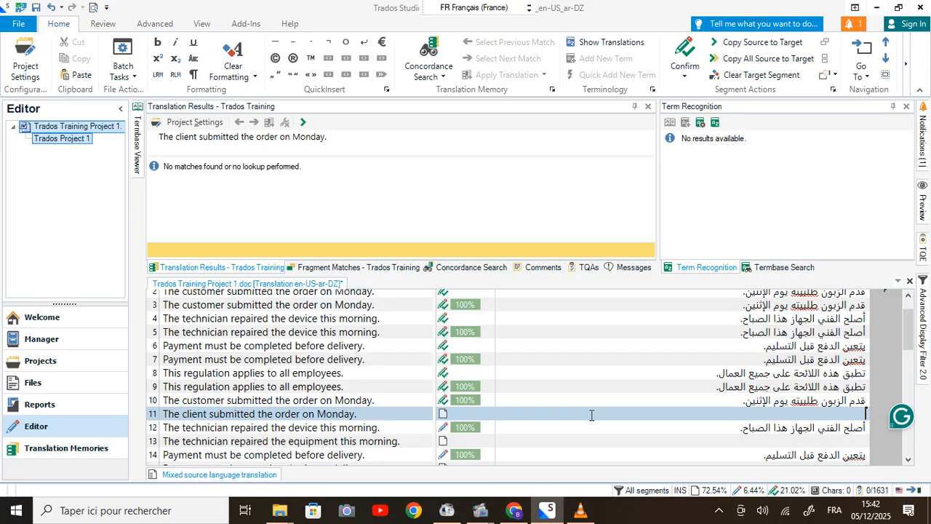
key("alt+shift")
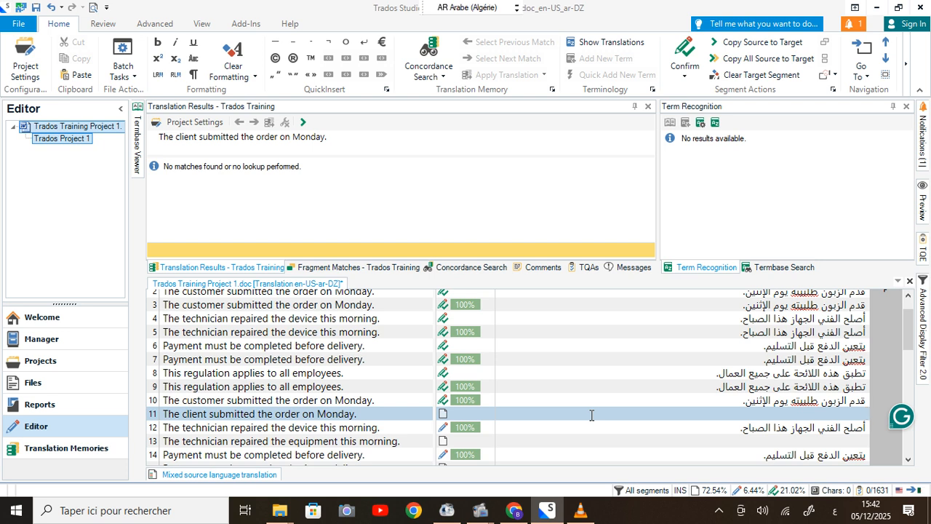
type("قدم ال")
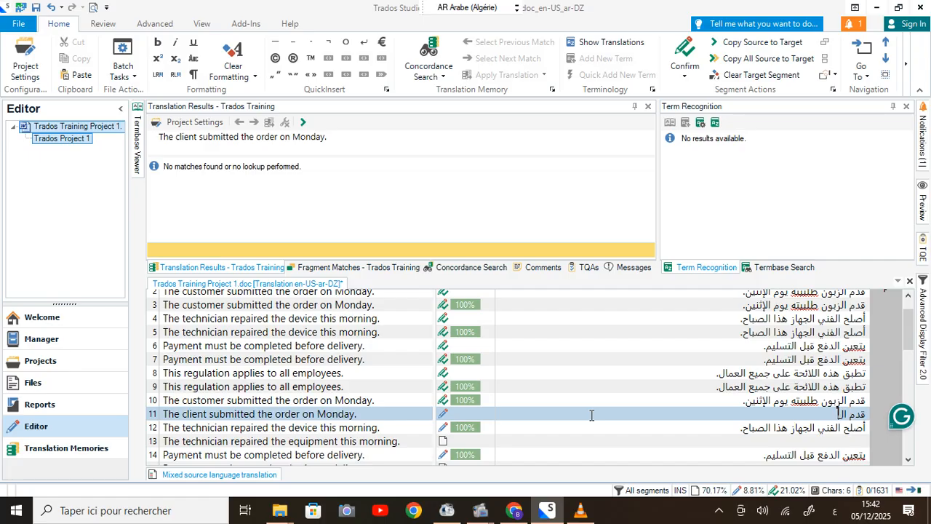
type("زبون")
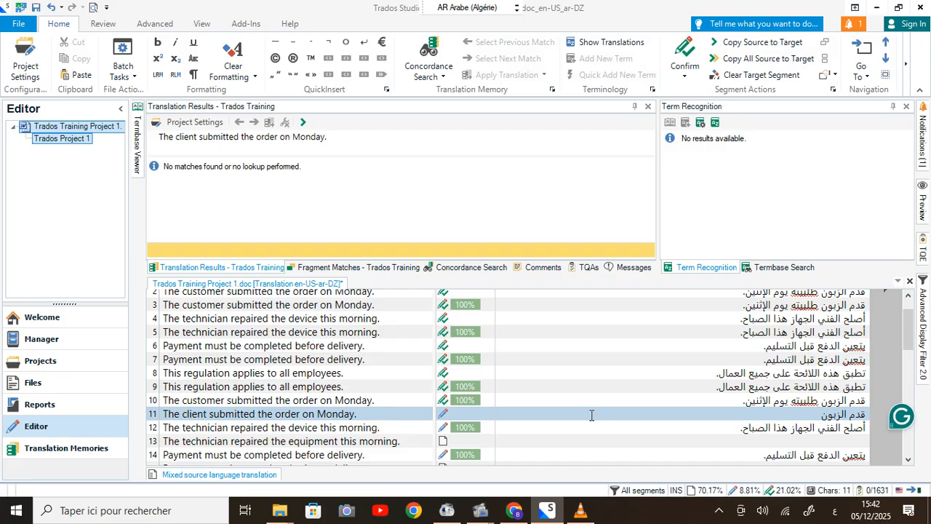
type(" طلبيته يوم الاثنين.")
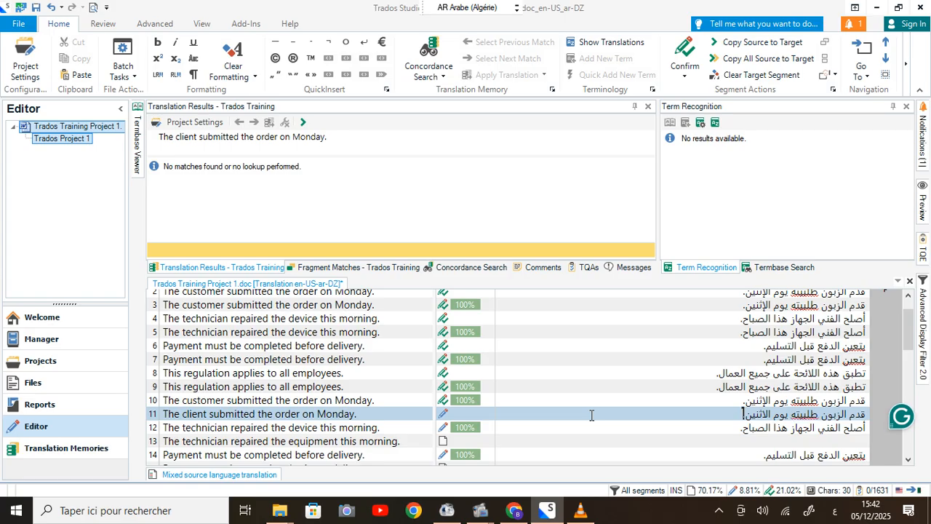
Confirm the translation of segment 11, "The client submitted the order on Monday.", and return to that segment
key("ctrl+Return")
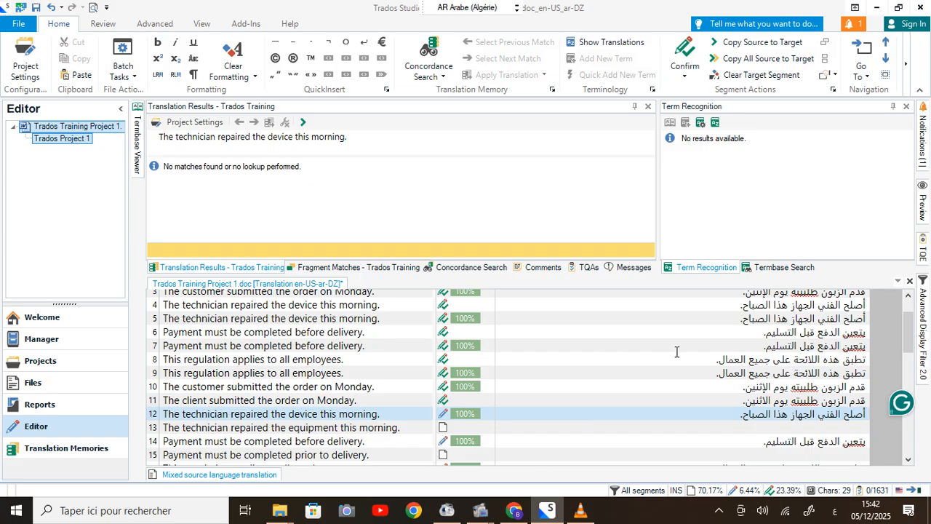
left_click(696, 401)
right_click(695, 402)
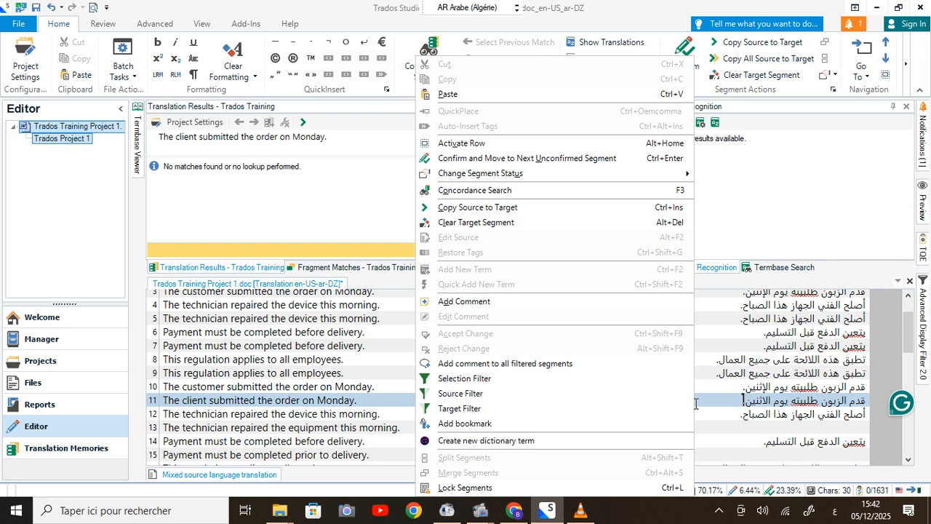
left_click(723, 405)
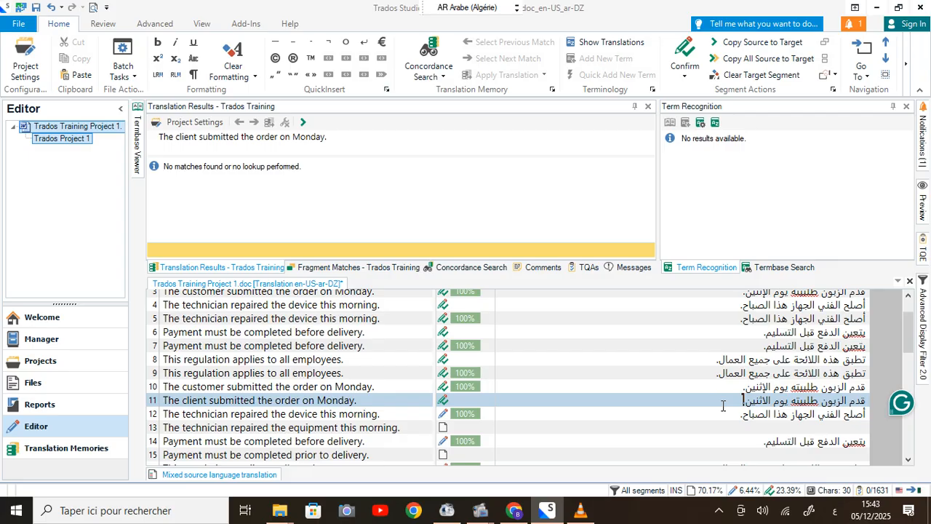
Check the translation details of segment 12's 100% match and confirm the segment
key("Down")
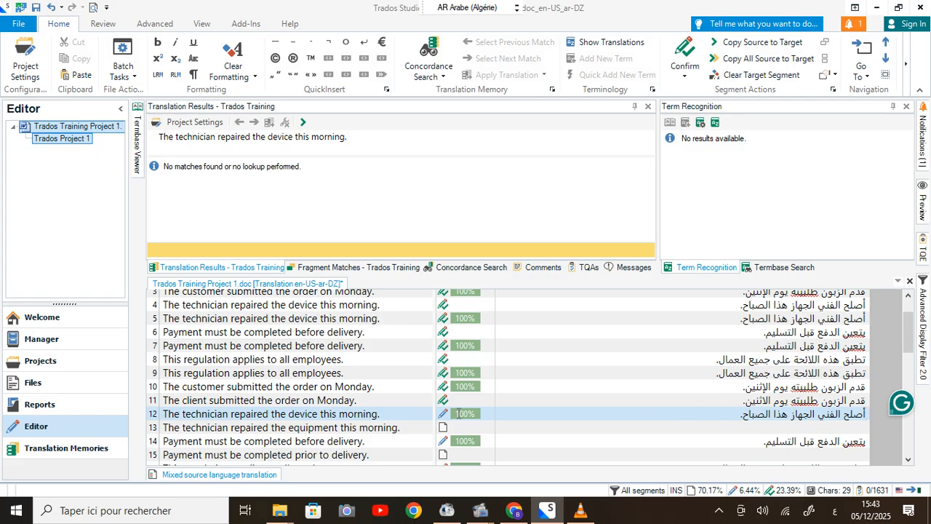
mouse_move(467, 412)
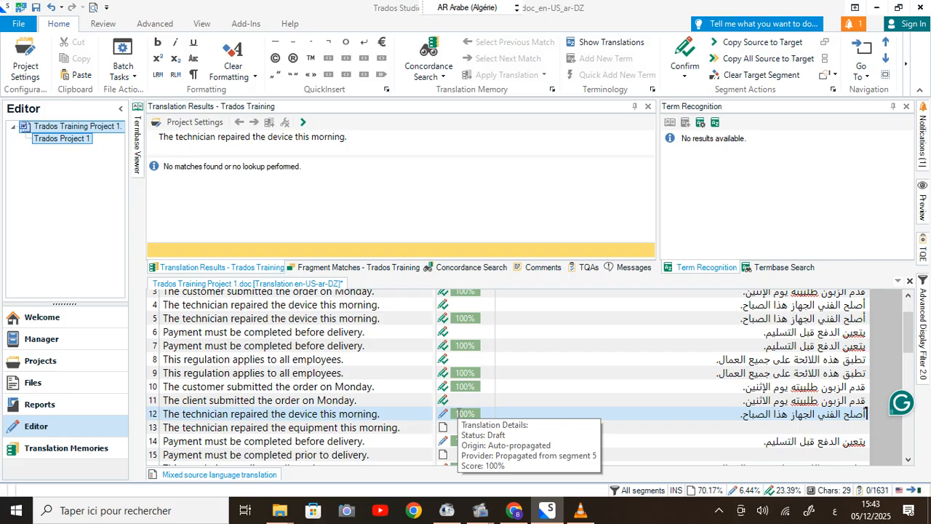
left_click(689, 415)
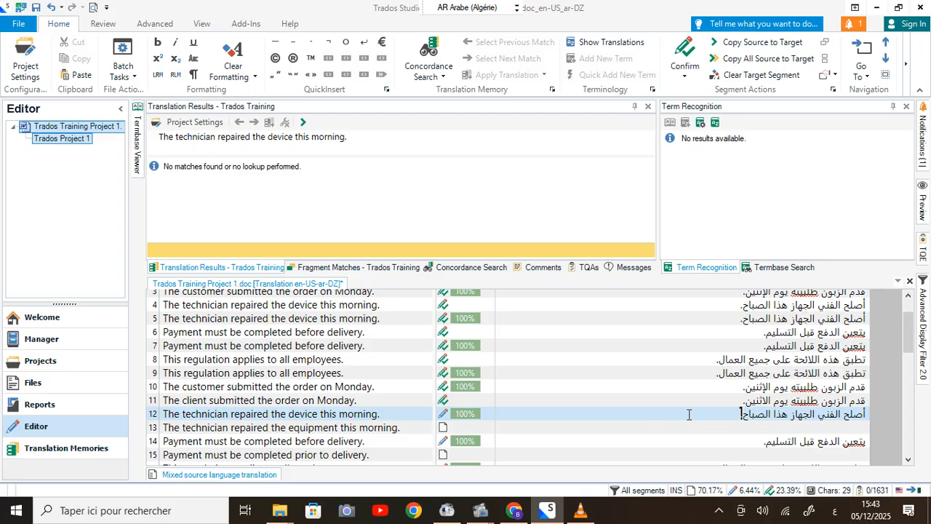
key("ctrl+Return")
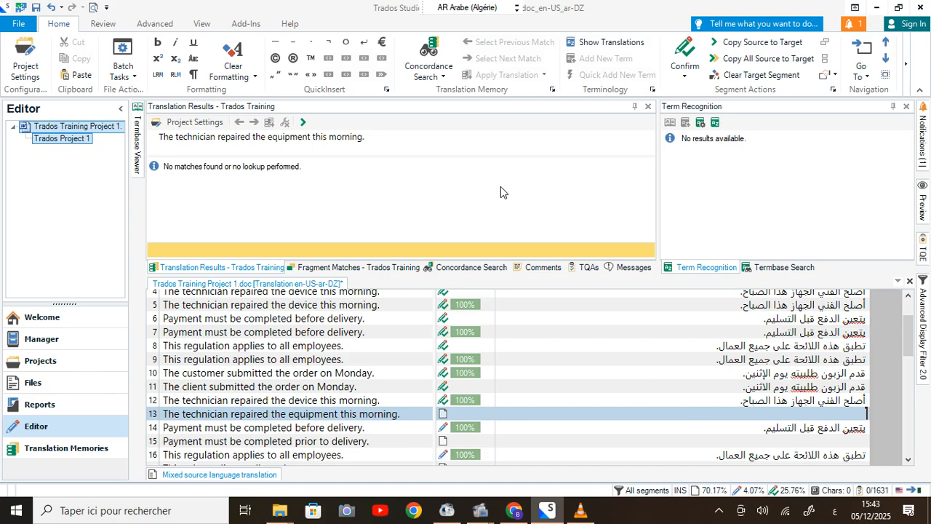
Run a concordance search in the translation memory for "The technician repaired", using English (United States) input
left_click(426, 78)
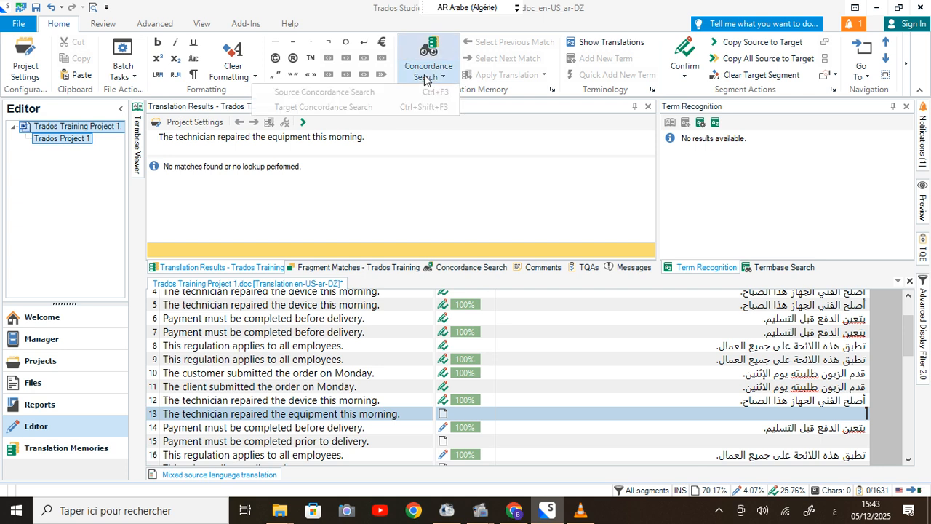
left_click(426, 66)
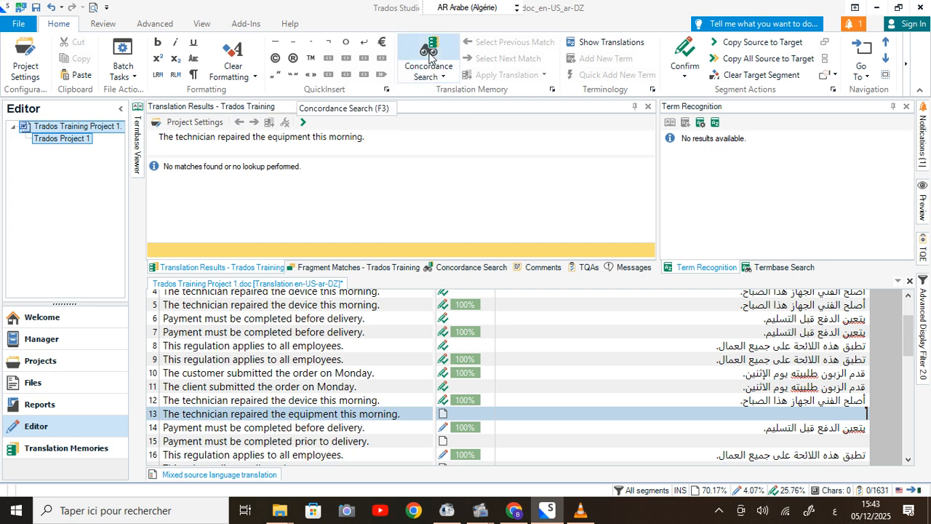
left_click(429, 54)
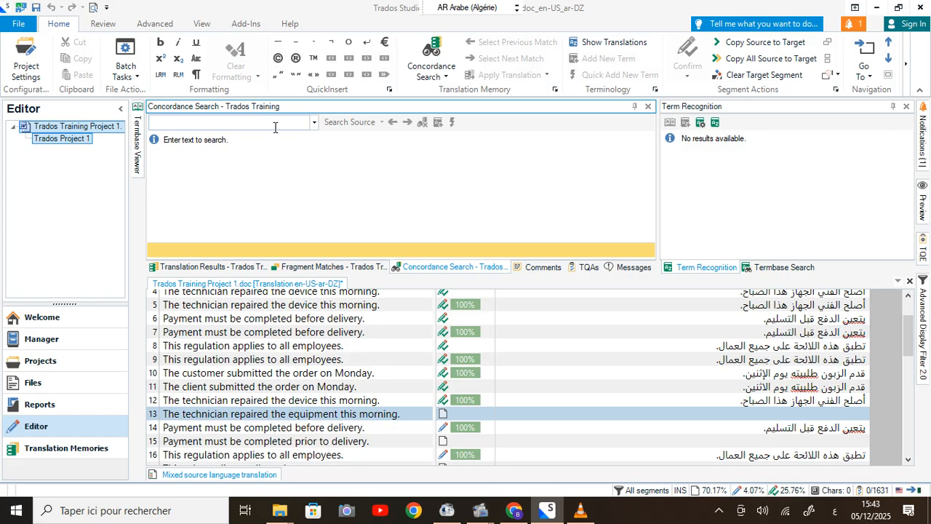
key("alt+shift")
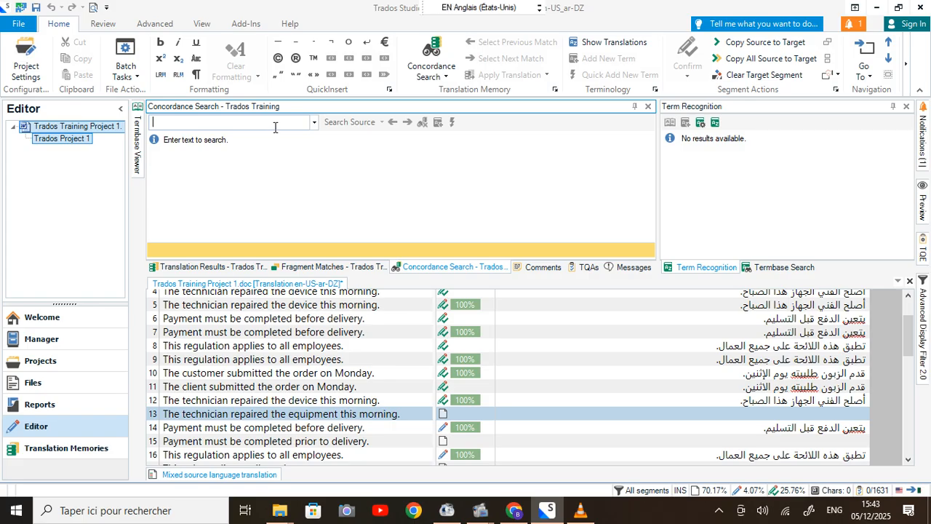
type("The technician repaired")
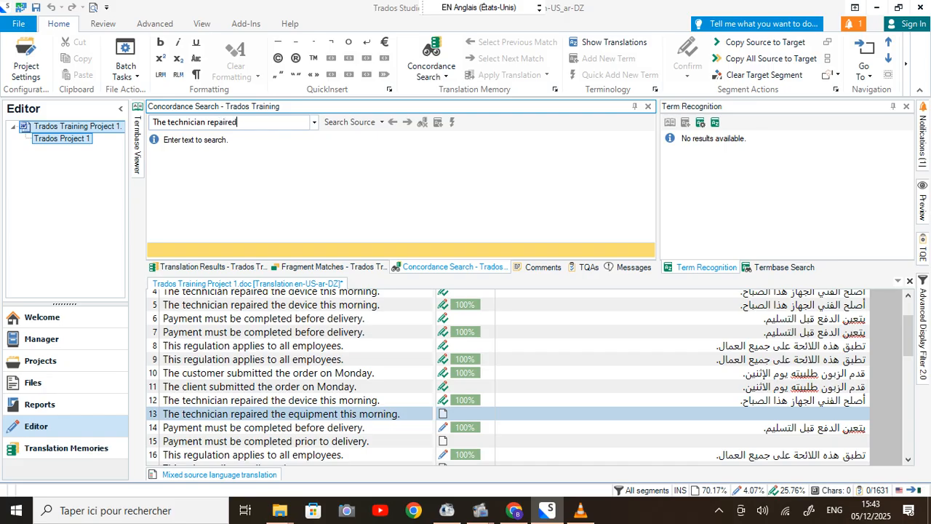
key("Return")
key("BackSpace")
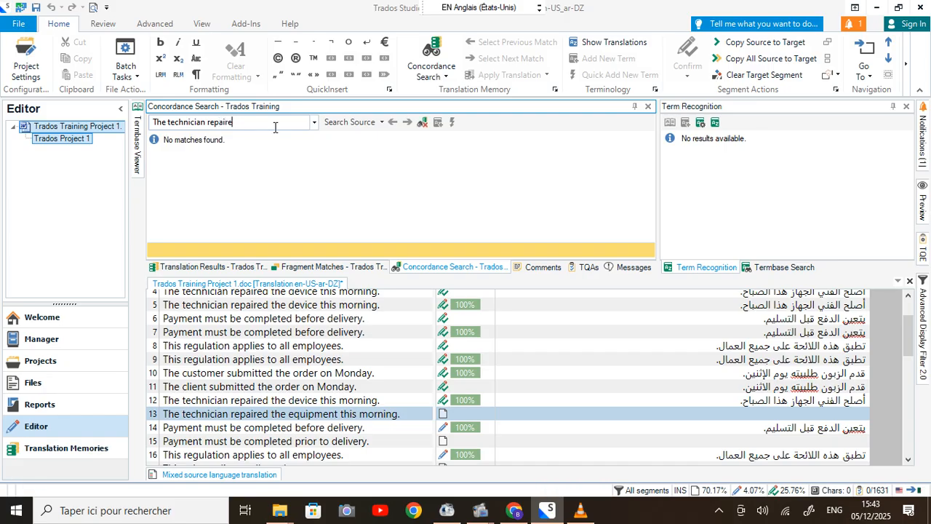
type("d")
key("Return")
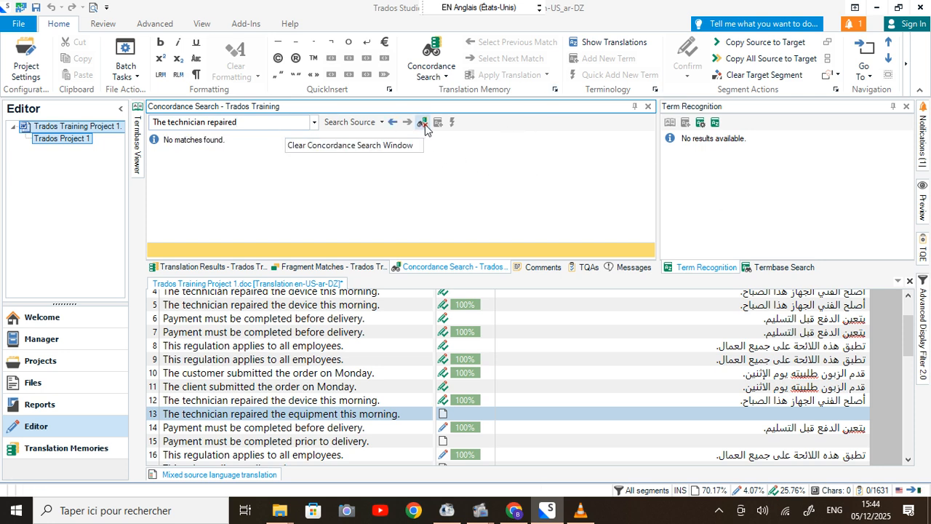
Close the Concordance Search window and return to the empty translation of segment 13
left_click(923, 124)
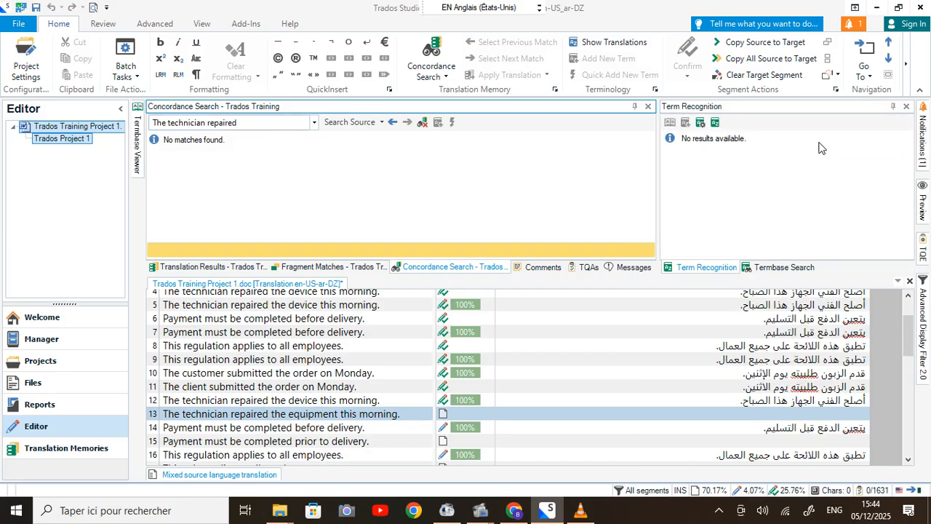
left_click(647, 107)
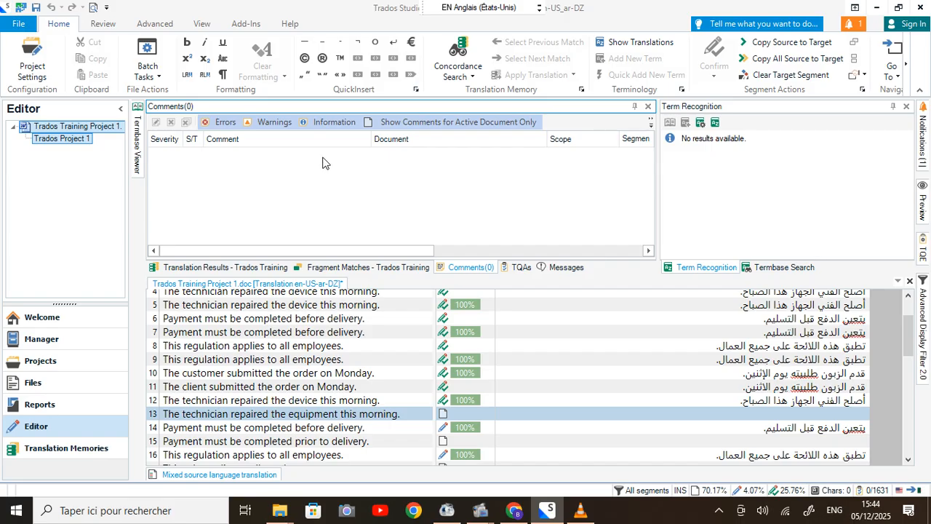
left_click(559, 415)
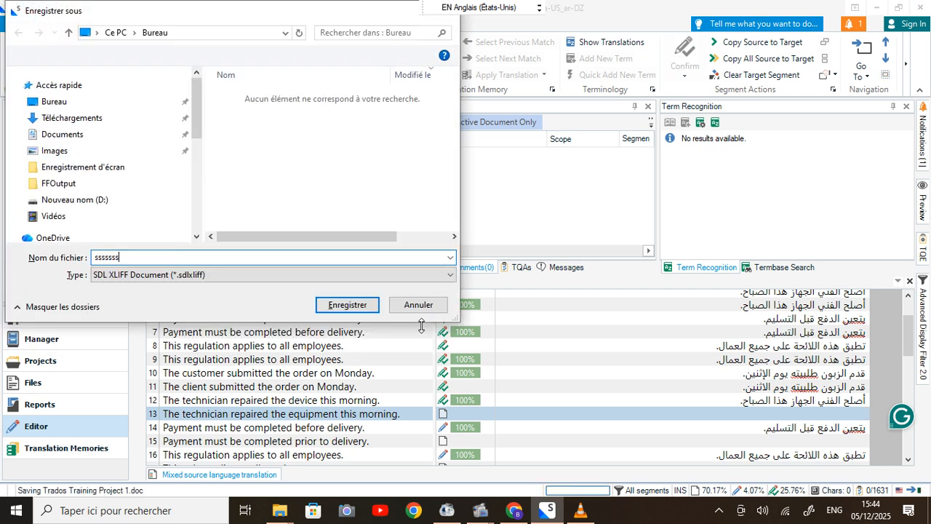
Save the bilingual document to the desktop (Bureau) as "trados 1" in SDL XLIFF format
key("BackSpace")
key("BackSpace")
key("BackSpace")
key("BackSpace")
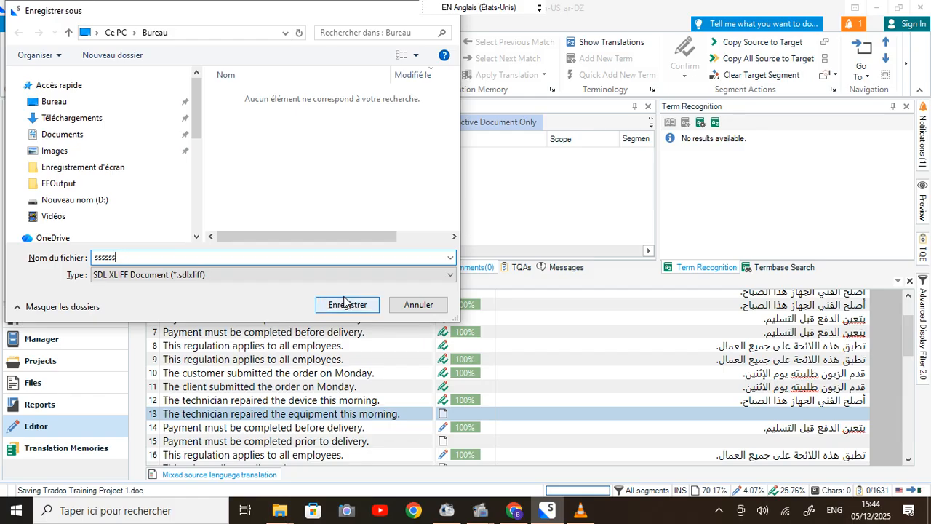
key("BackSpace")
key("BackSpace")
key("BackSpace")
type("tra")
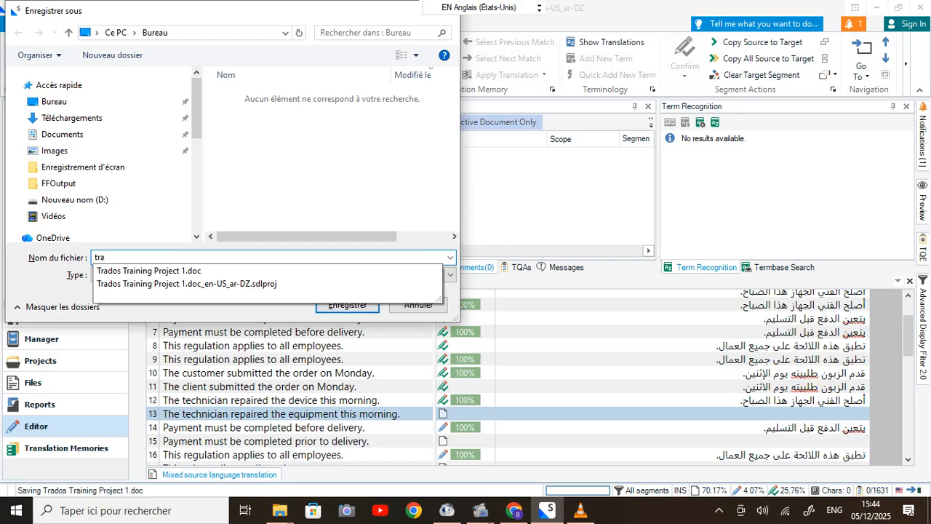
type("f")
key("BackSpace")
type("fo")
key("BackSpace")
key("BackSpace")
type("dos 1")
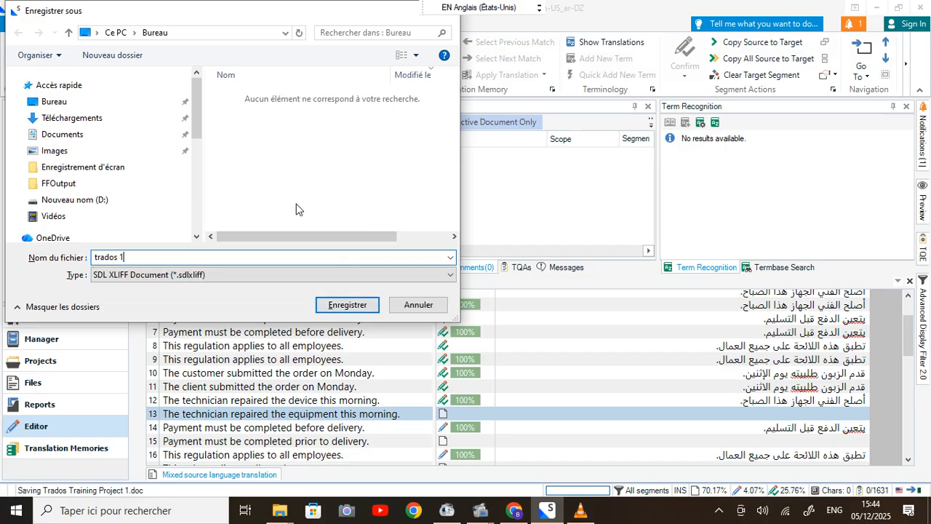
left_click(56, 102)
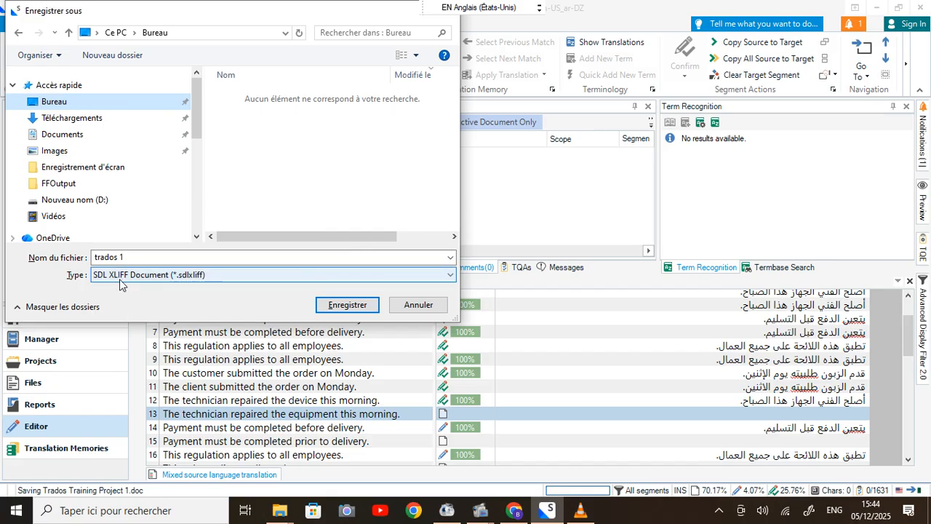
left_click(360, 309)
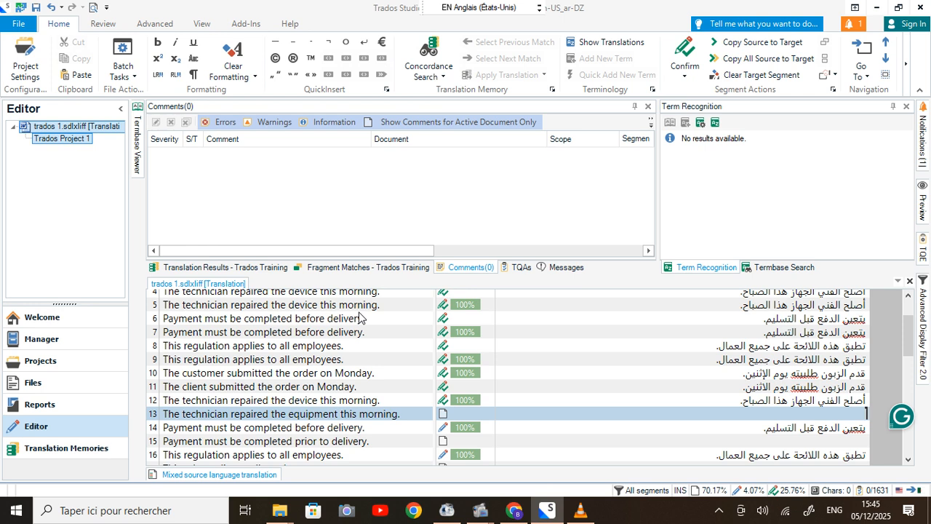
Close Trados Studio, minimize the file explorer window and relaunch Trados Studio 2024 from the desktop
left_click(919, 10)
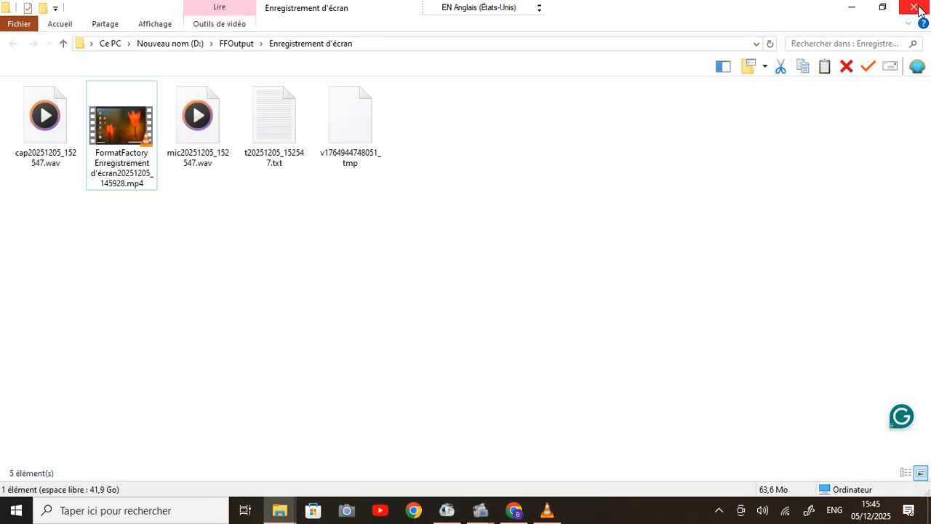
left_click(851, 7)
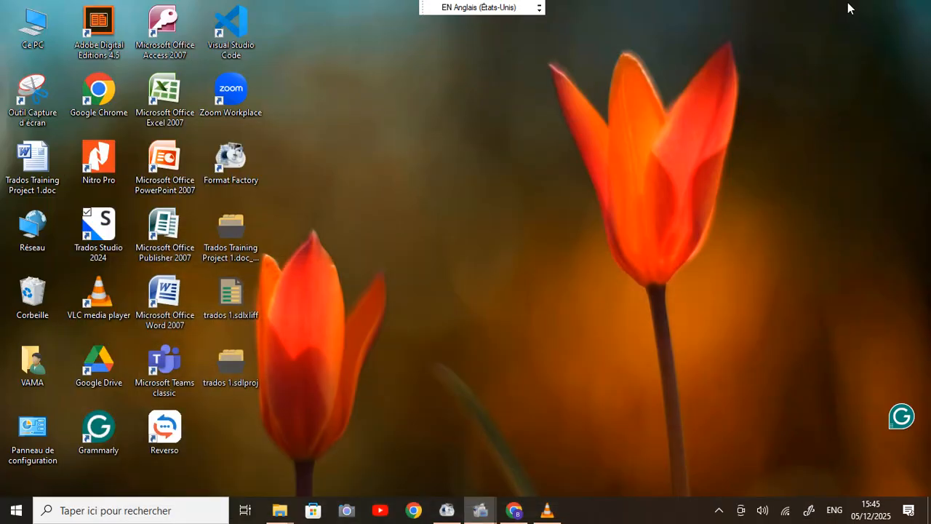
left_click(109, 246)
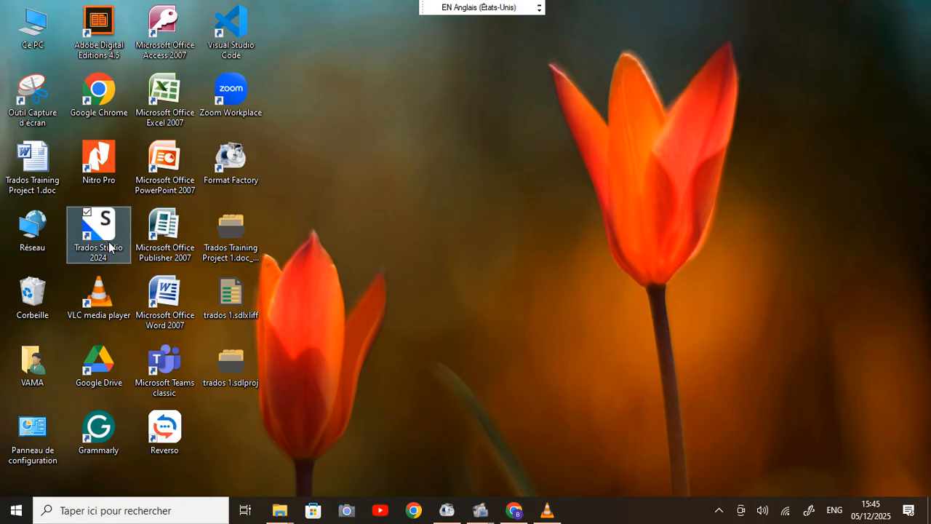
double_click(99, 232)
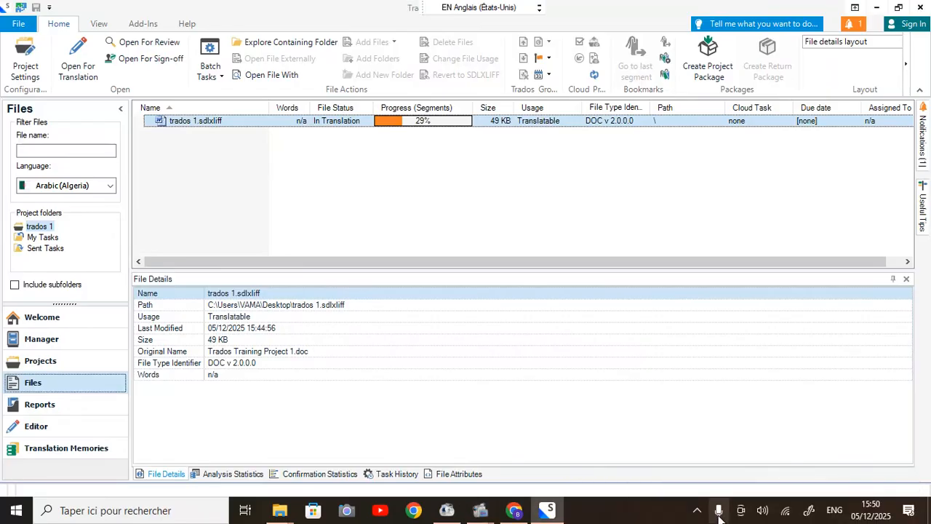
Open the "trados 1" project and open its file trados 1.sdlxliff for translation
left_click(55, 363)
left_click(56, 364)
double_click(201, 128)
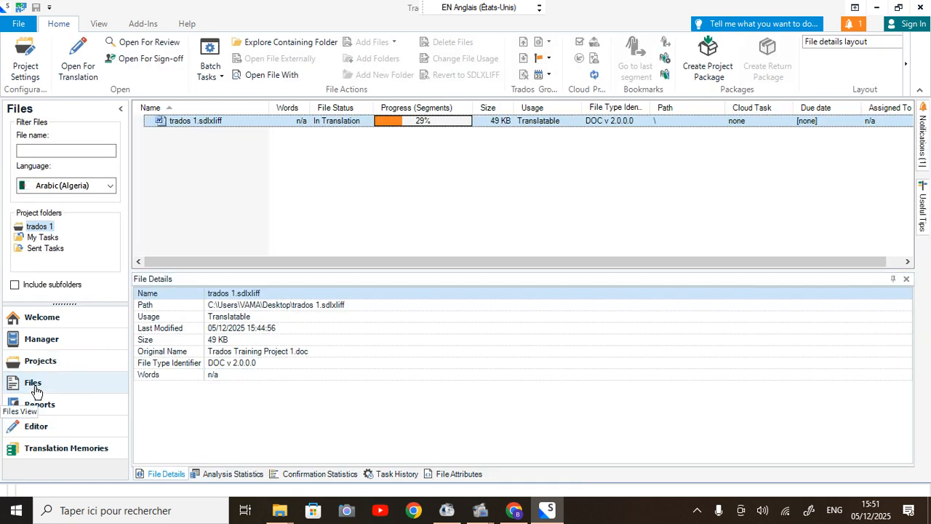
double_click(212, 123)
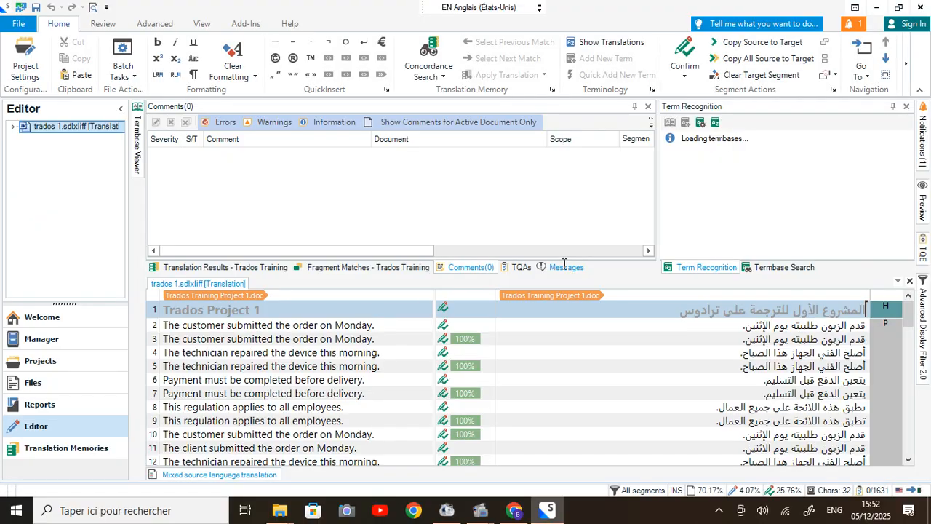
Close the Termbase Viewer and place the cursor in segment 13's empty translation with Arabic (Algeria) input
left_click(140, 153)
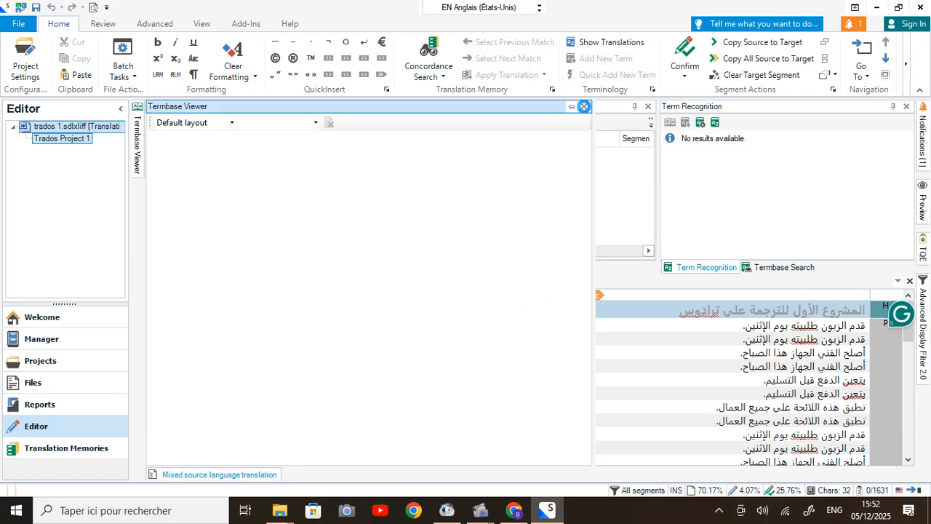
left_click(585, 107)
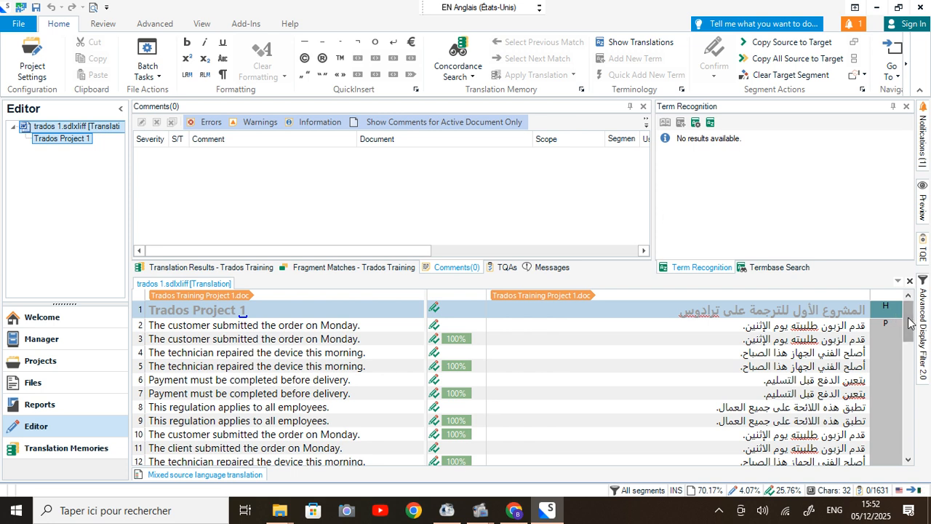
left_click_drag(906, 327, 903, 349)
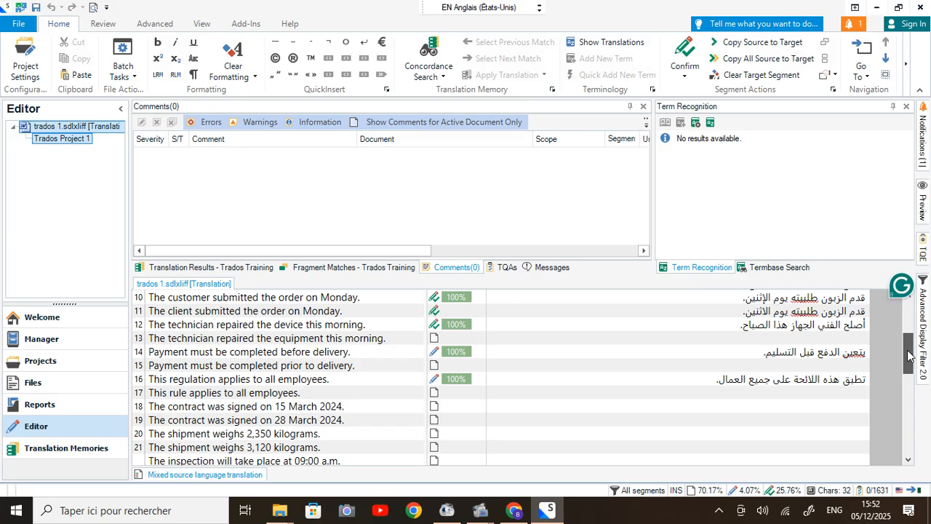
left_click(781, 339)
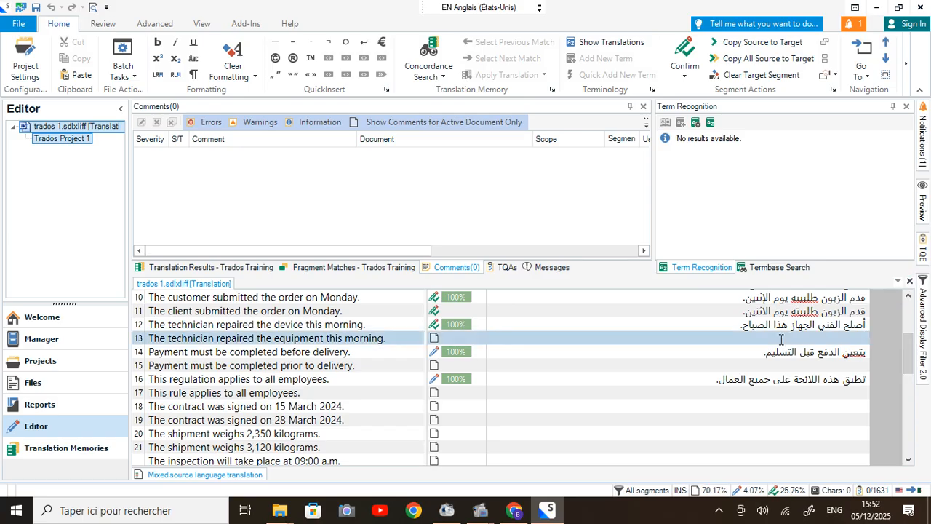
key("alt+shift")
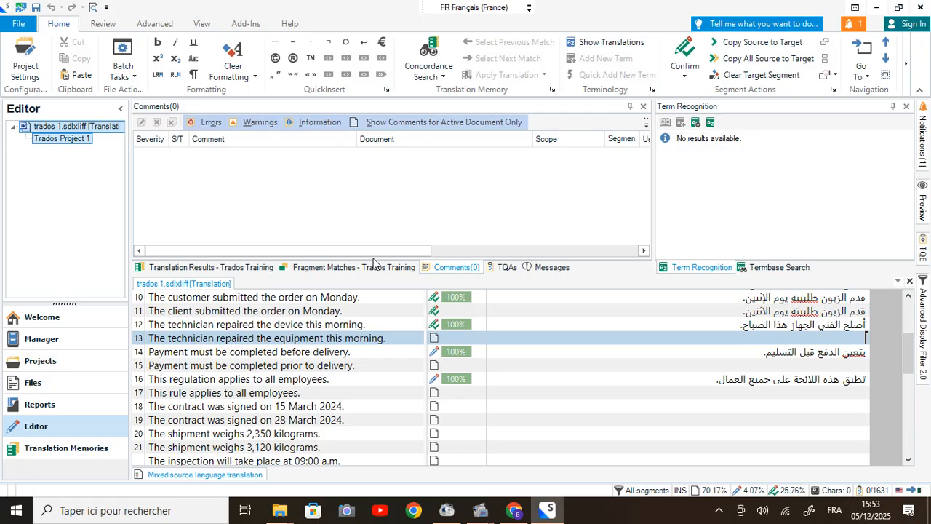
key("alt+shift")
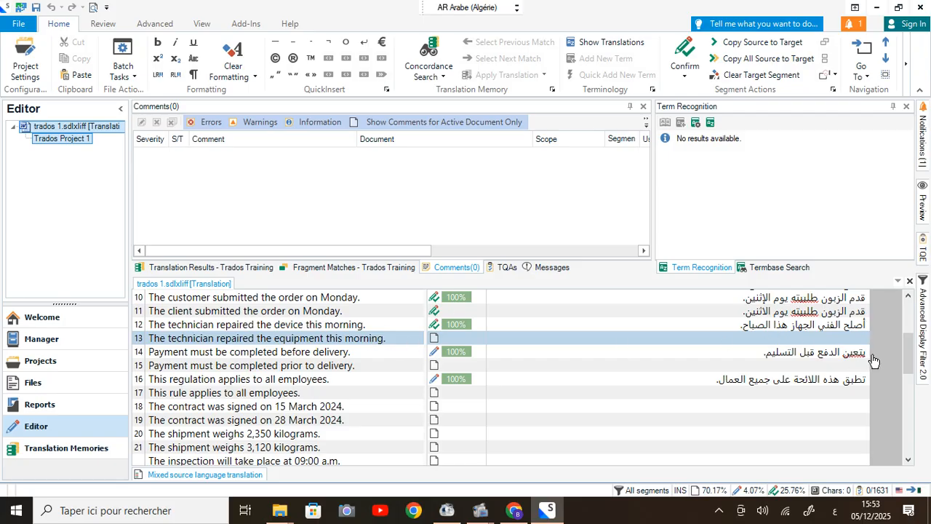
mouse_move(910, 346)
left_mouse_down()
mouse_move(908, 315)
mouse_move(907, 333)
left_mouse_up()
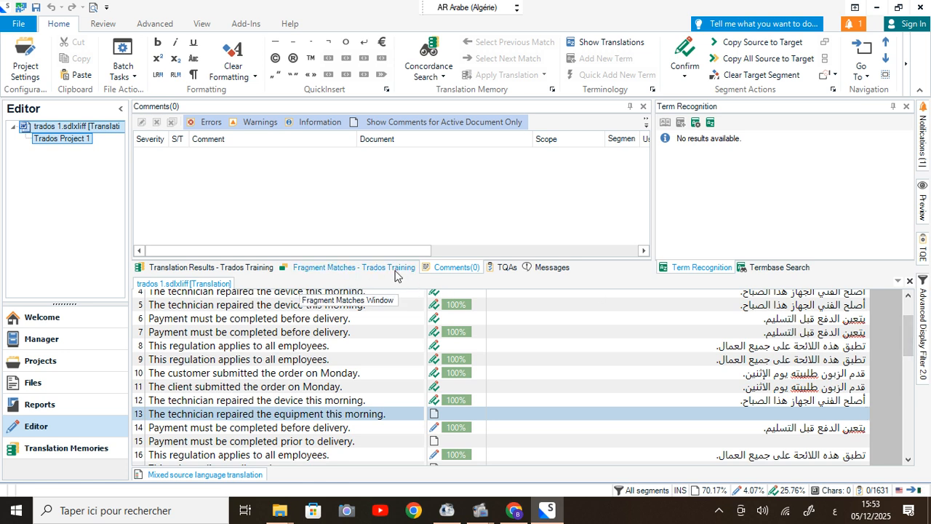
Show the translation results for segment 13, and open and close the Advanced Display Filter 2.0 pane
left_click(233, 268)
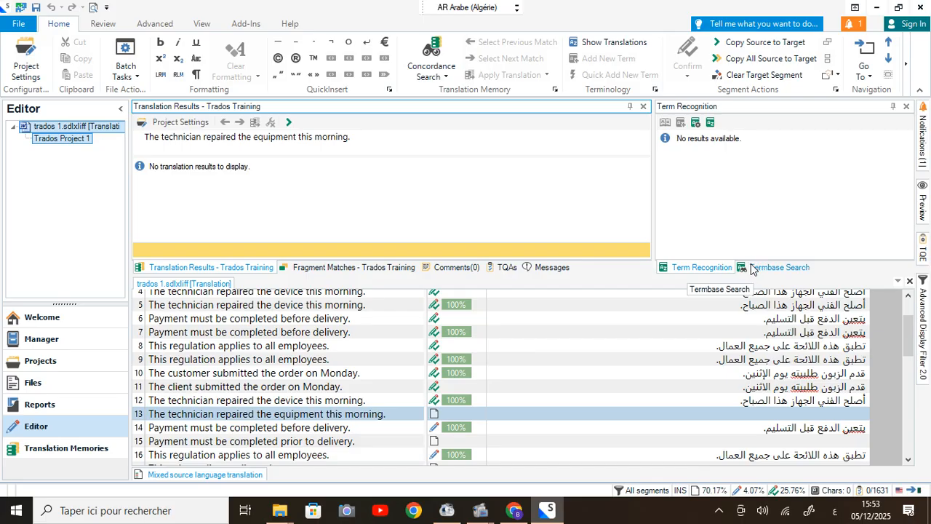
left_click(923, 336)
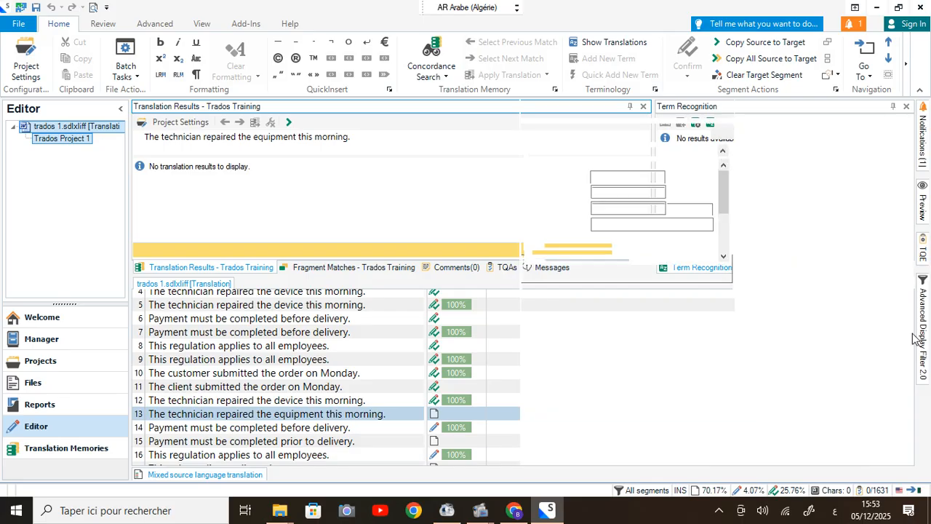
left_click(906, 107)
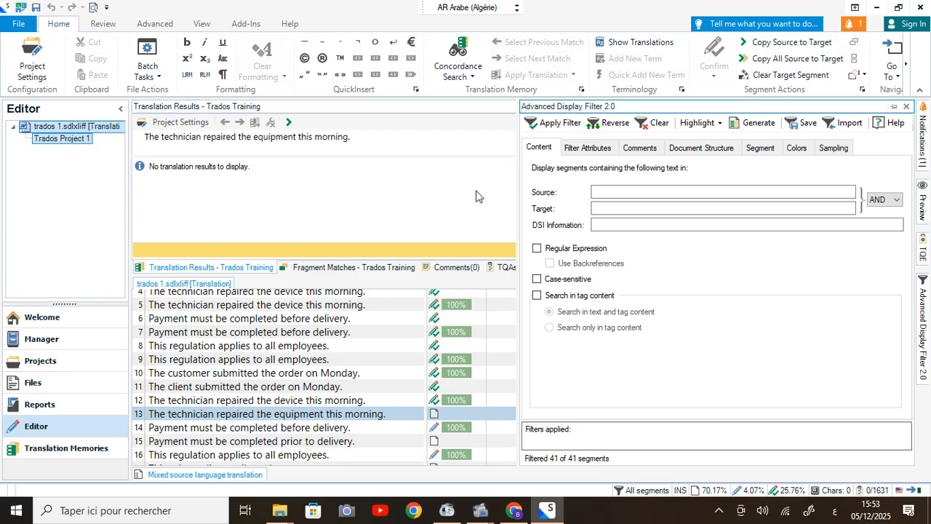
left_click(906, 108)
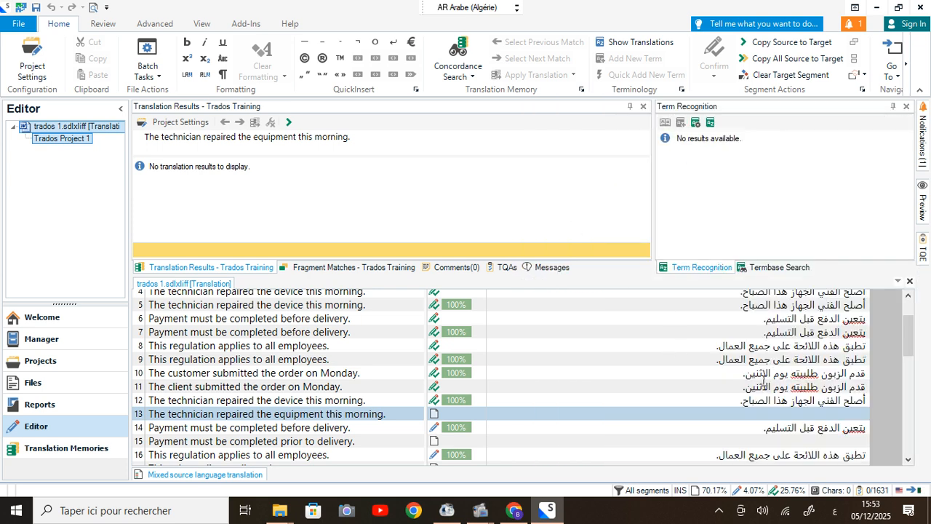
Translate segment 13 as "أصلح الفني العتاد هذا الصباح." and confirm it together with the pretranslated segment 14
left_click(669, 417)
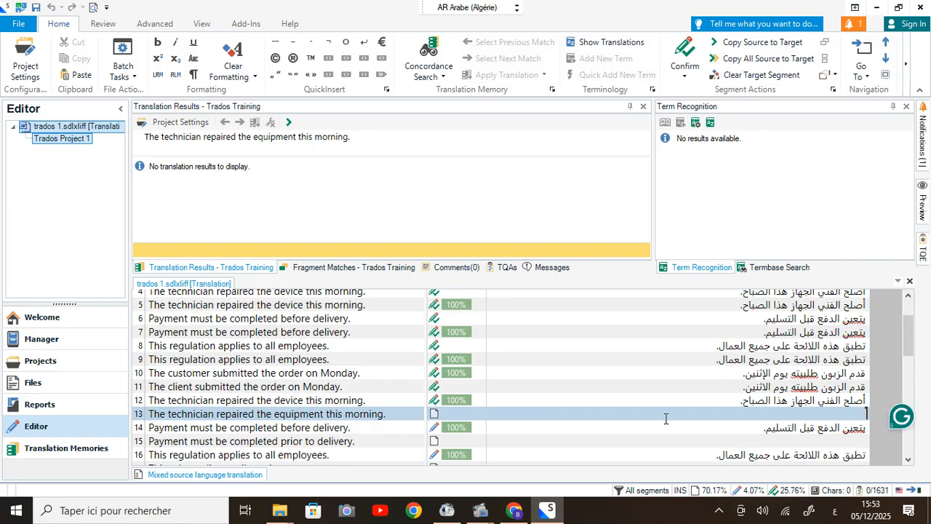
type("أصلح")
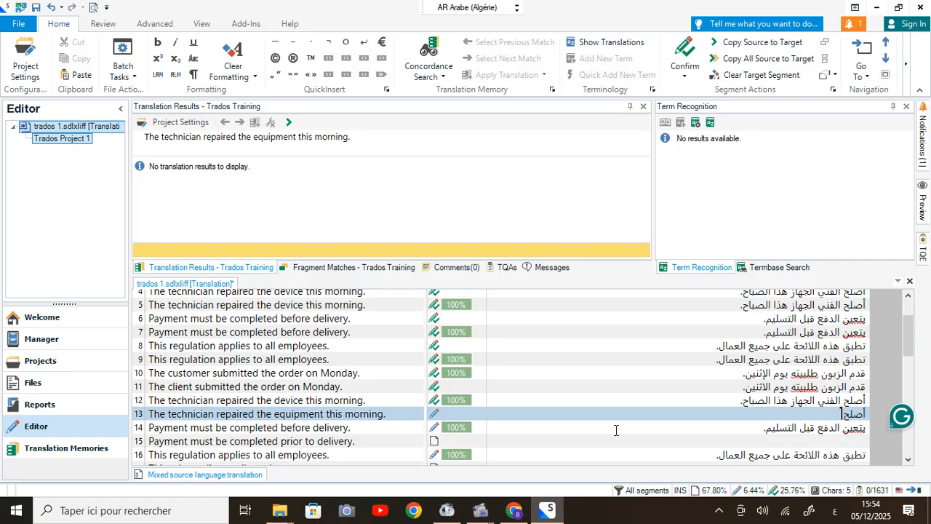
type("الفني ال")
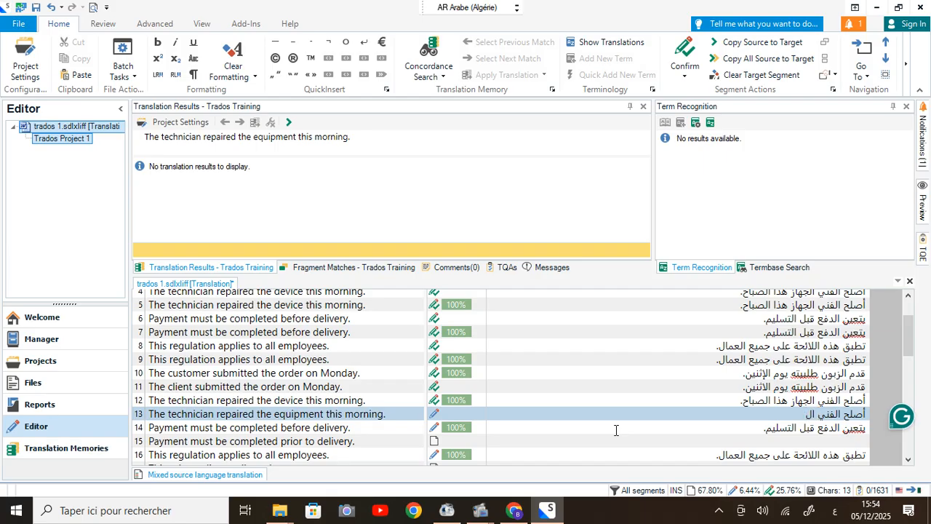
type("عتاد هذا الصبا")
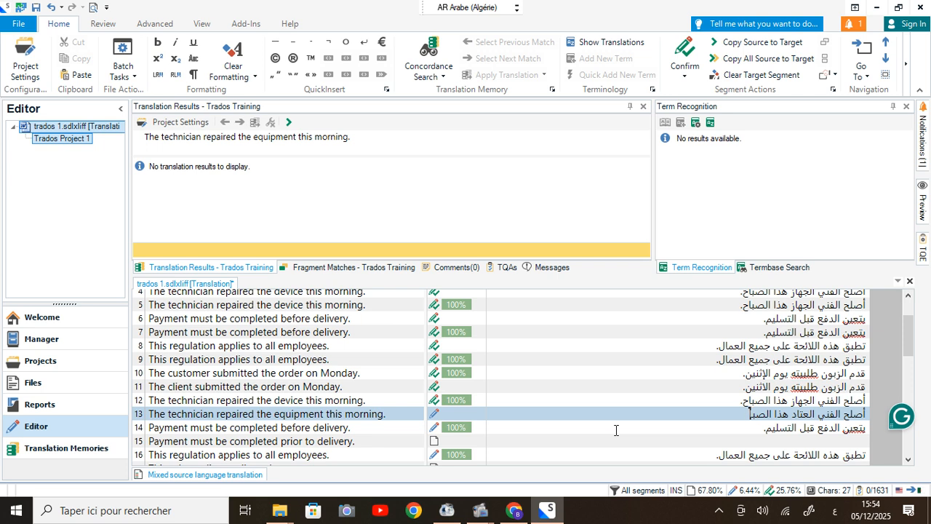
type("ح")
key("BackSpace")
type("ح.")
key("ctrl+Return")
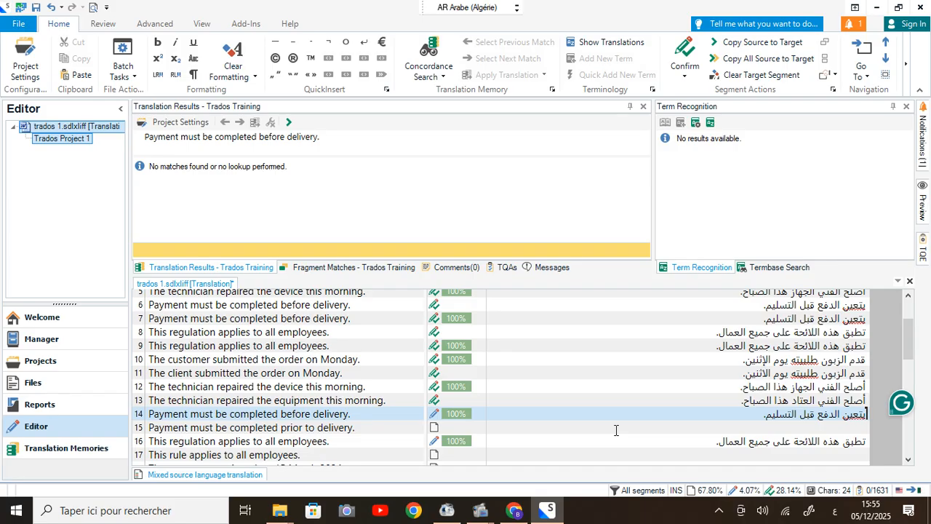
key("ctrl+Return")
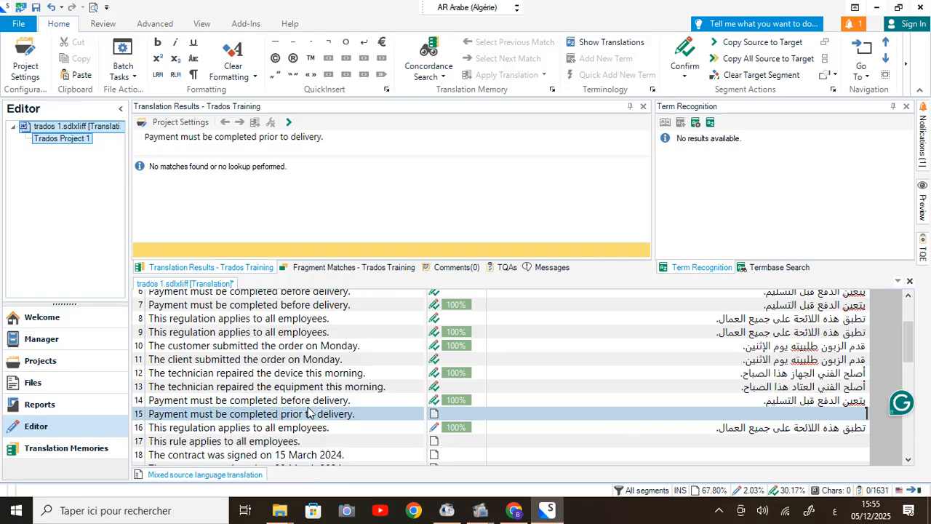
Translate segment 15 as "يتعين الدفع قبل التسليم." and confirm it together with the pretranslated segment 16
mouse_move(433, 415)
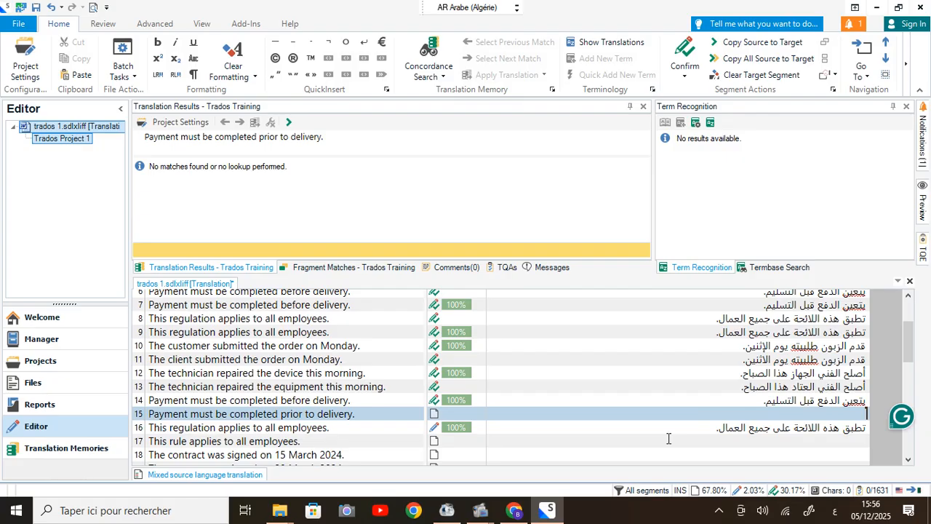
type("يتعين")
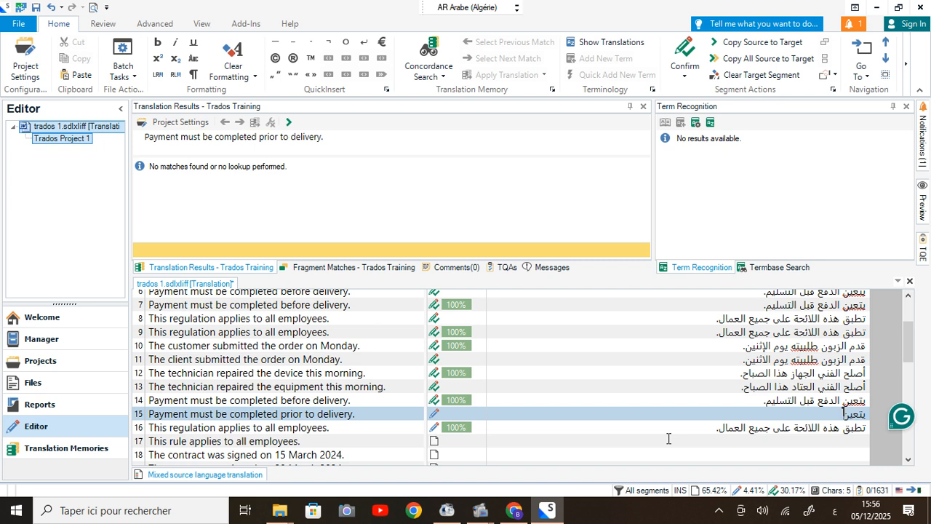
type(" الدفع قب")
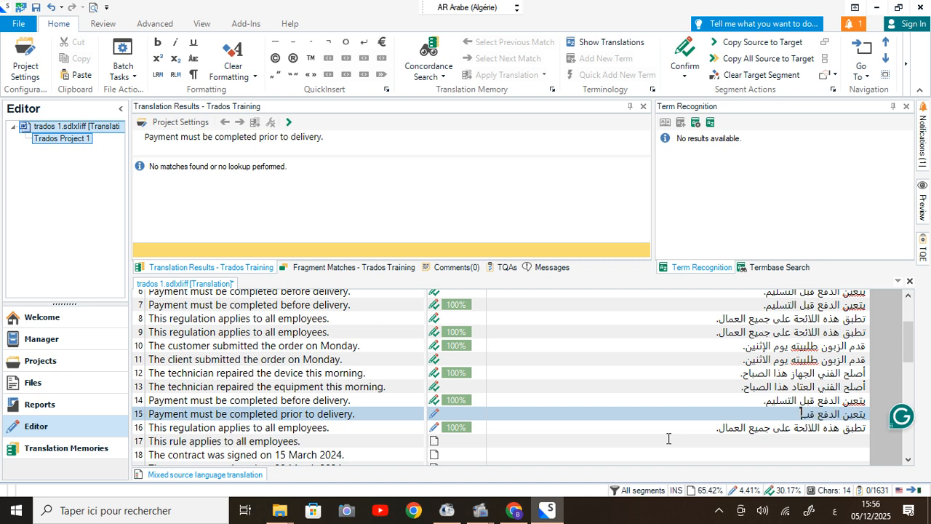
type("ل التسليم.")
key("ctrl+Return")
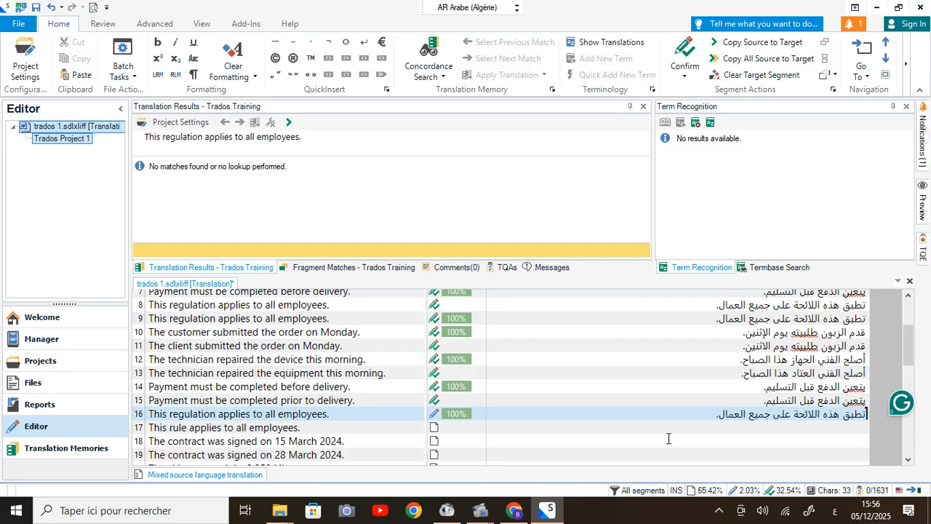
left_click(696, 415)
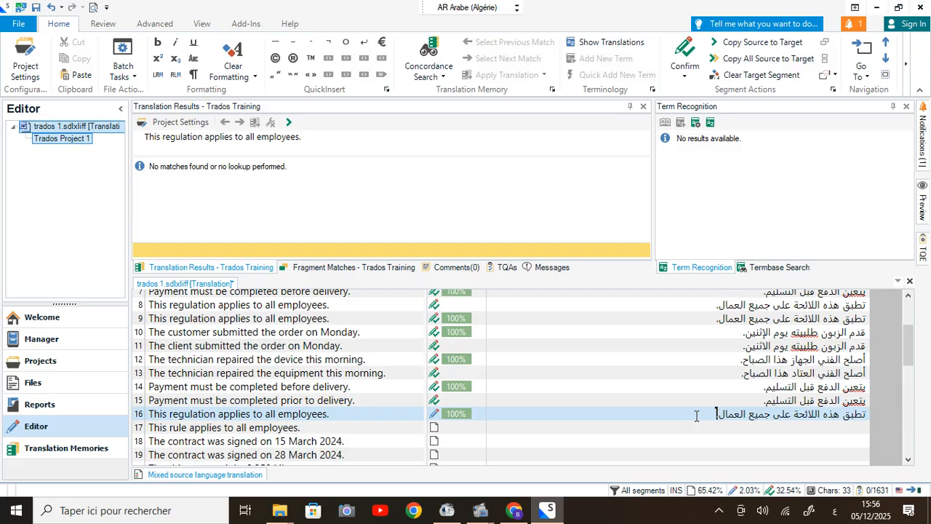
key("ctrl+Return")
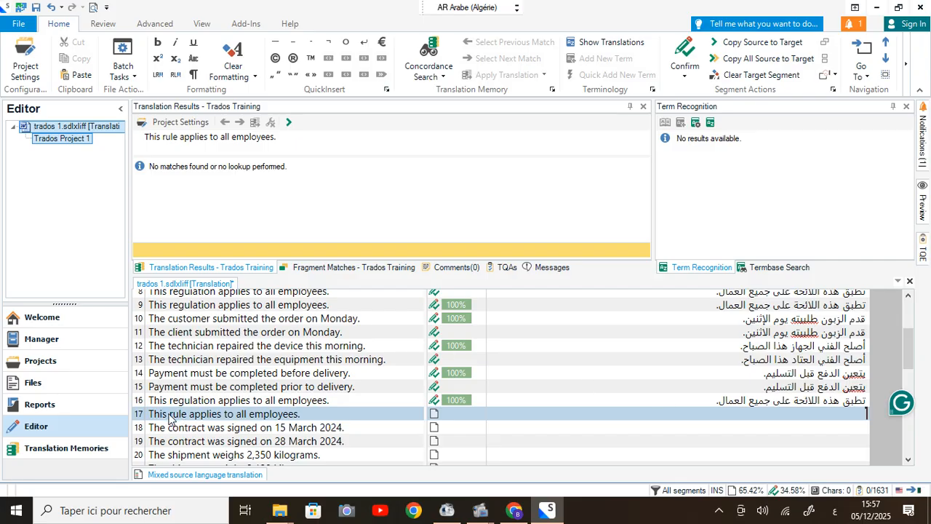
Enable updating of the Trados Training.sdltm translation memory in the project settings
left_click(171, 121)
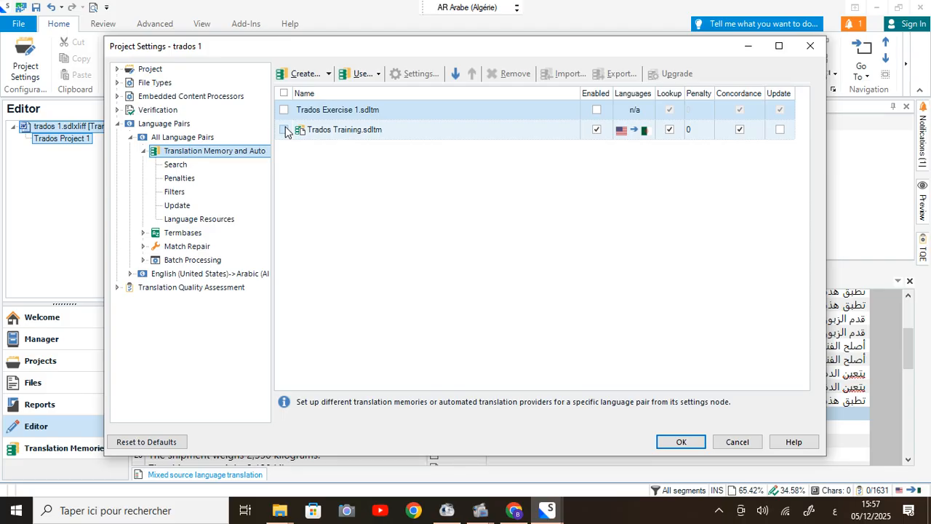
left_click(283, 130)
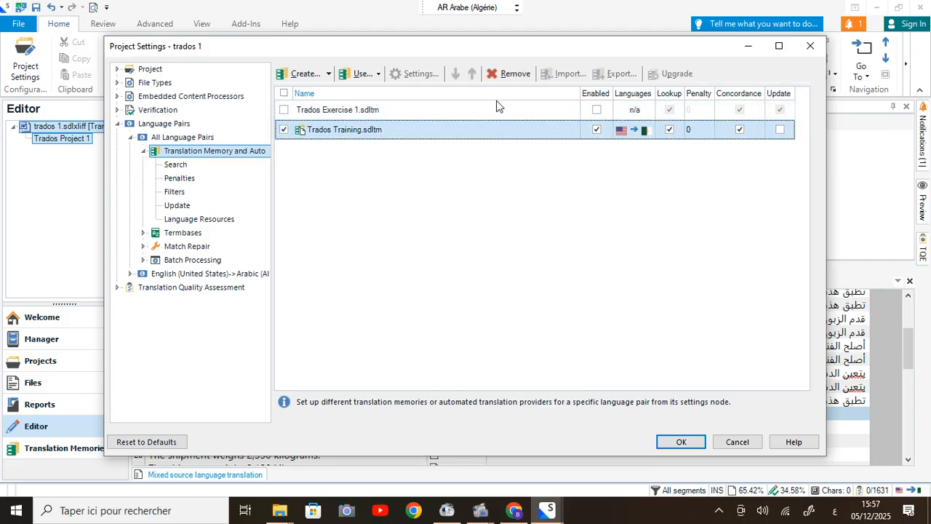
left_click(780, 129)
left_click(780, 129)
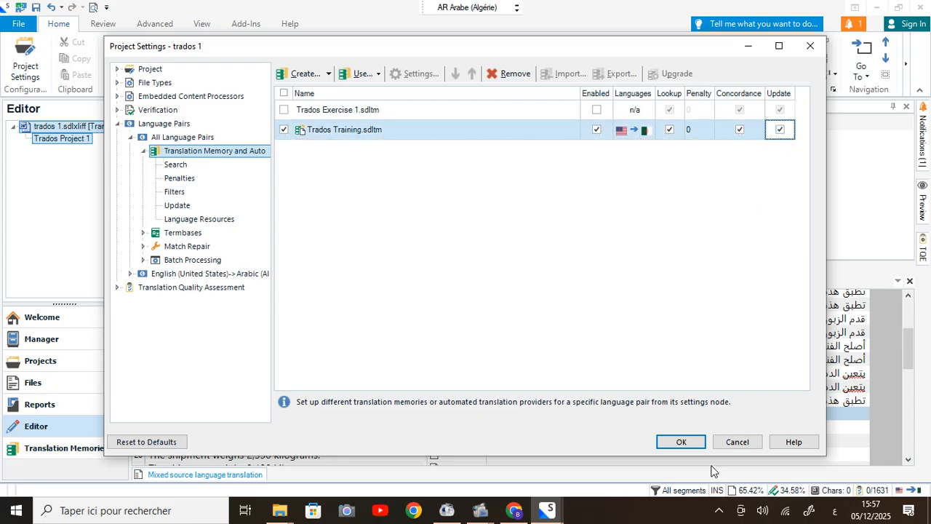
left_click(688, 442)
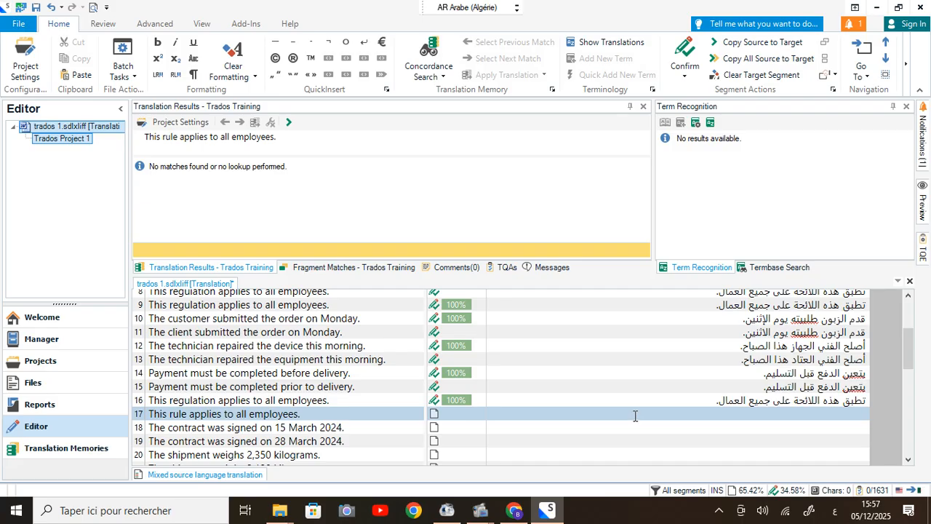
Translate segment 17 as "تنطبق هذه القاعدة على جميع العمال." and confirm it
left_click(593, 428)
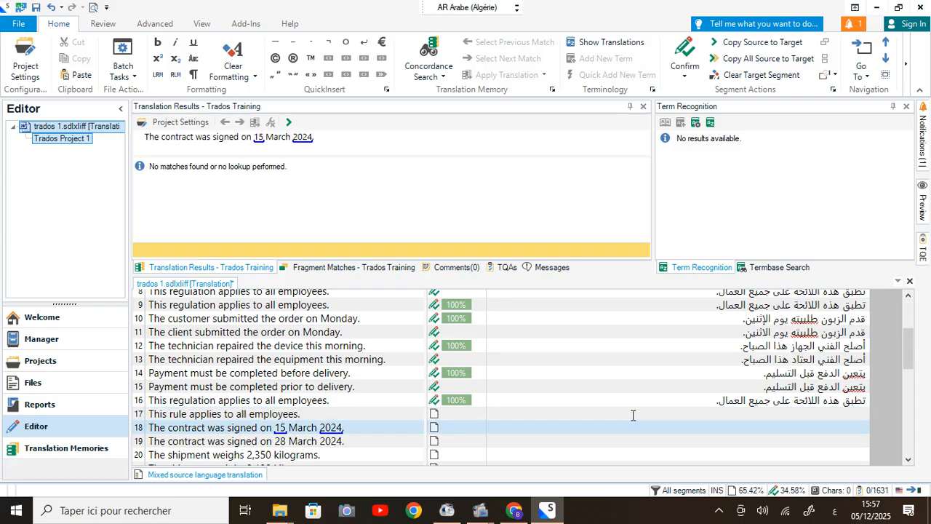
left_click(633, 414)
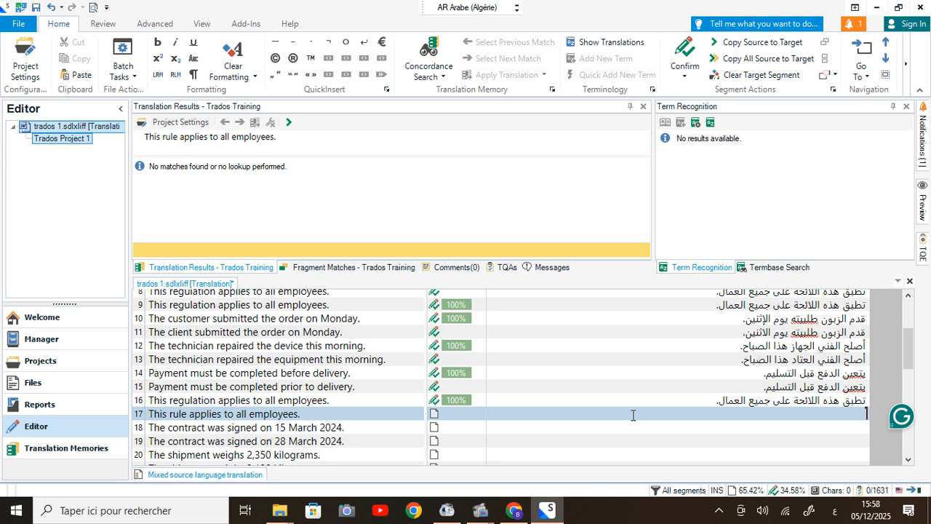
type("ك")
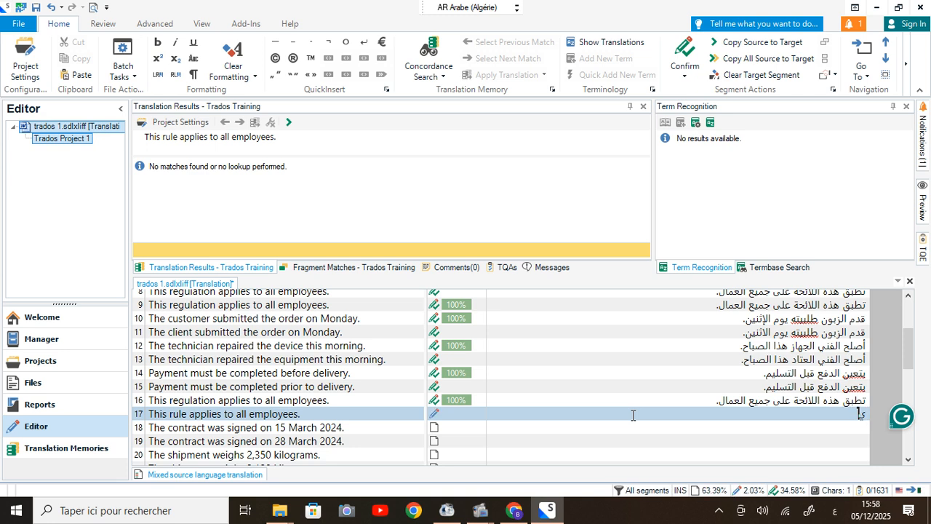
key("BackSpace")
type("تن")
key("BackSpace")
type("نك")
key("BackSpace")
type("طبق هذه ل")
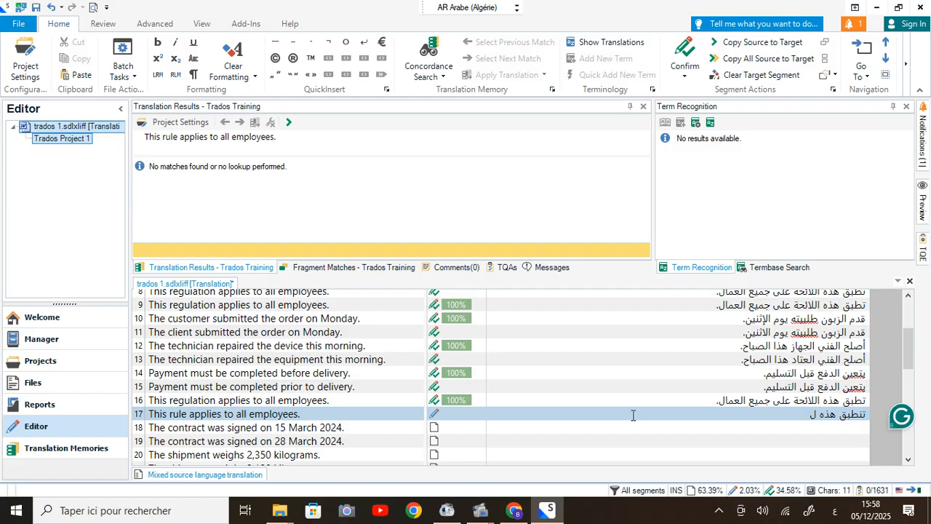
key("BackSpace")
type("الق")
key("BackSpace")
type("ق")
type("غ")
key("BackSpace")
type("ع")
key("BackSpace")
type("عدة على جميع العمال")
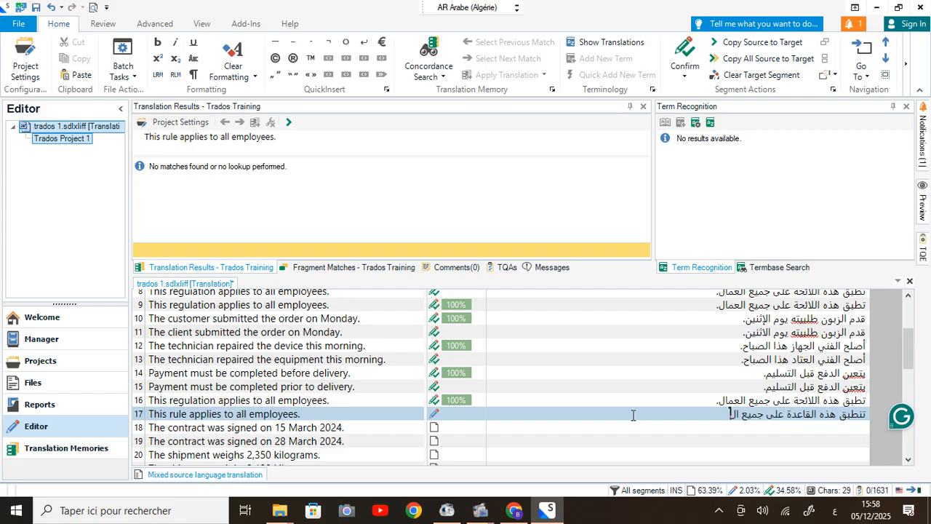
type(".")
key("ctrl+Return")
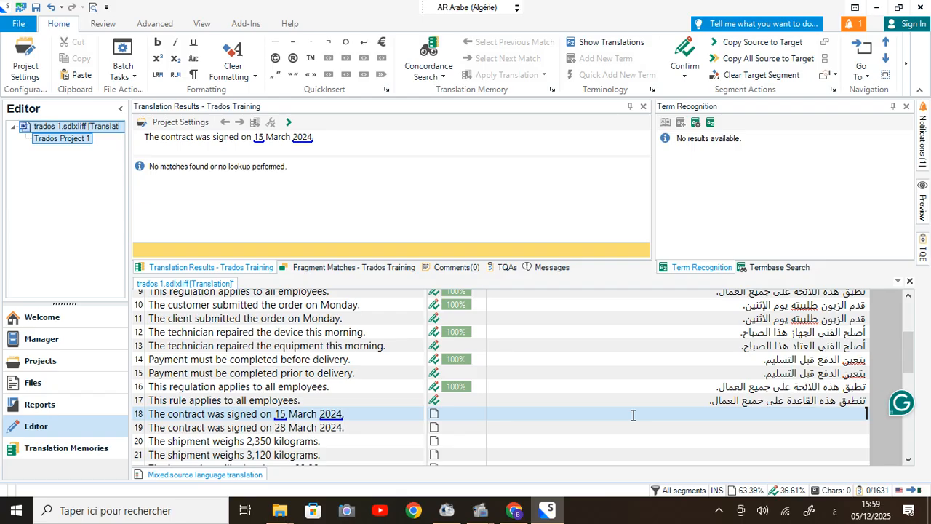
Begin segment 18's translation with the text "أمضي العقد بتاريخ"
type("أم")
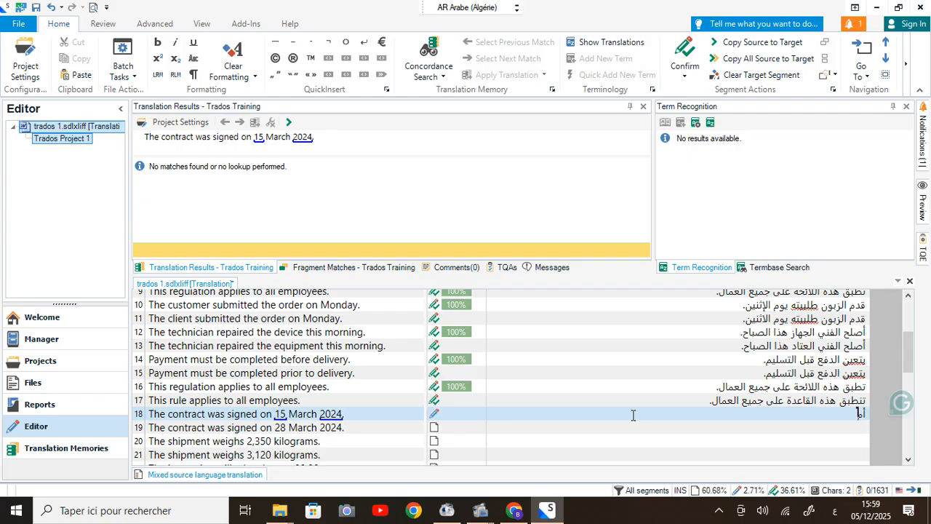
type("ضي ")
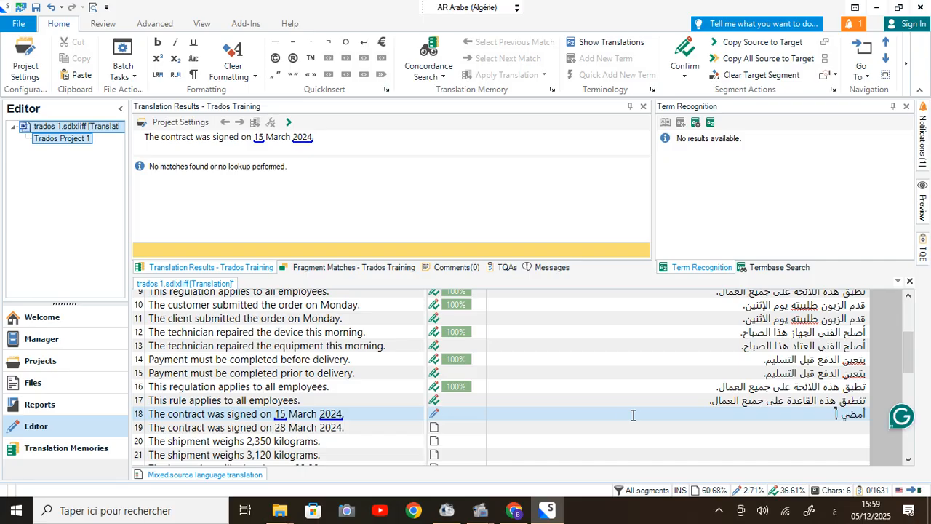
type("العقد في")
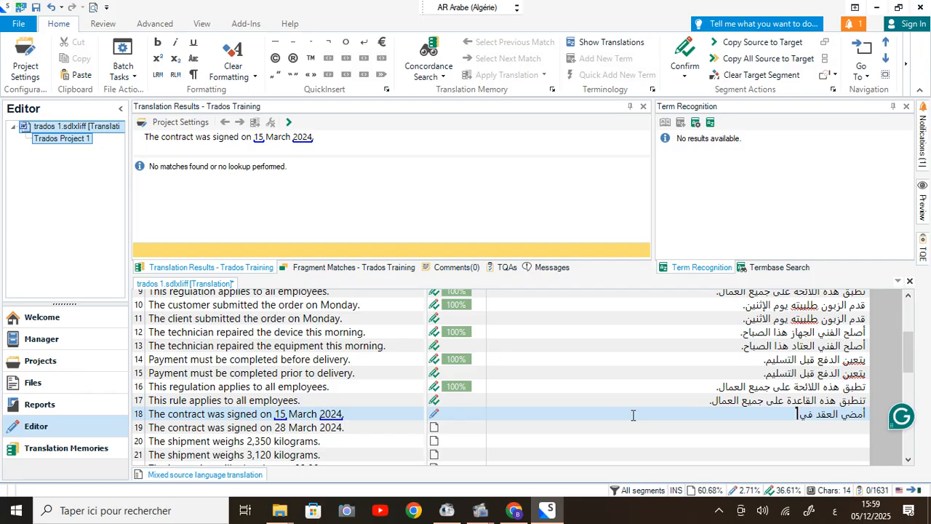
key("BackSpace")
key("BackSpace")
key("BackSpace")
type("بتاريخ")
type("__________")
key("BackSpace")
key("BackSpace")
key("BackSpace")
key("BackSpace")
key("BackSpace")
key("BackSpace")
key("BackSpace")
key("BackSpace")
key("BackSpace")
key("BackSpace")
Insert the source's recognized number 15 as the day after "بتاريخ" in segment 18's translation
left_click_drag(277, 413, 344, 421)
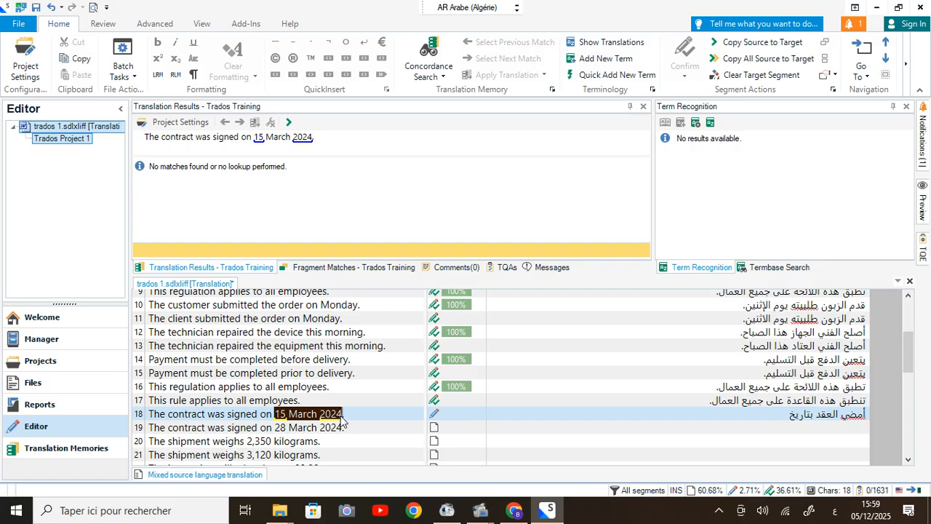
key("ctrl+comma")
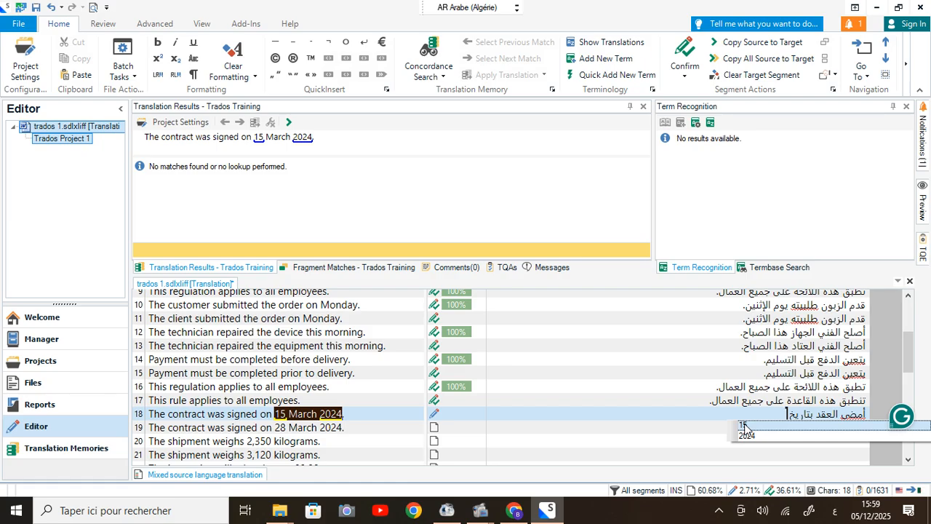
left_click(795, 426)
key("Down")
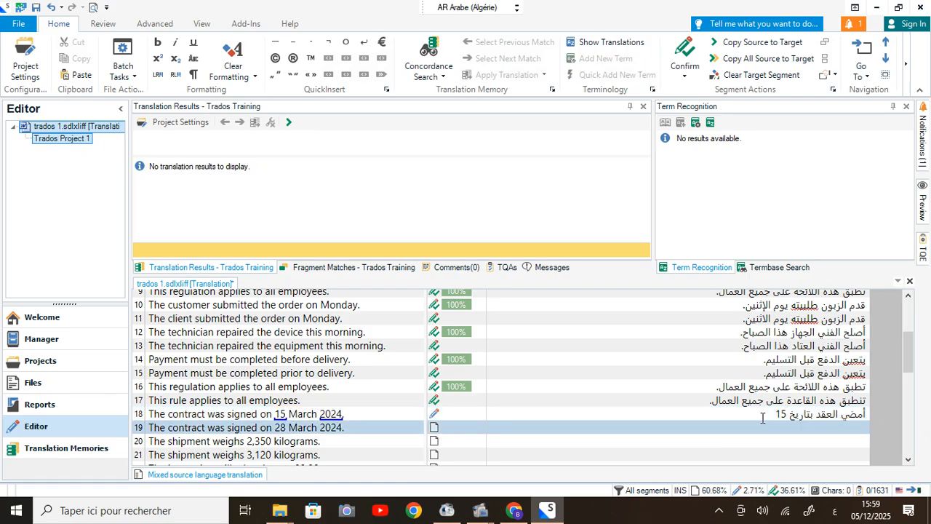
Complete segment 18's translation with the month "مارس" and the source's recognized number 2024, and confirm it
left_click(769, 414)
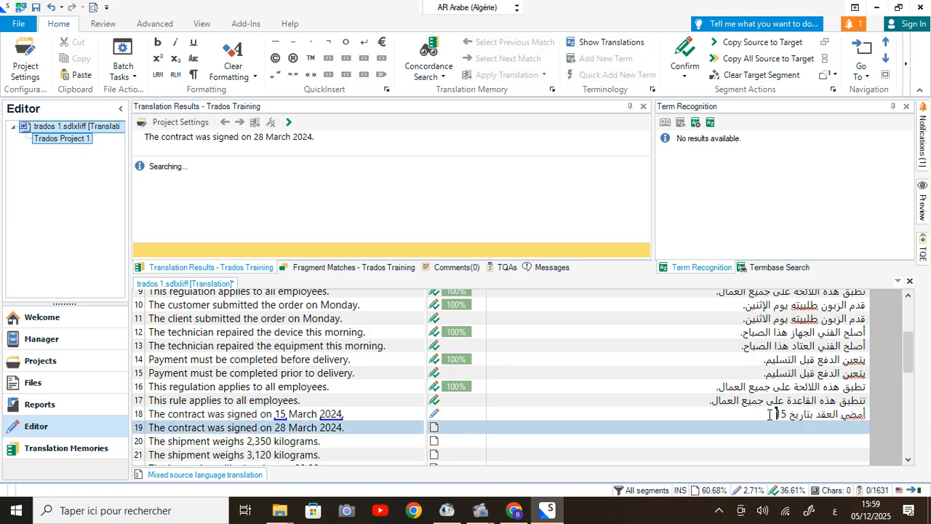
type("م")
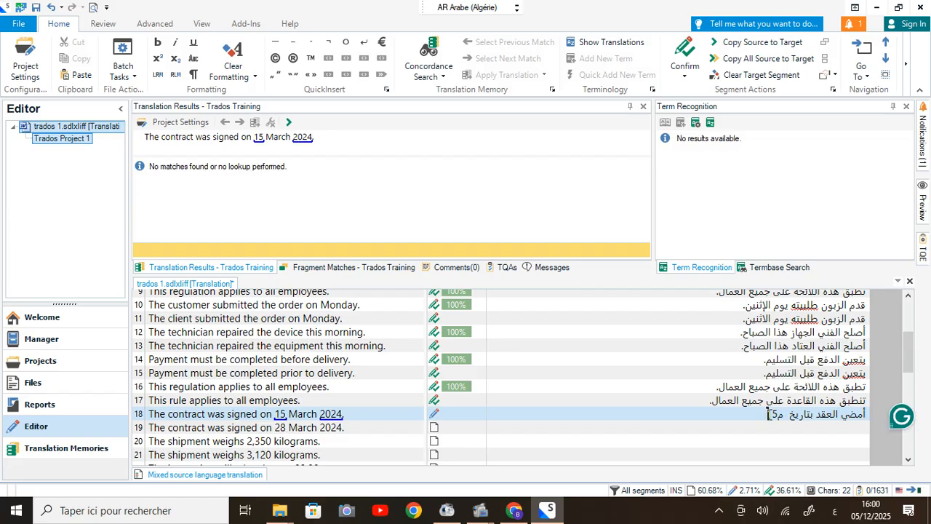
key("BackSpace")
key("BackSpace")
key("BackSpace")
type("مارس")
key("ctrl+alt+Down")
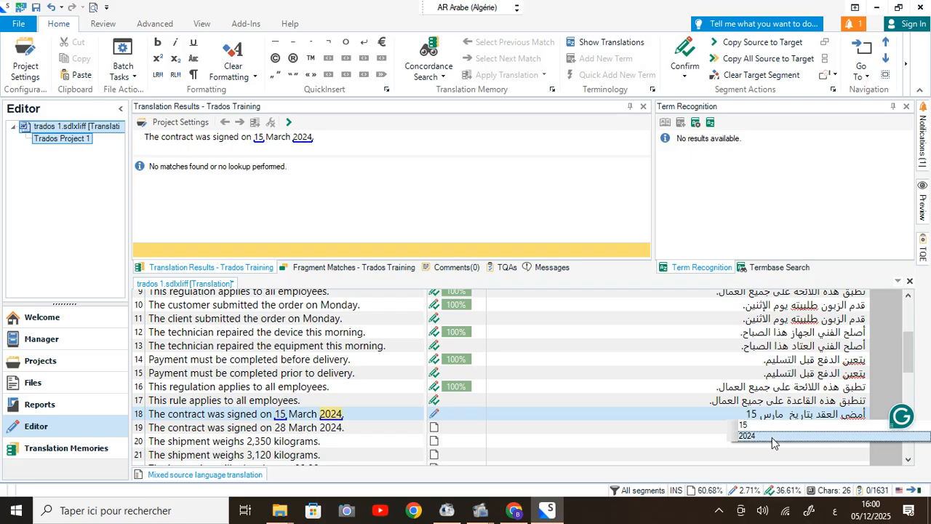
left_click(771, 437)
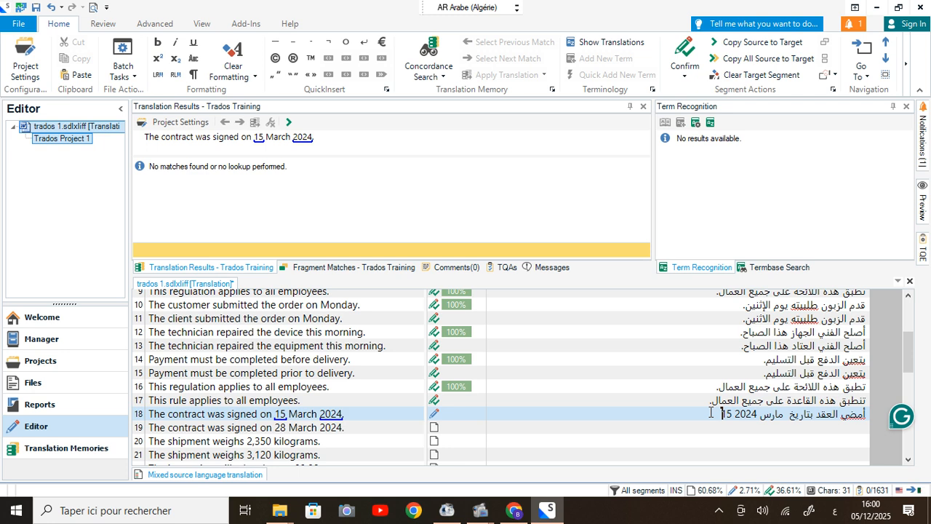
key("ctrl+Return")
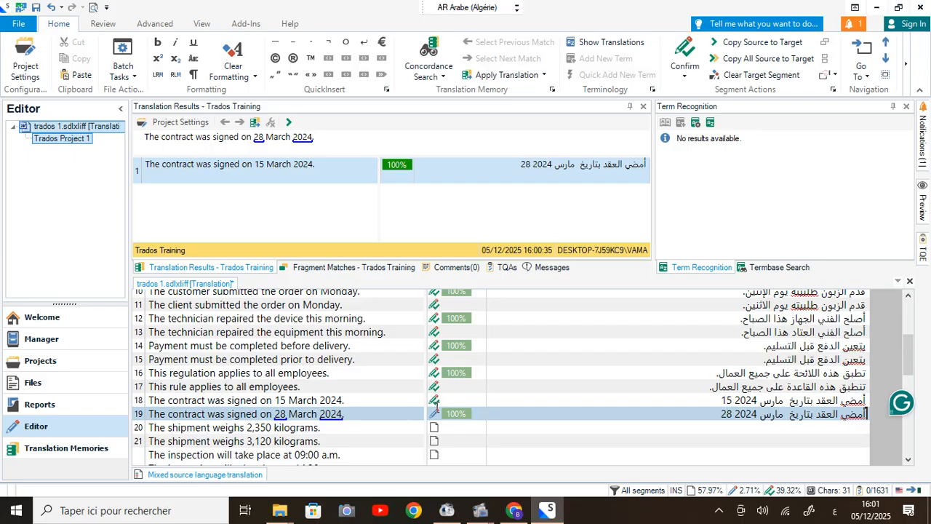
Check the day number 28 in segment 19's translation memory match and confirm the segment
left_click(707, 418)
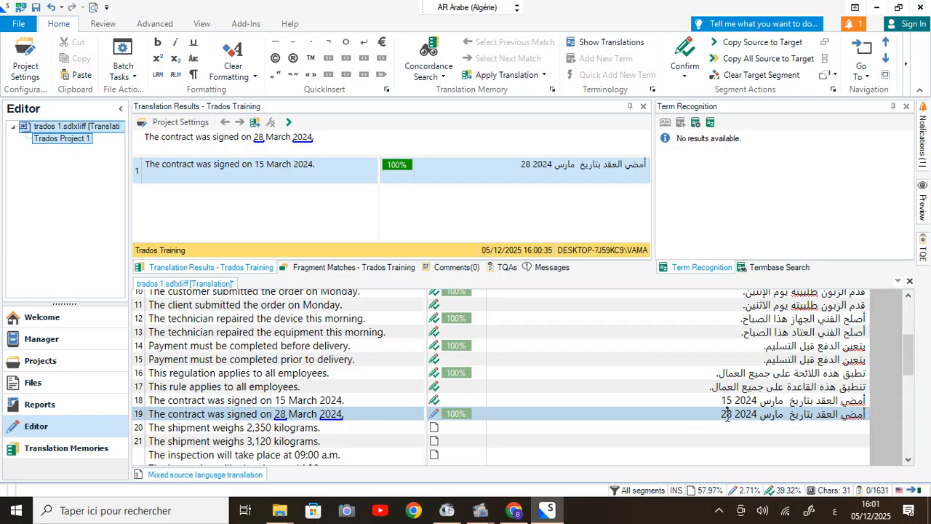
double_click(726, 414)
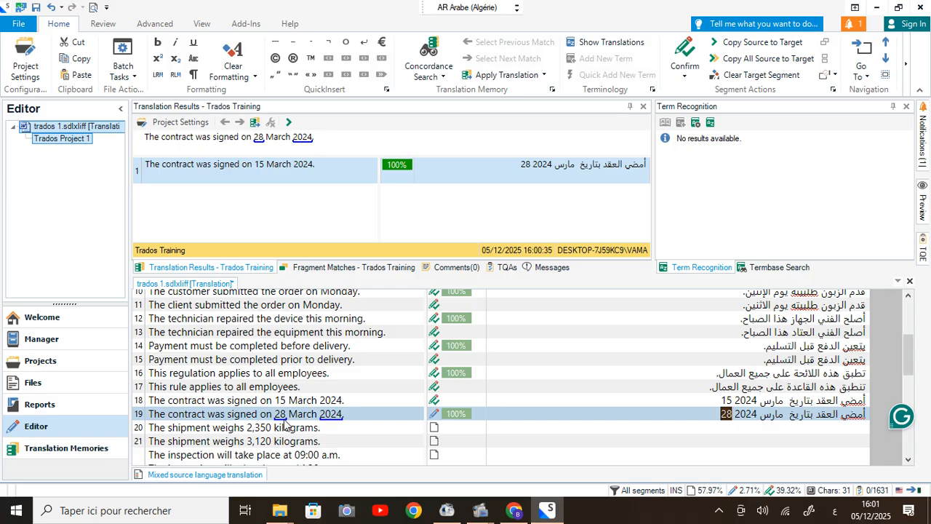
left_click(609, 414)
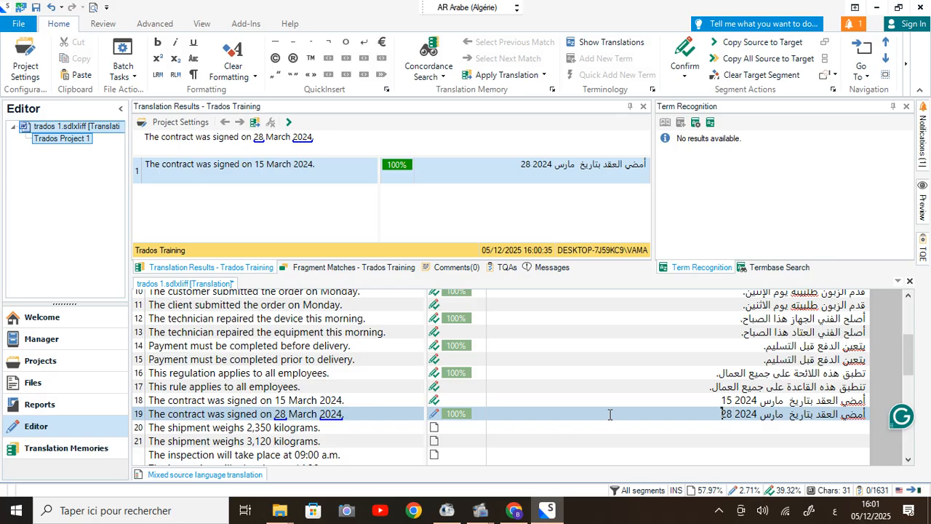
key("ctrl+Return")
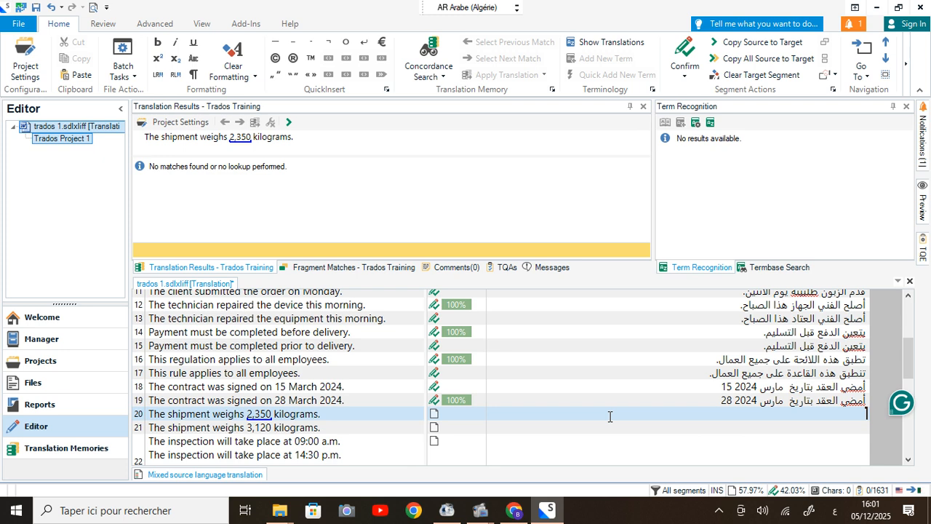
Begin segment 20's translation with "بلغ وزن الحمولة" followed by the source's recognized number 2,350
type("بلغ")
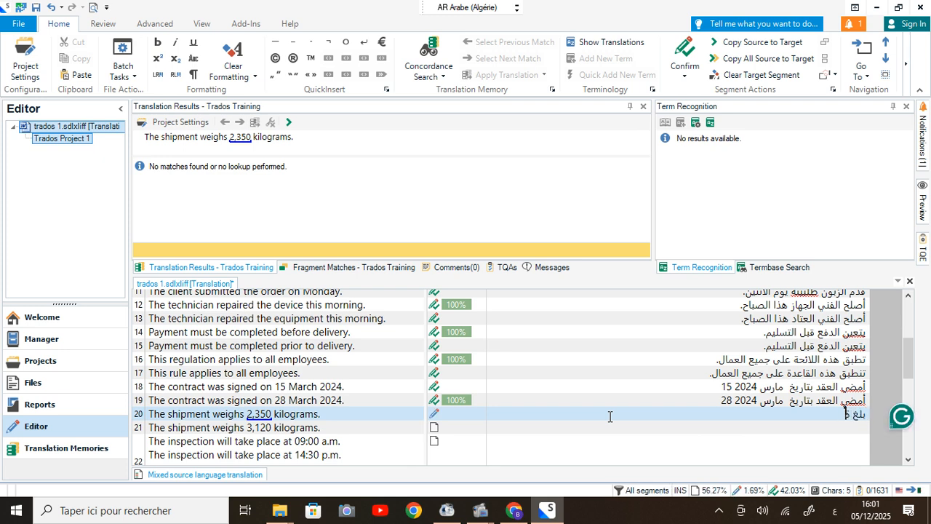
type(" وزن الحم")
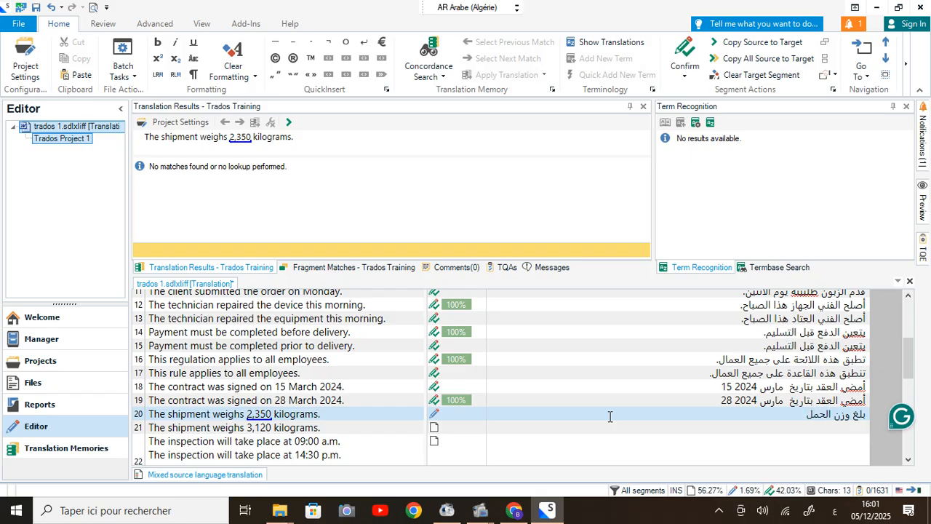
type("ولة")
key("ctrl+comma")
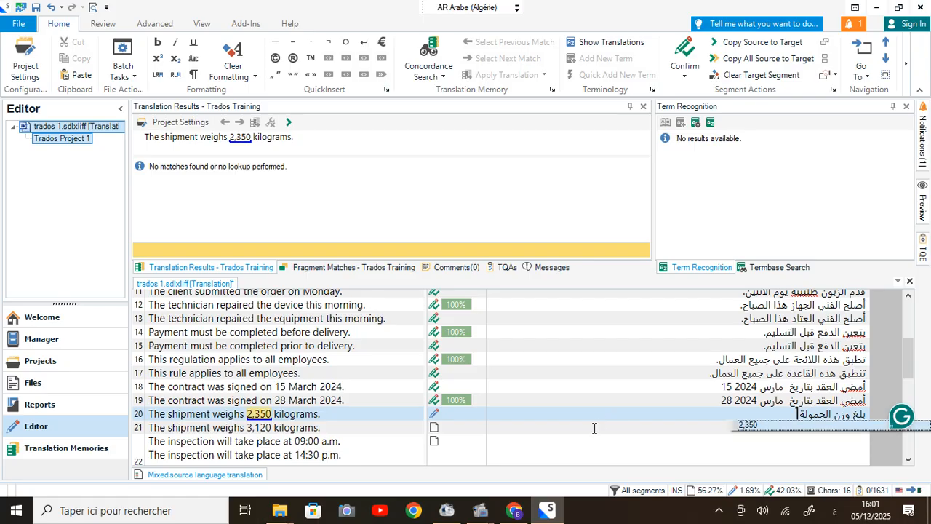
left_click(753, 428)
left_click(750, 428)
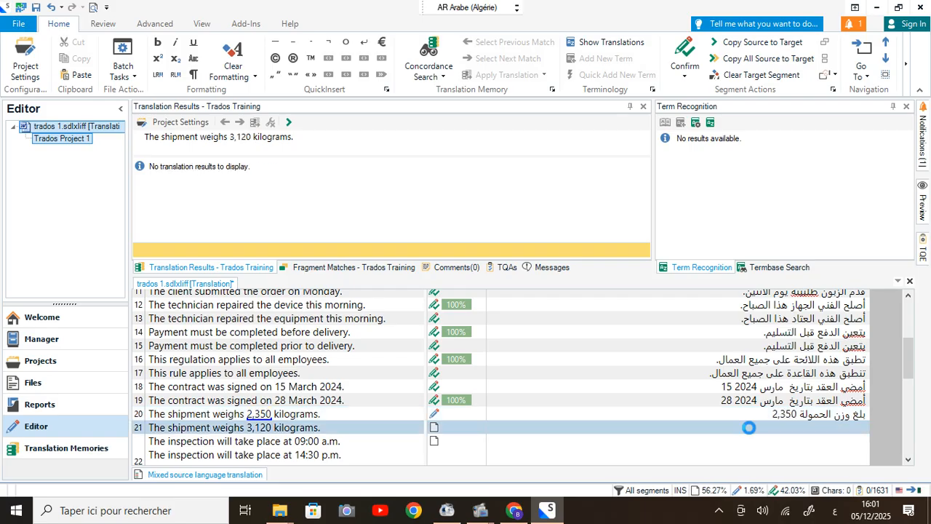
left_click(752, 416)
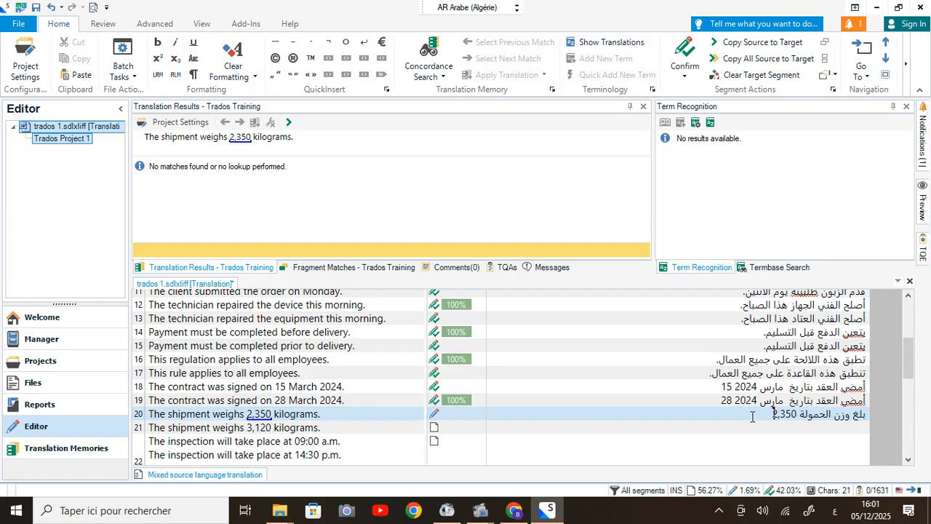
Add the unit "كلغ" to segment 20's translation in Arabic and confirm the segment
key("alt+shift")
key("alt+shift")
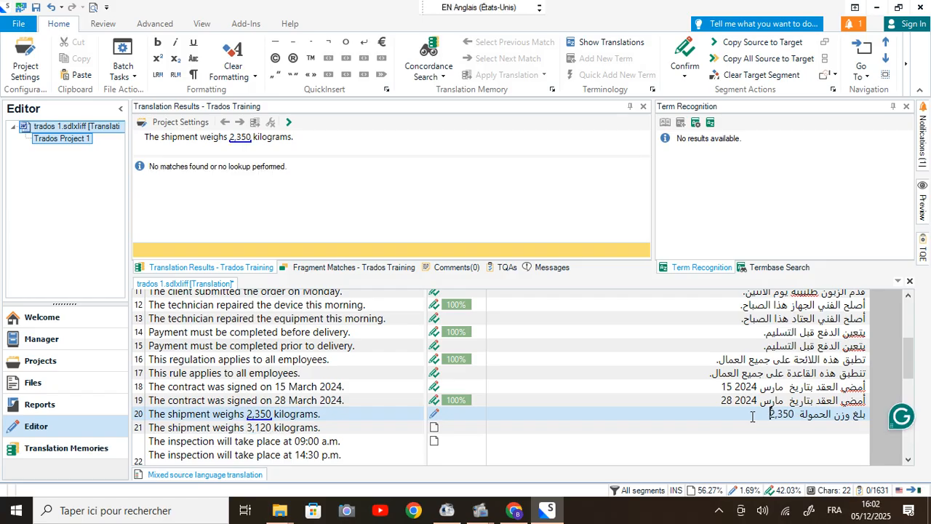
key("BackSpace")
key("alt+shift")
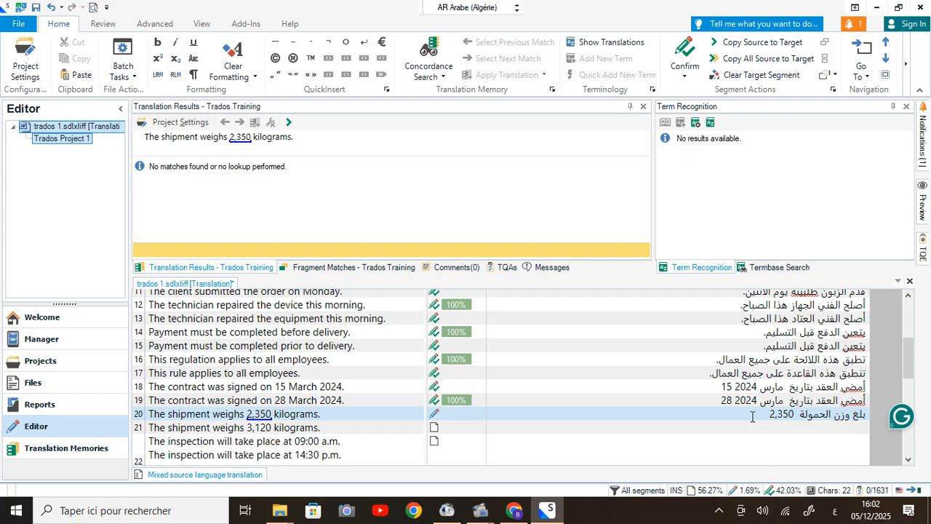
type("ك")
key("BackSpace")
type("كلغ")
key("ctrl+Return")
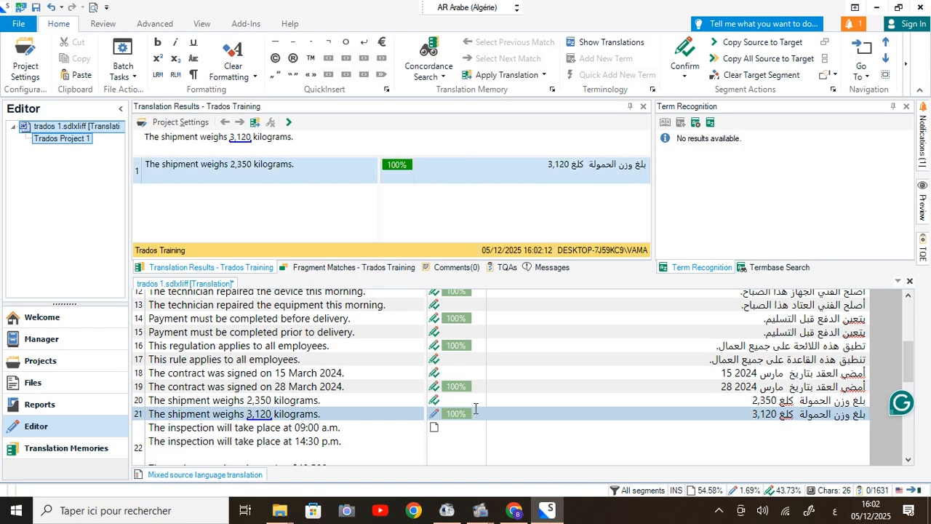
Change the opening verb of segment 20's translation to "يبلغ"
mouse_move(470, 411)
left_click(548, 411)
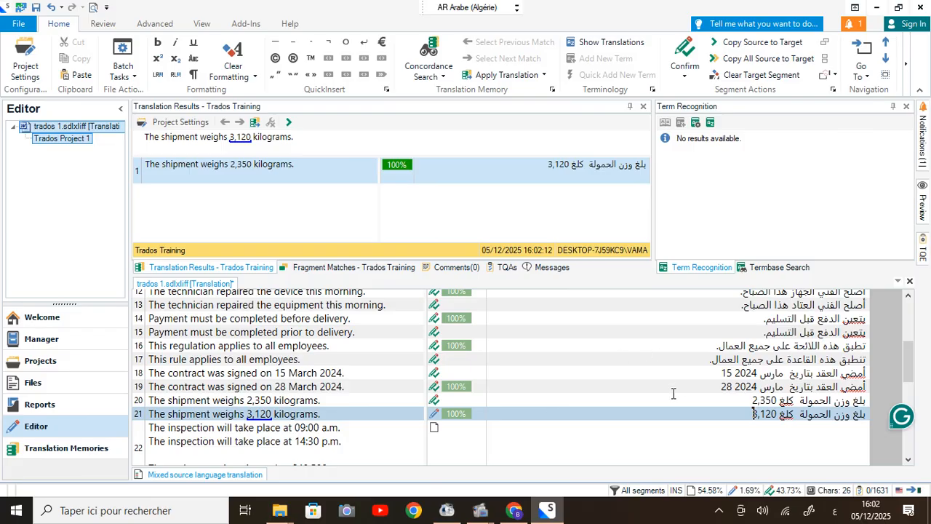
double_click(858, 399)
left_click_drag(860, 400, 833, 399)
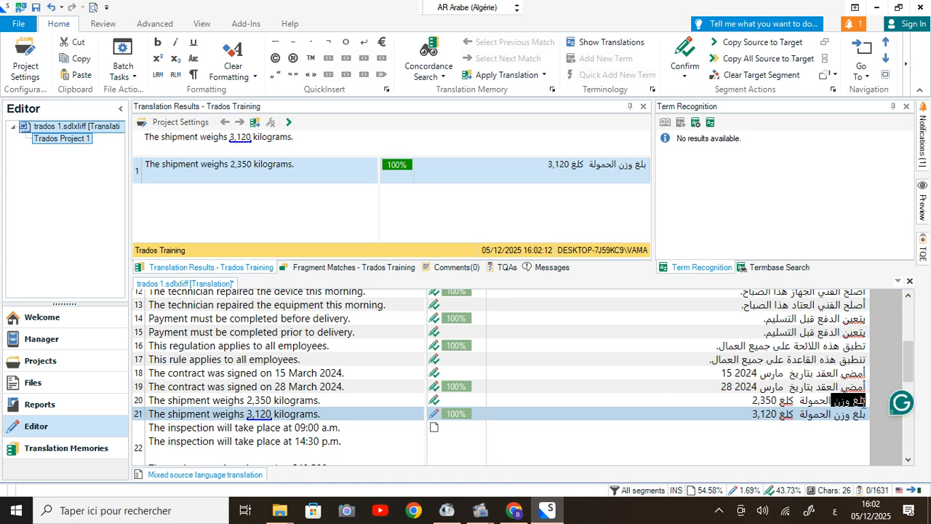
left_click(863, 396)
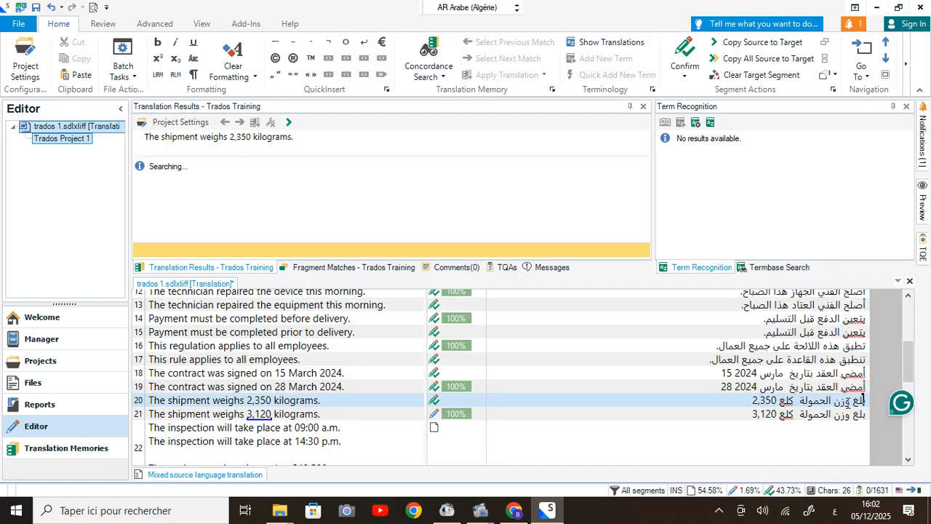
key("BackSpace")
type("ب")
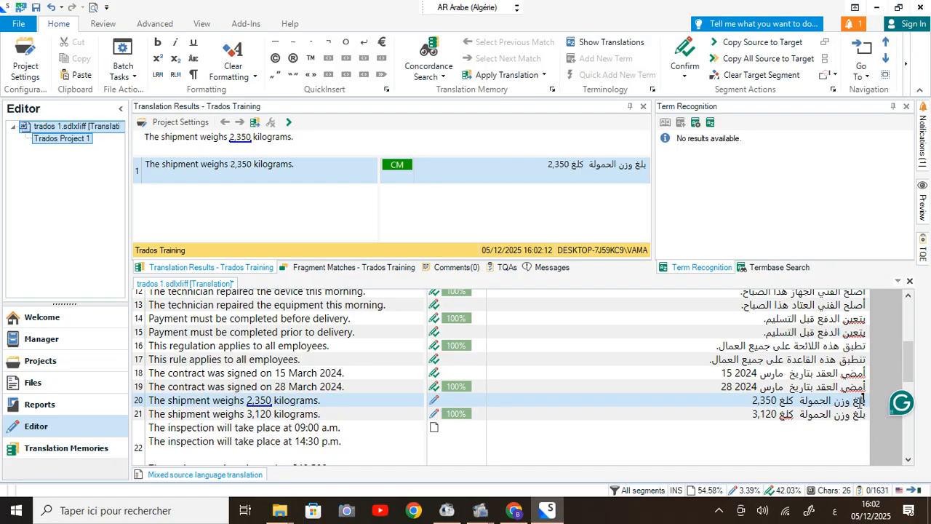
type("ي")
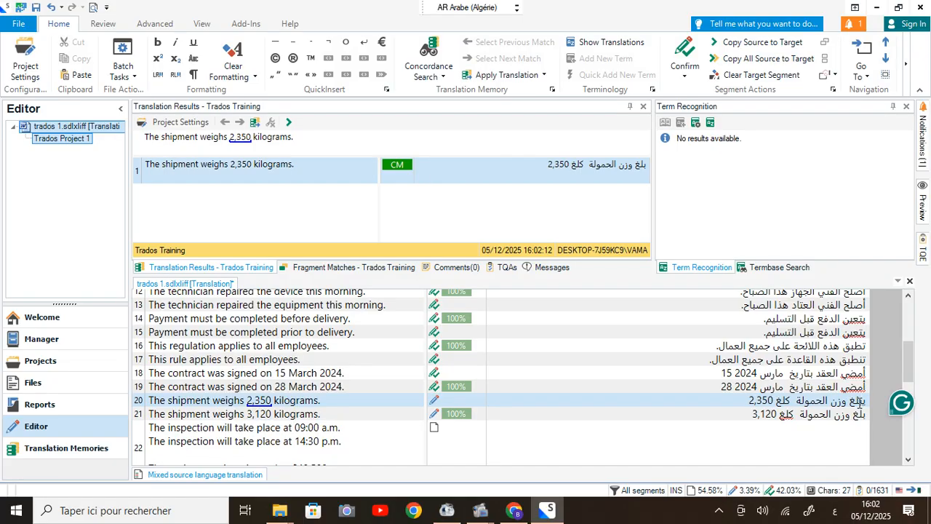
key("BackSpace")
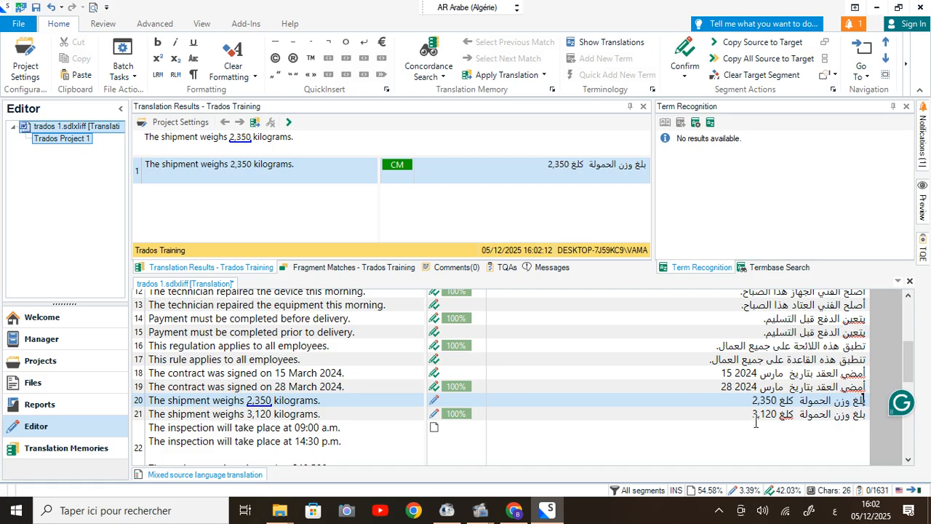
type("ي")
key("BackSpace")
type("ي")
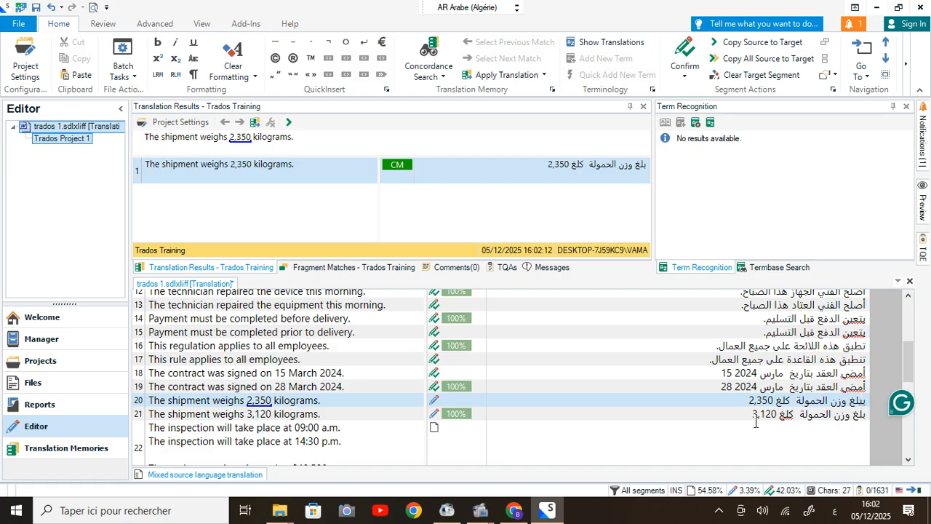
key("BackSpace")
type("ي")
Add a full stop to the end of segment 20's translation, and confirm segments 20 and 21
left_click(719, 405)
type(".")
key("ctrl+Return")
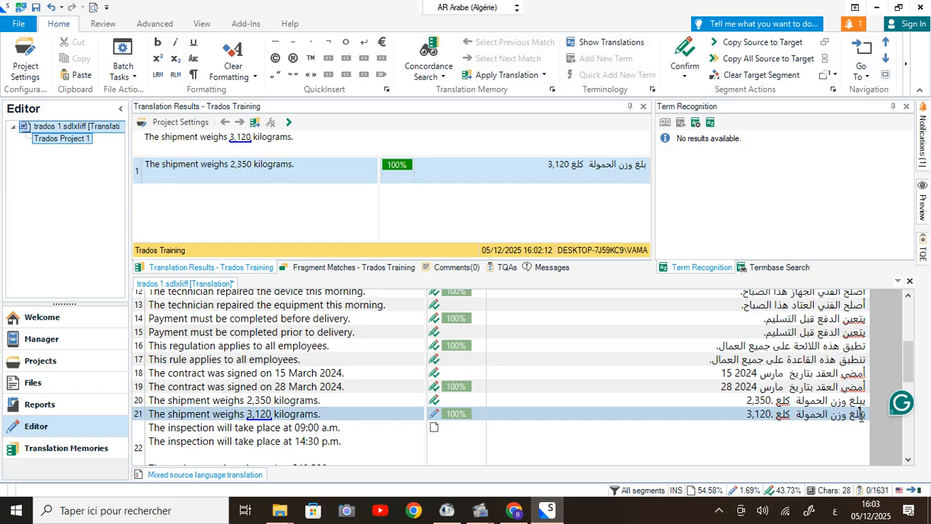
left_click(747, 413)
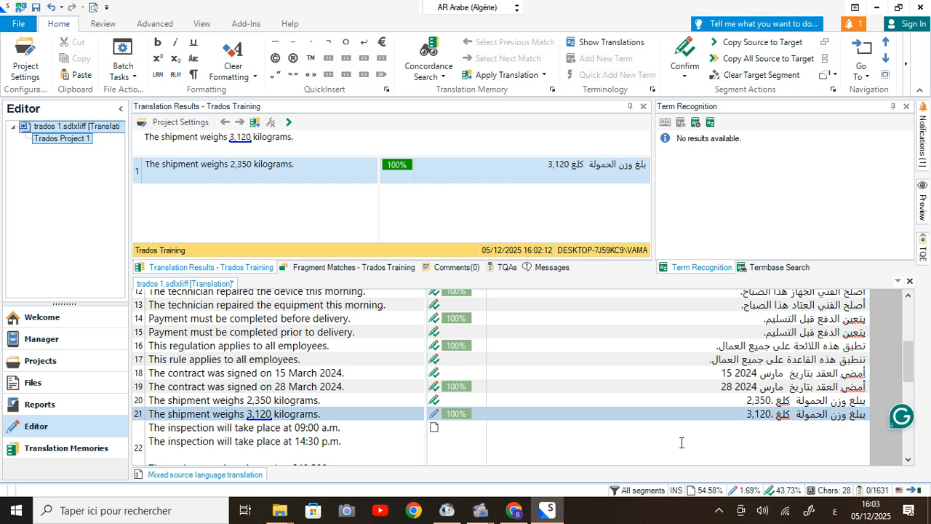
key("ctrl+Return")
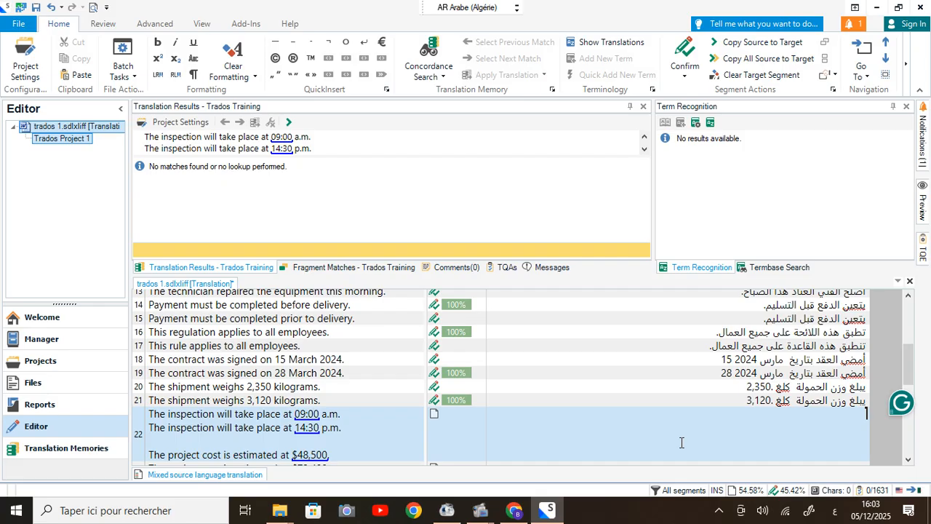
Split segment 22 after "09:00 a.m." and after "14:30 p.m." so each source sentence is a separate segment
scroll(911, 365, "down", 1)
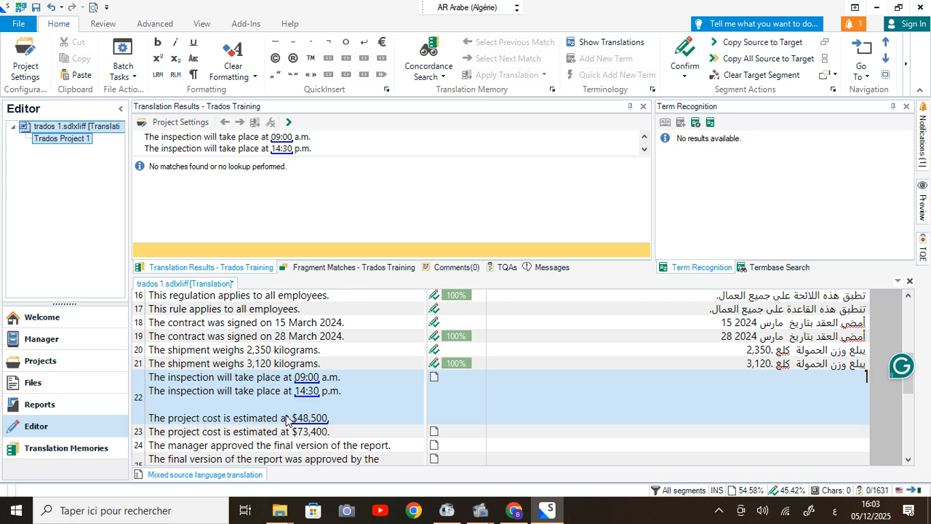
left_click(341, 377)
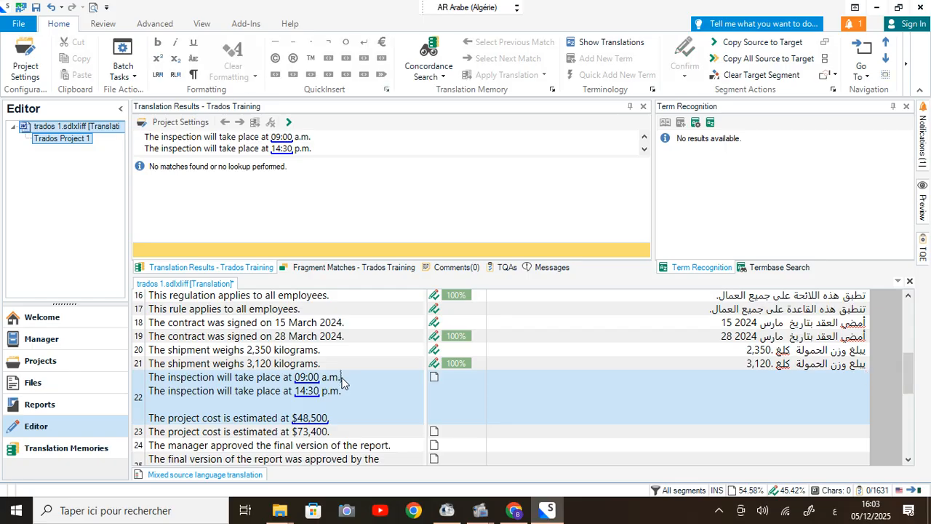
left_click(823, 60)
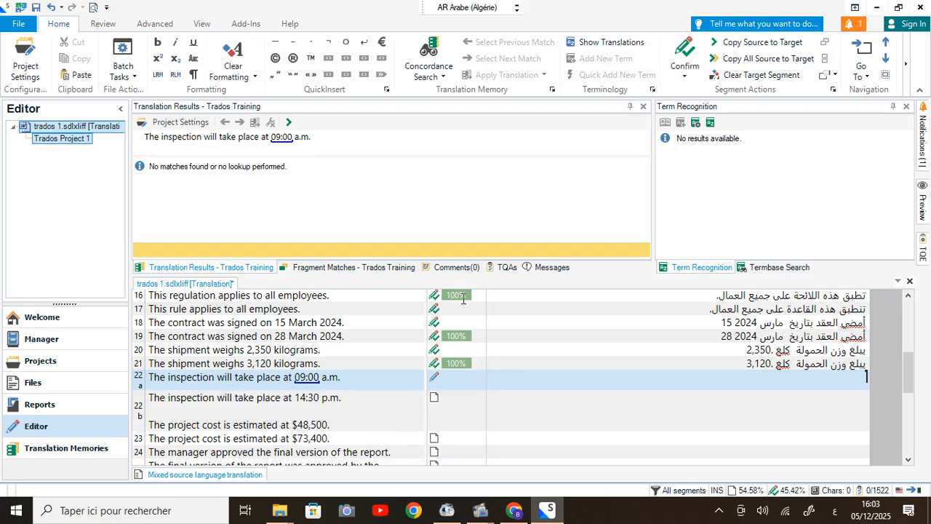
left_click(346, 401)
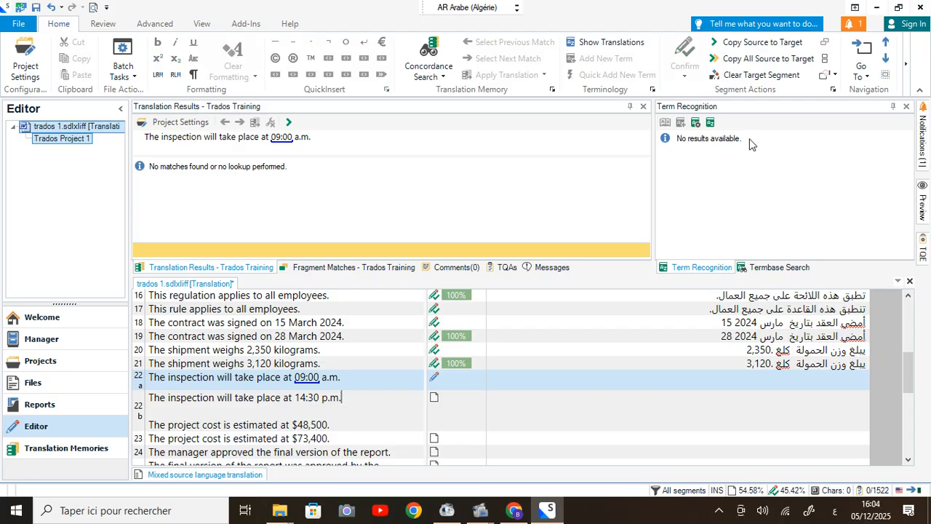
left_click(826, 60)
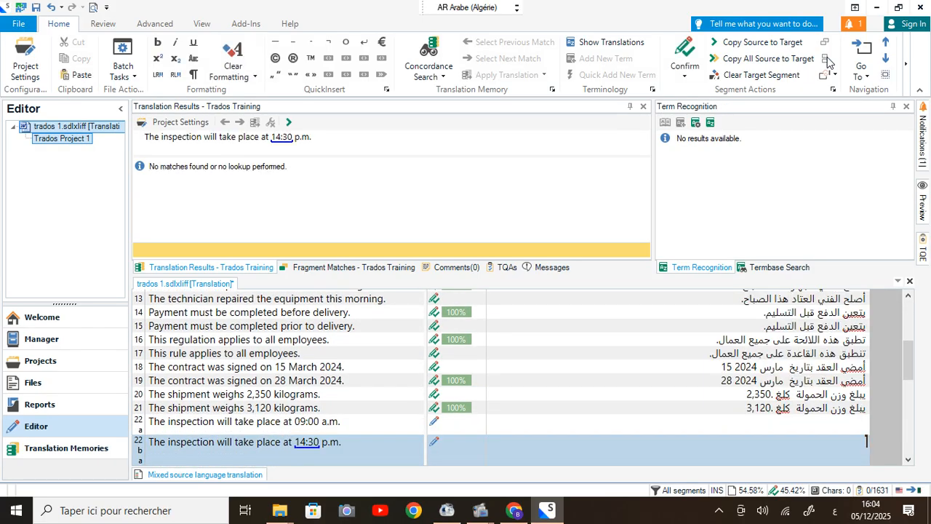
Begin segment 22a's Arabic translation with "سيجري التفتيش على الساعة"
mouse_move(909, 372)
left_mouse_down()
mouse_move(914, 406)
mouse_move(918, 381)
left_mouse_up()
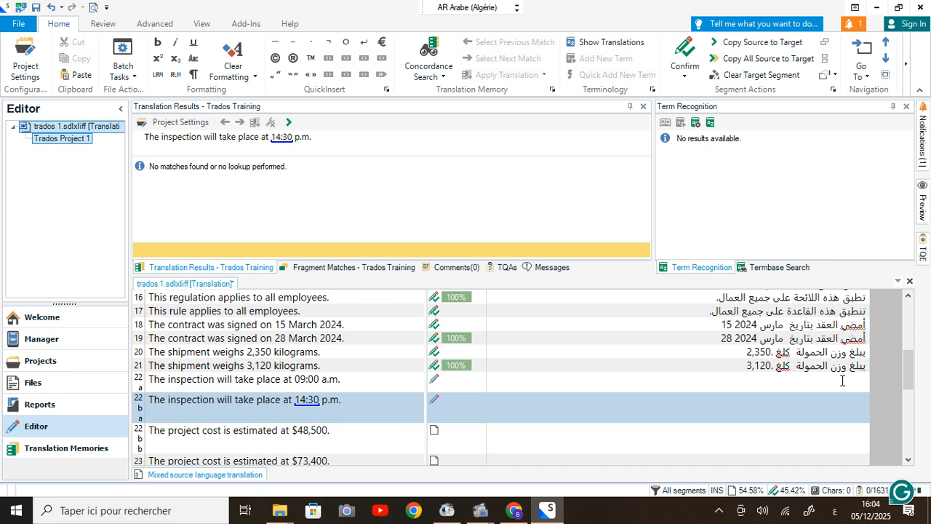
left_click(842, 380)
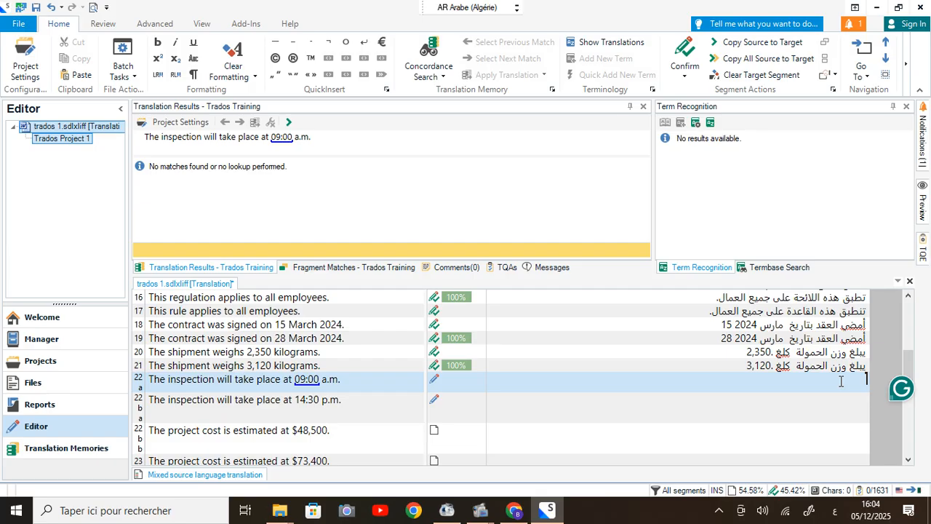
type("سيجري التف")
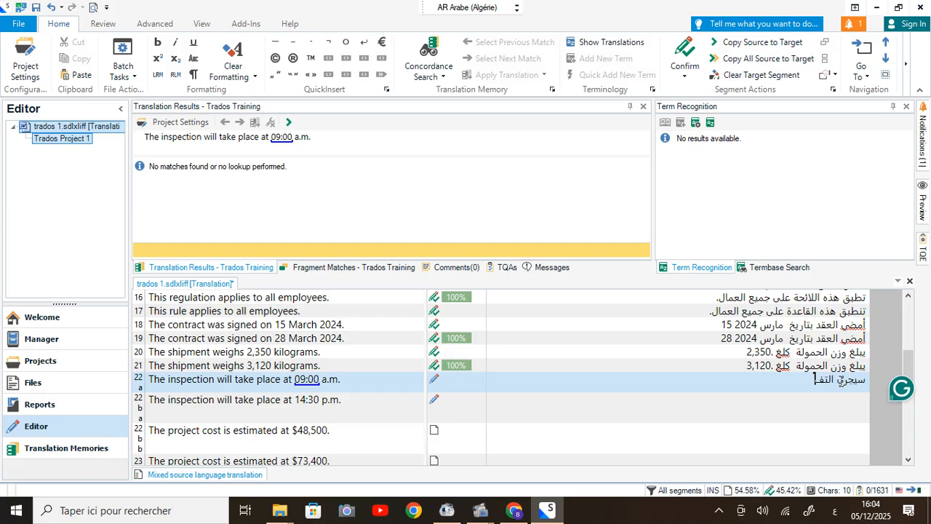
type("تيس")
key("BackSpace")
type("ش على الساعة ال")
key("BackSpace")
key("BackSpace")
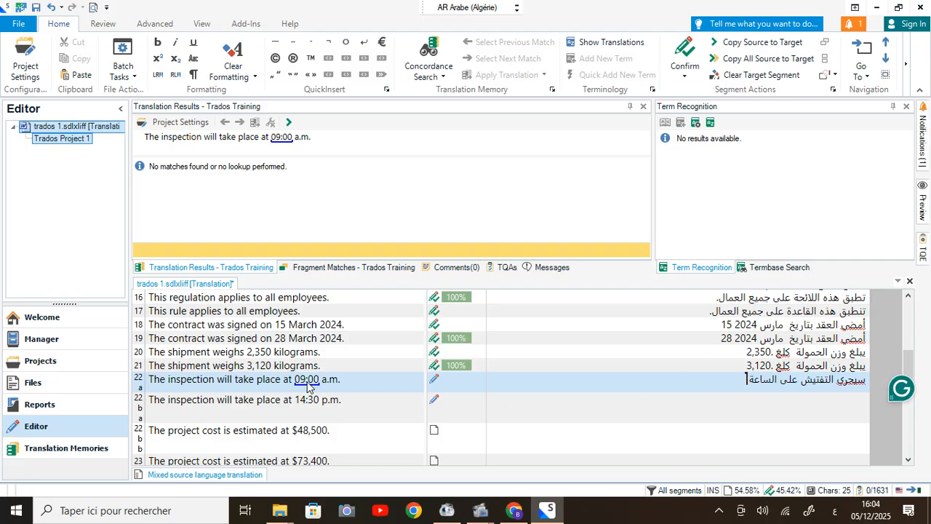
Insert the source time as 9:00 and add "صباحا" to segment 22a's translation, and confirm the segment
left_click(754, 353)
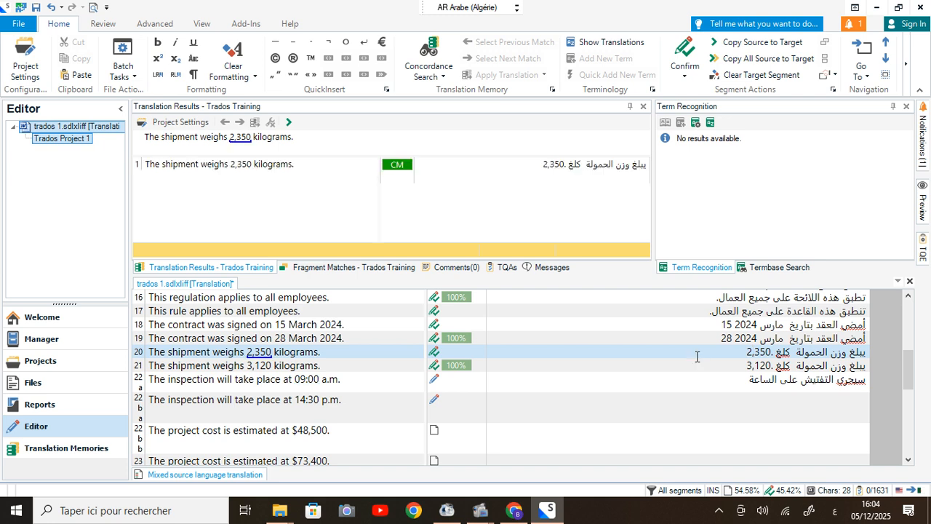
left_click(738, 385)
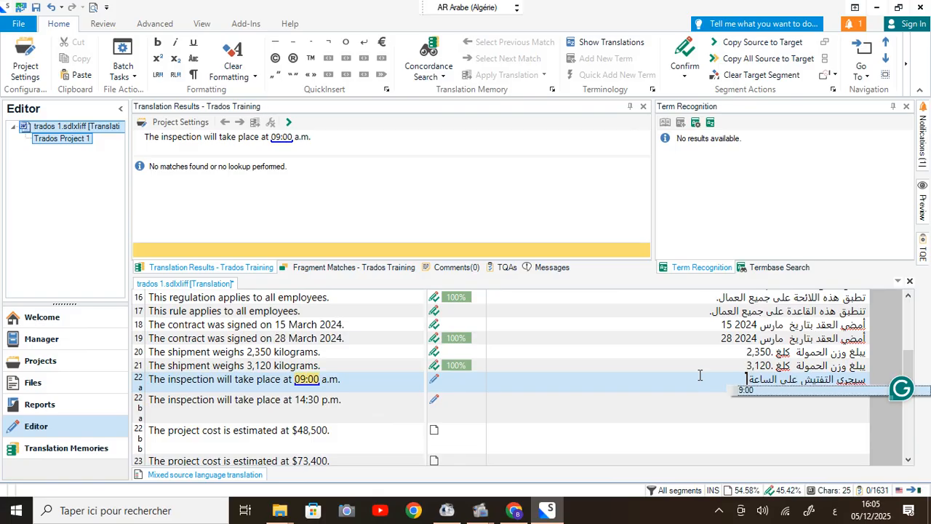
left_click(768, 389)
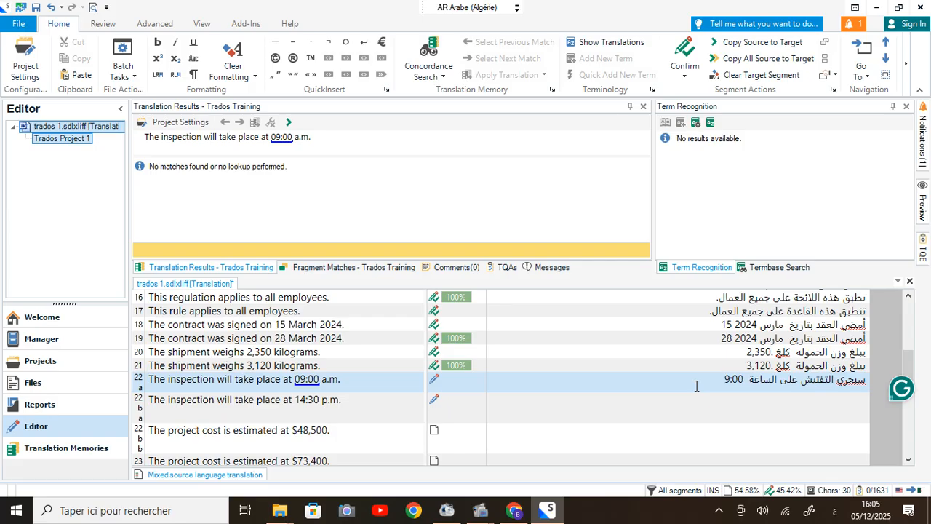
key("BackSpace")
type("صباحا")
key("ctrl+Return")
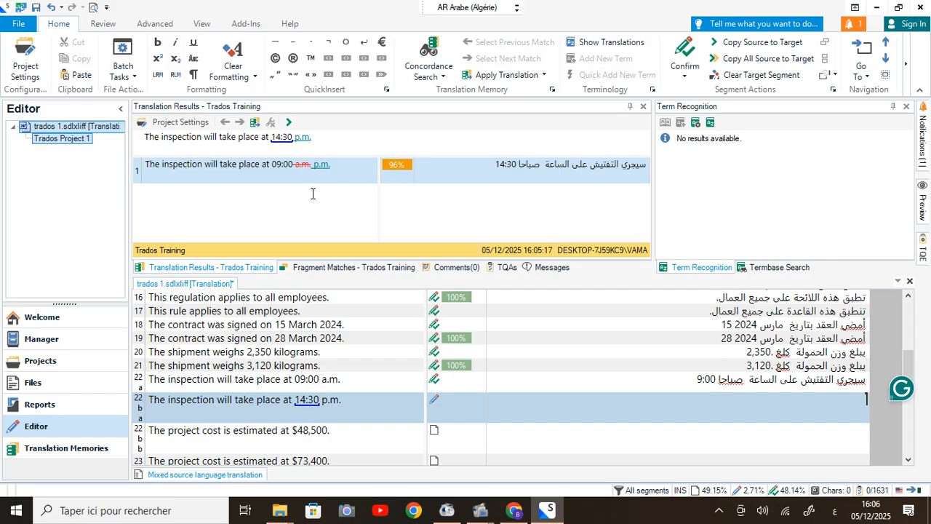
type("س")
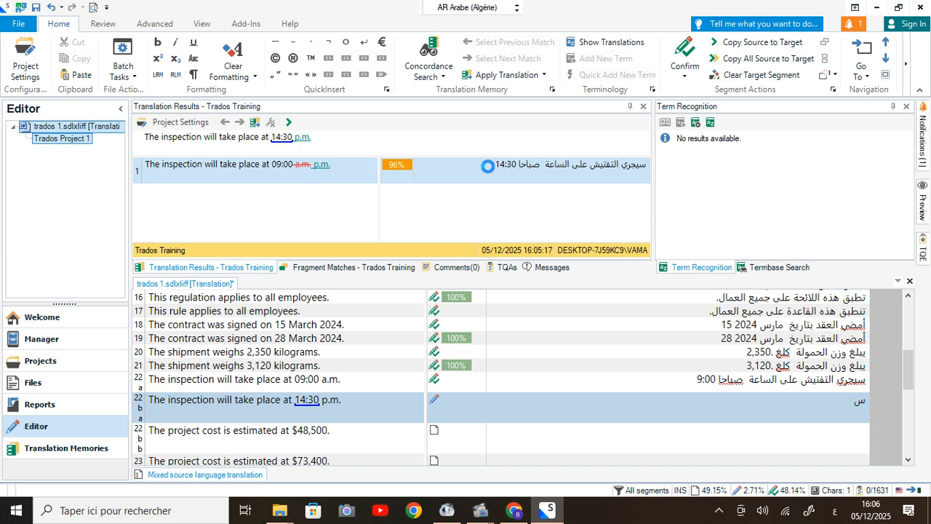
double_click(490, 167)
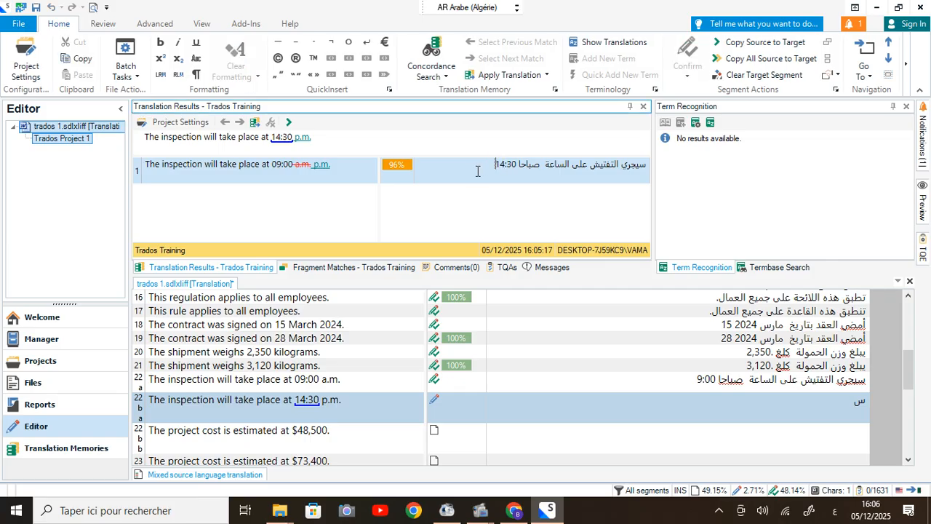
left_click(477, 173)
left_click(819, 411)
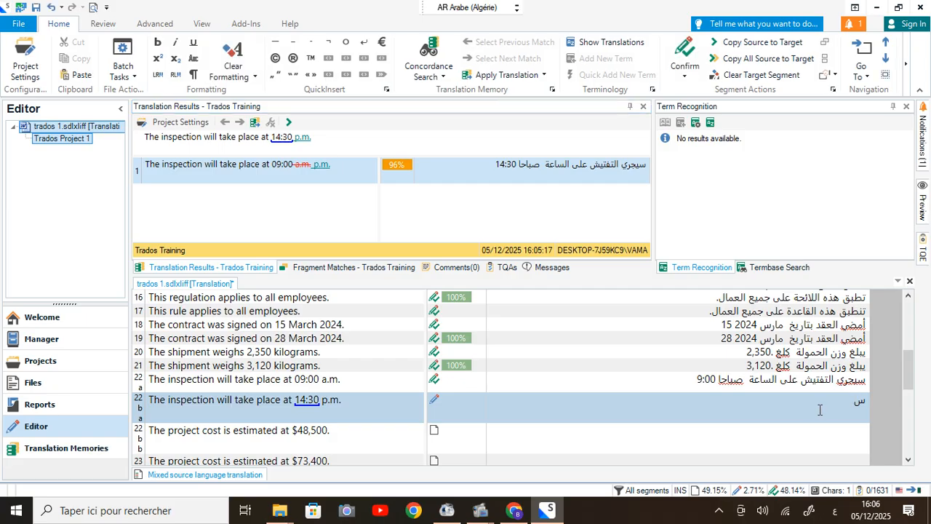
key("BackSpace")
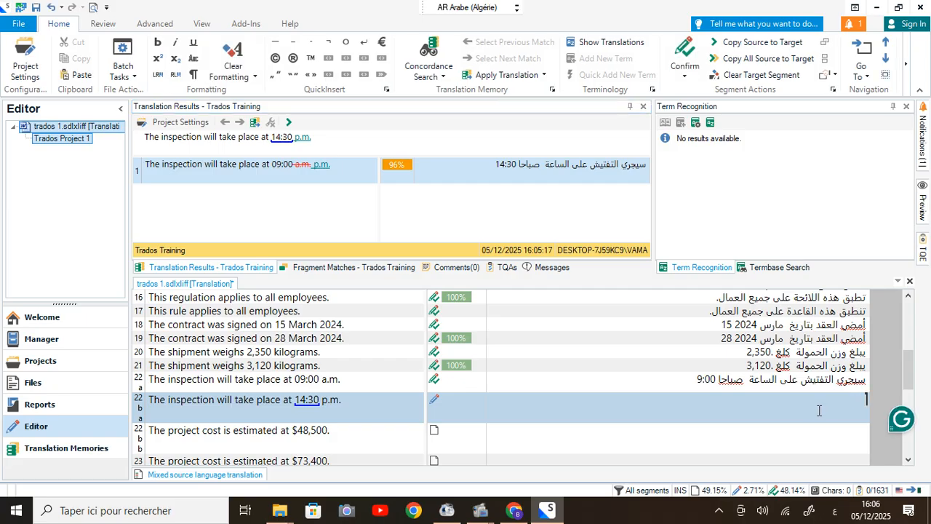
type("ي")
key("BackSpace")
Translate the 14:30 p.m. inspection segment as "سيجري التفتيش على الساعة 14:30 بعد الزوال.", inserting the time from the source, and confirm it
type("سيجري التفت")
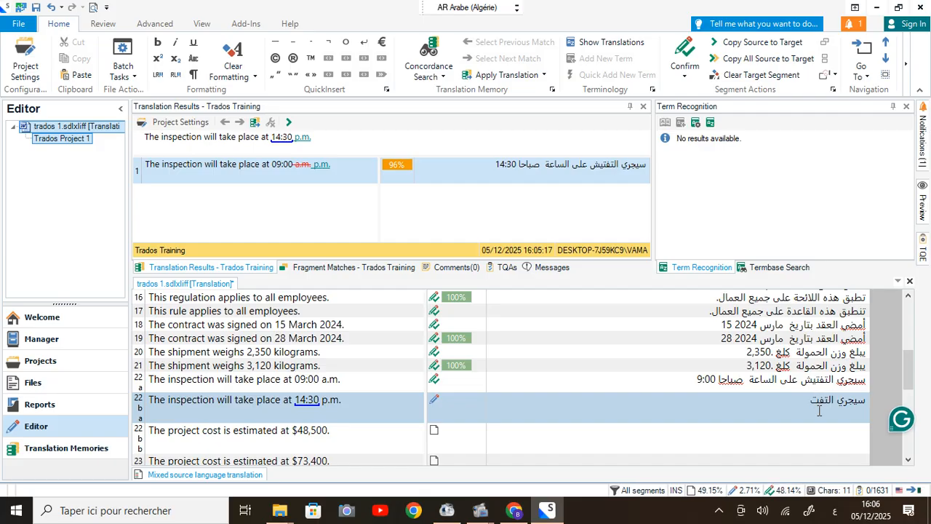
type("يش على الساعة ال")
key("BackSpace")
key("BackSpace")
key("ctrl+comma")
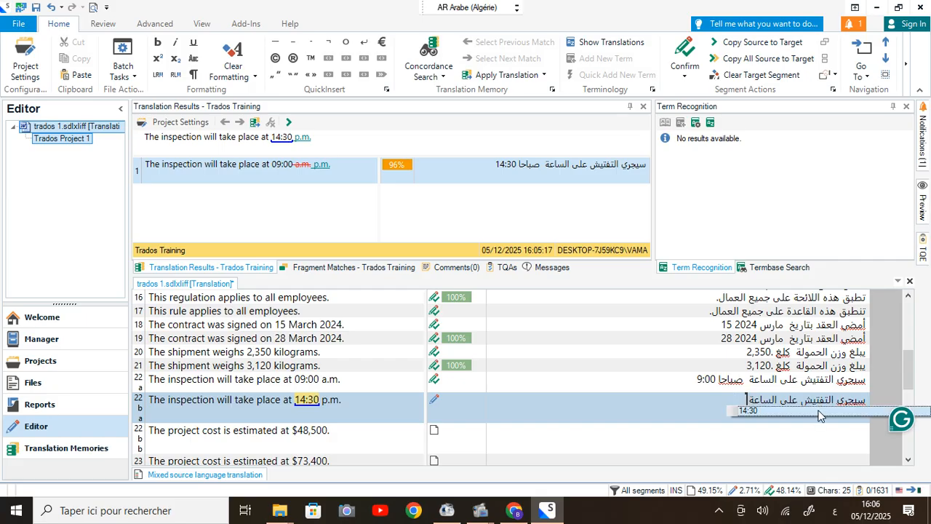
left_click(818, 412)
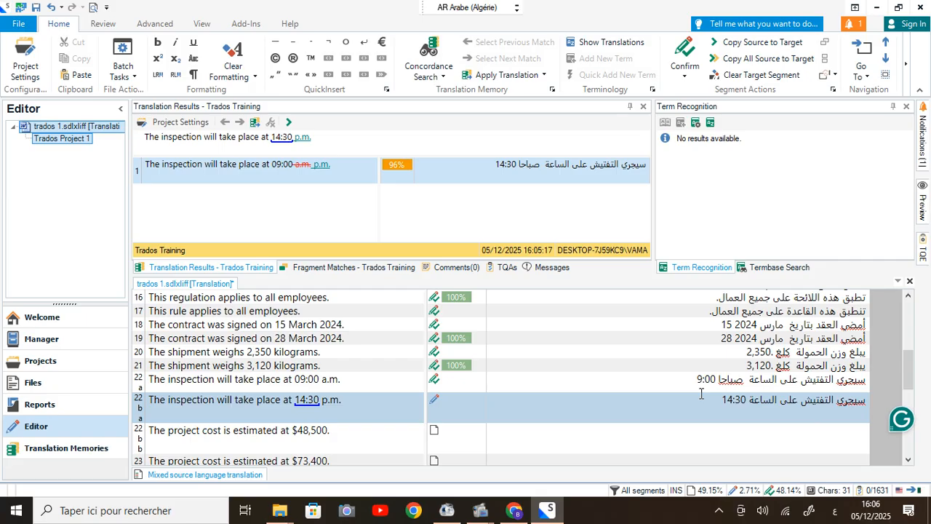
type("بعد الزوال.")
key("ctrl+Return")
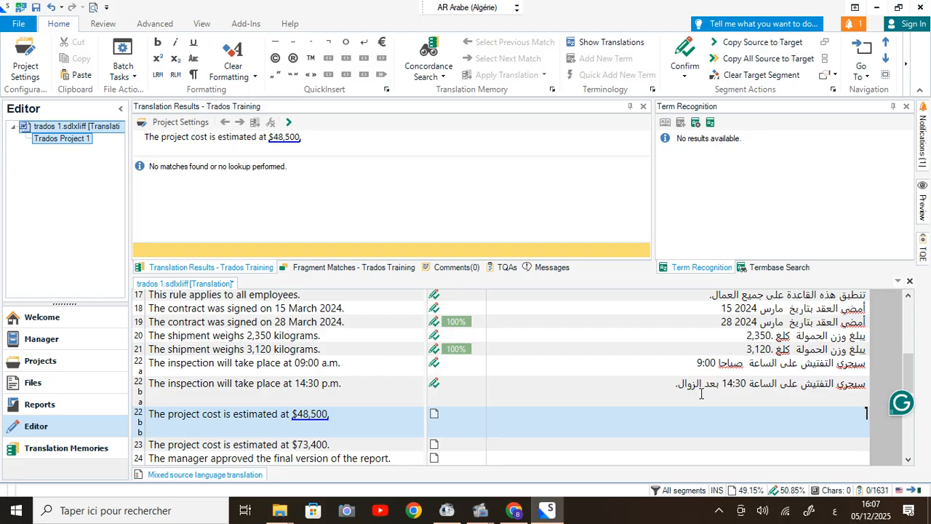
Begin the Arabic translation of the $48,500 project cost segment with "تقدر تكلفة المشروع بـ"
type("ت")
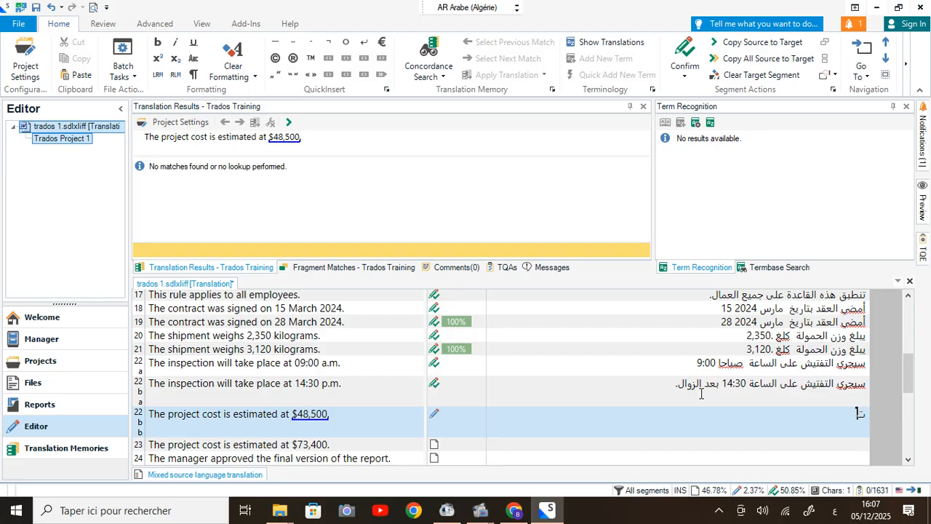
type("قدر ت")
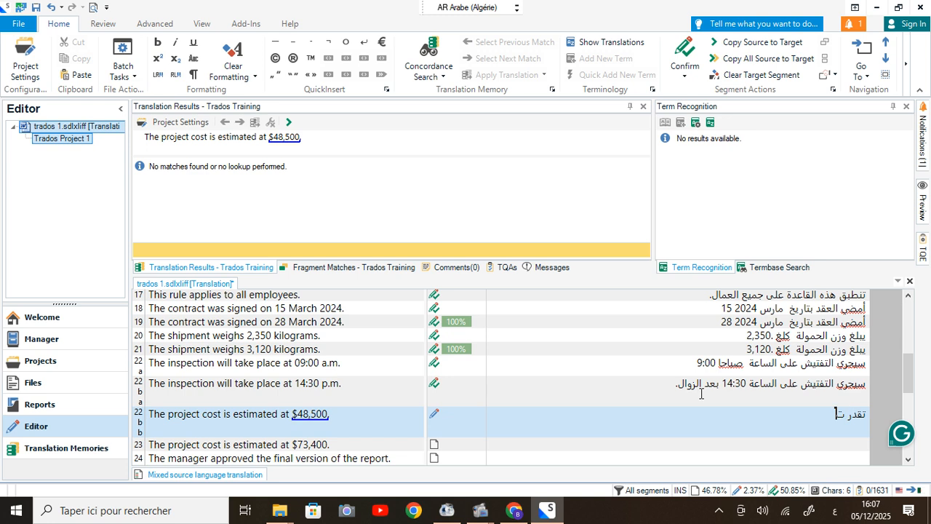
type("كلفة الم")
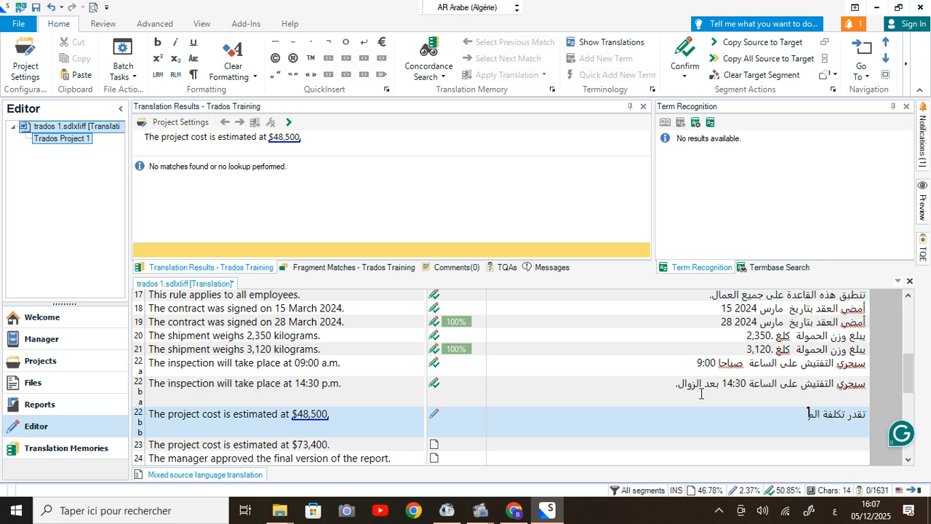
type("شروع")
key("BackSpace")
key("BackSpace")
key("BackSpace")
key("BackSpace")
key("BackSpace")
key("BackSpace")
key("BackSpace")
key("BackSpace")
key("BackSpace")
type("المشروع ")
type("ح")
key("BackSpace")
type("بـ")
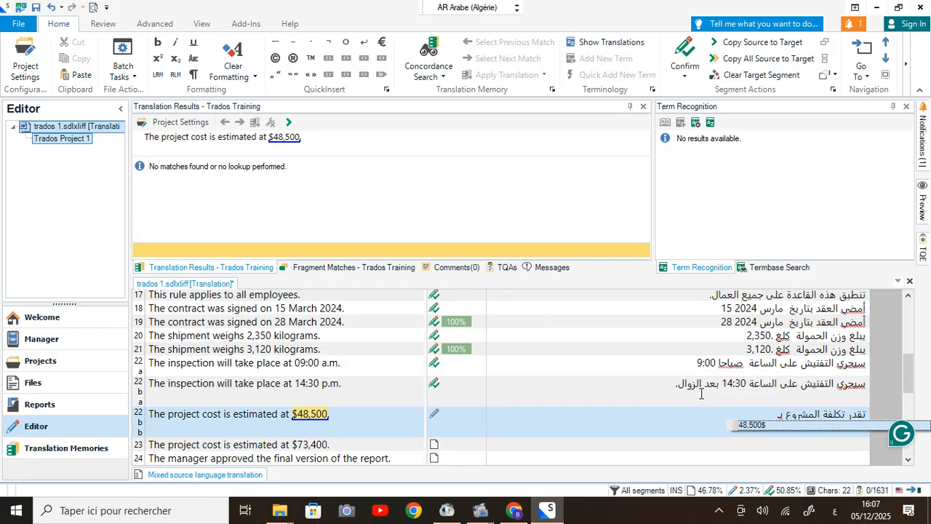
Insert the source amount 48,500 into the project cost translation, replace its dollar sign with "دولار.", and confirm the segment
left_click(756, 423)
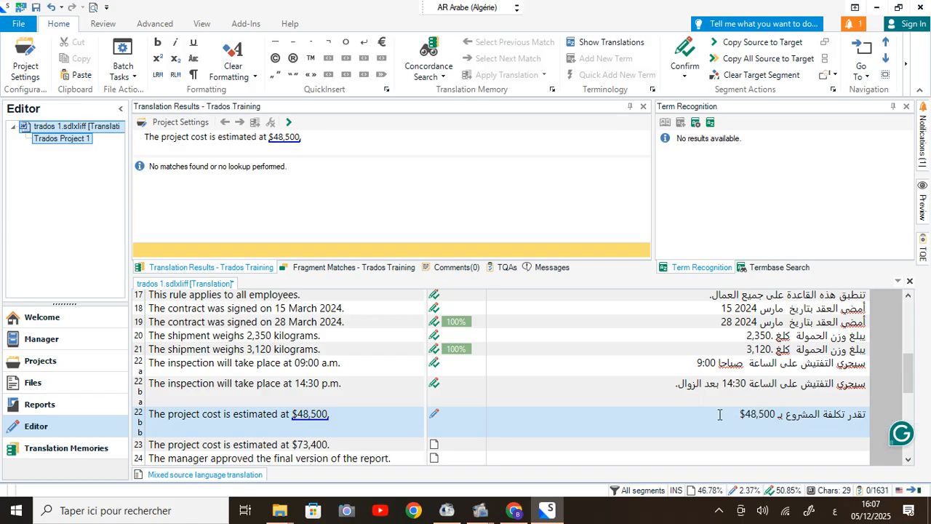
left_click_drag(739, 413, 747, 414)
key("ctrl+x")
type("دولار.")
key("ctrl+Return")
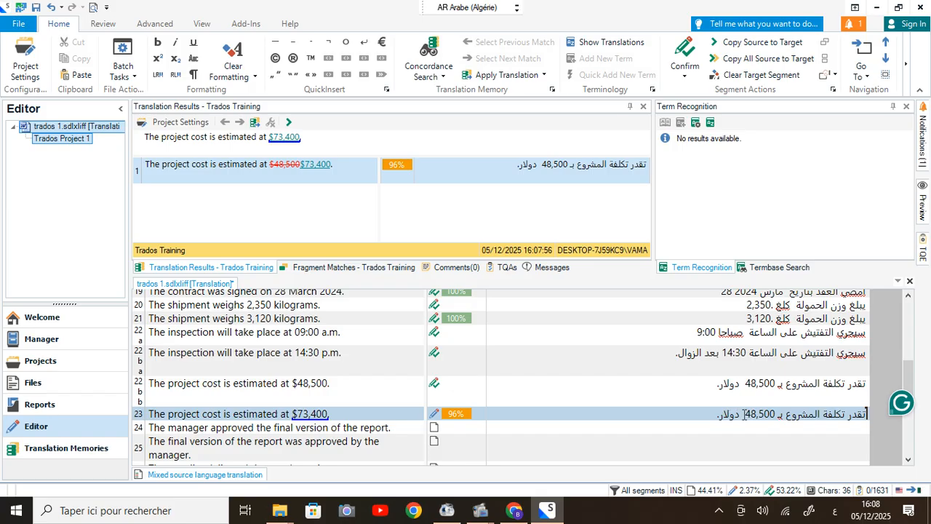
Replace the amount 48,500 in segment 23's translation with the source amount 73,400
left_click(745, 413)
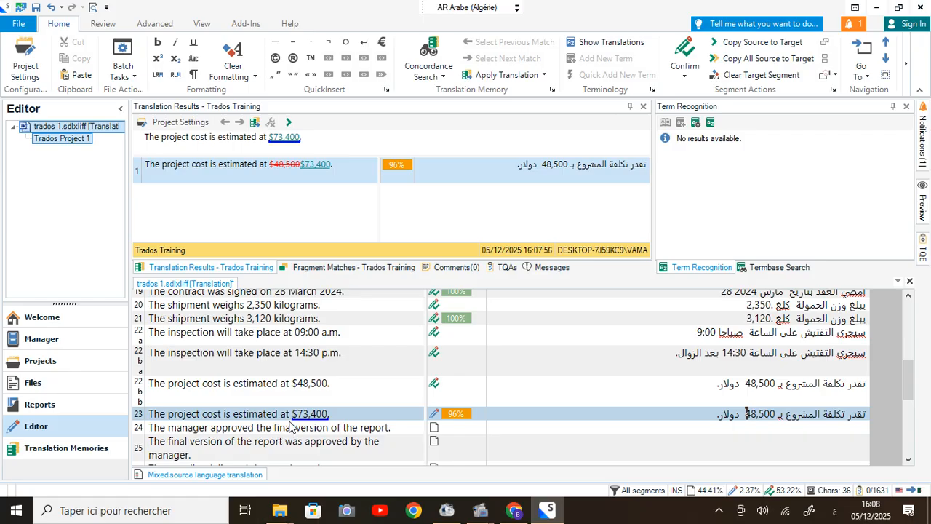
left_click_drag(297, 418, 328, 422)
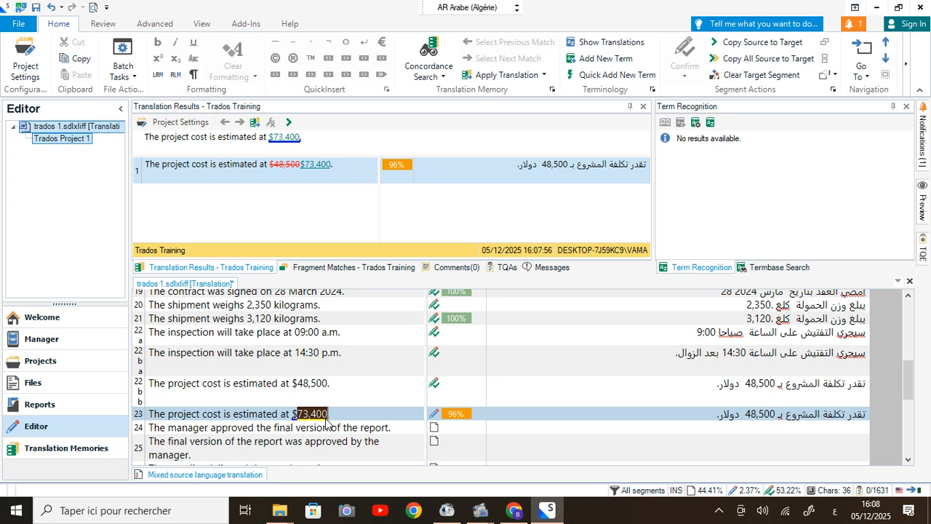
key("ctrl+comma")
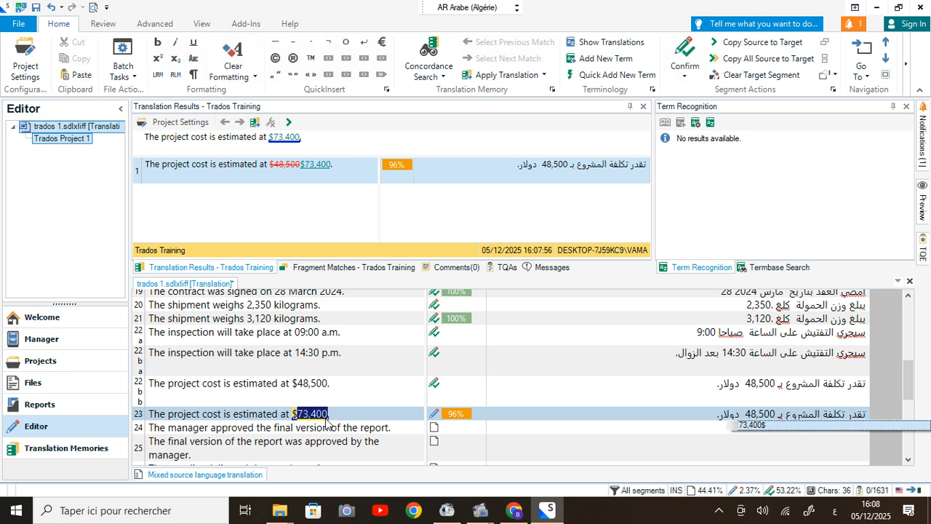
left_click(760, 426)
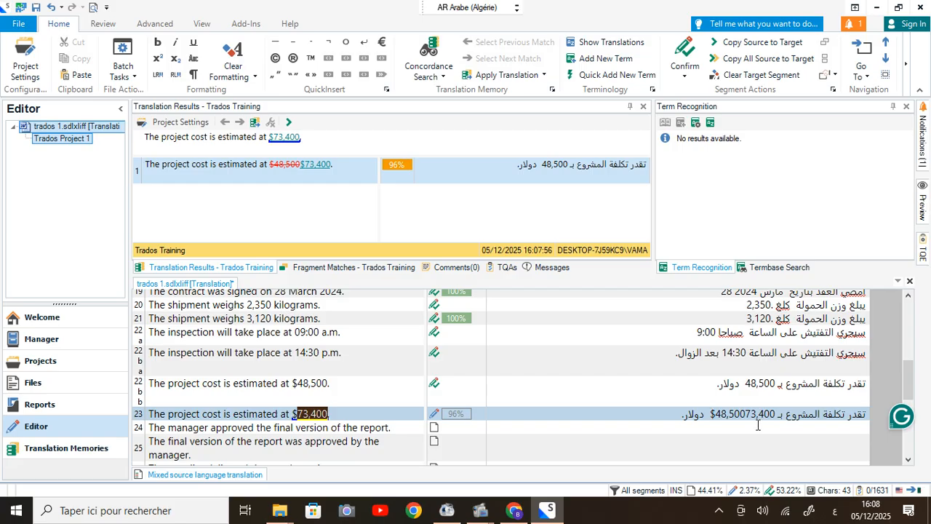
left_click_drag(747, 416, 716, 414)
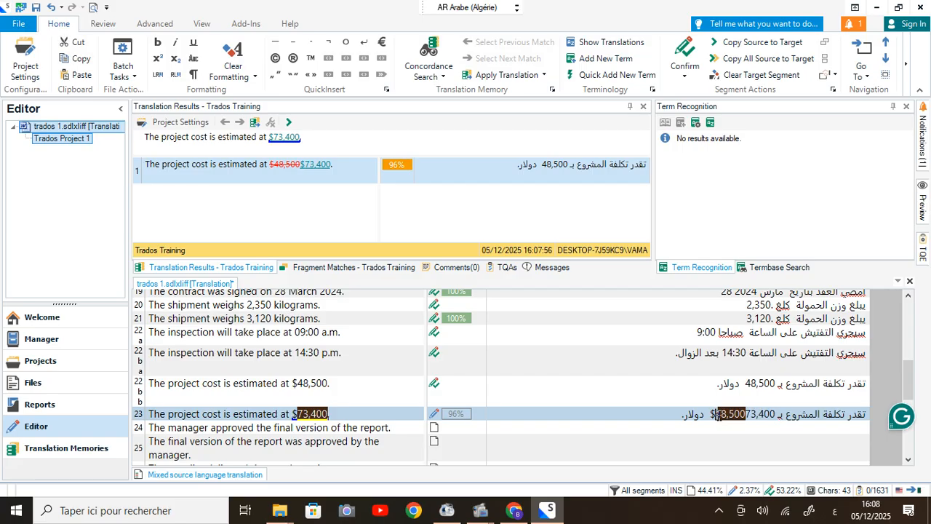
key("BackSpace")
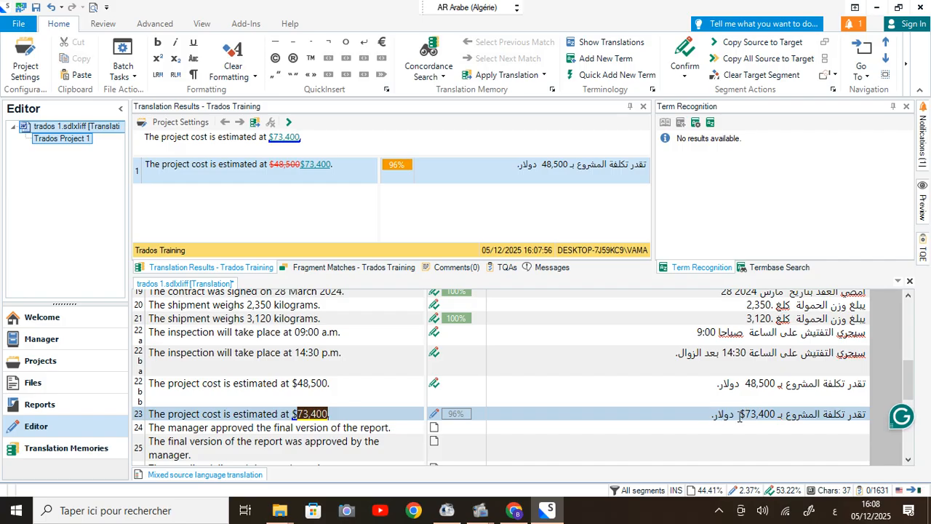
Remove the dollar sign and the extra space before "دولار" in segment 23's translation, and confirm the segment
left_click_drag(739, 416, 745, 418)
key("BackSpace")
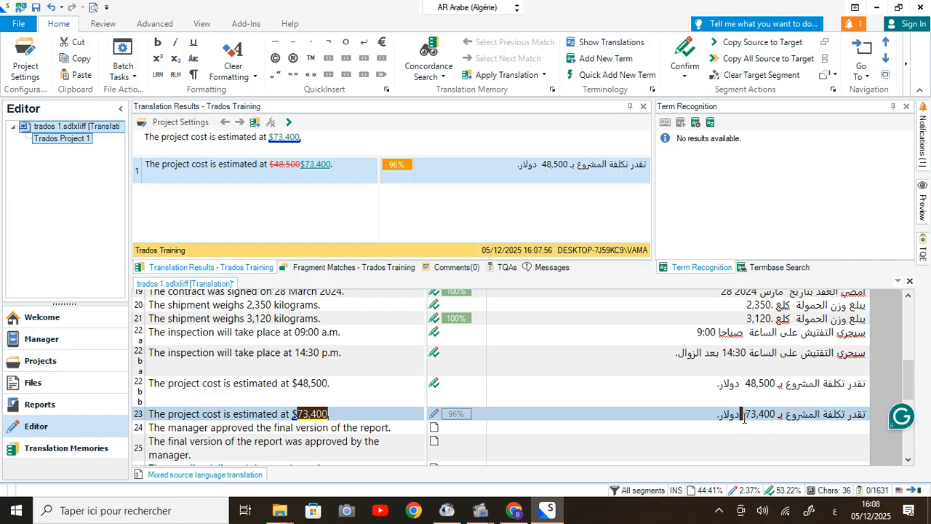
key("BackSpace")
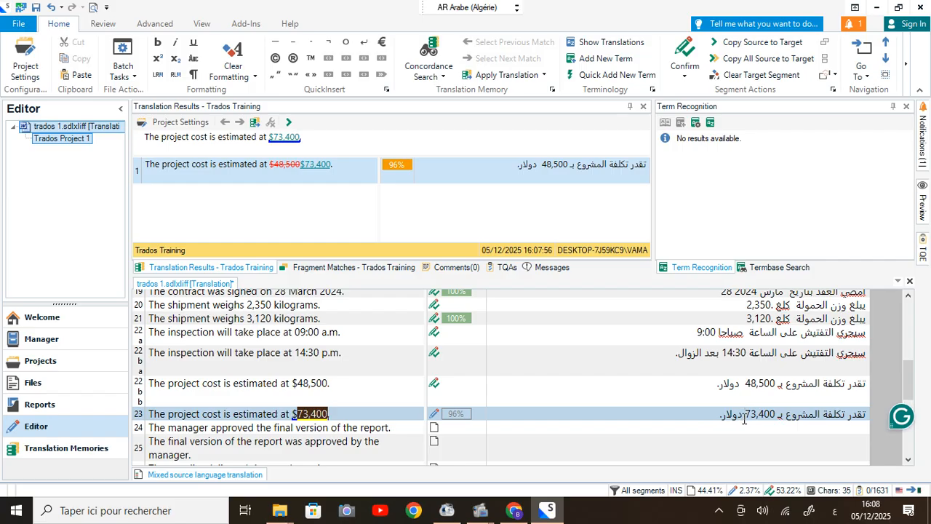
key("ctrl+Return")
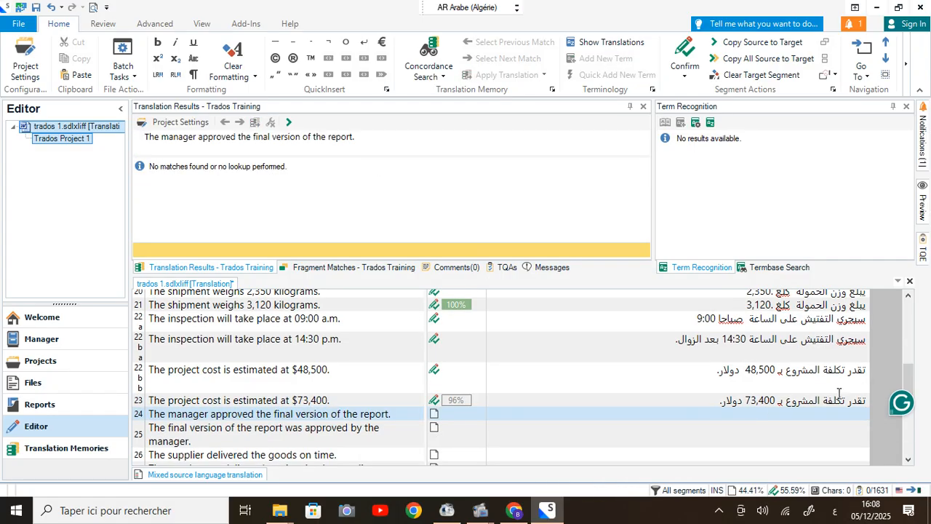
mouse_move(906, 378)
left_mouse_down()
mouse_move(907, 432)
mouse_move(905, 309)
mouse_move(914, 393)
mouse_move(915, 384)
left_mouse_up()
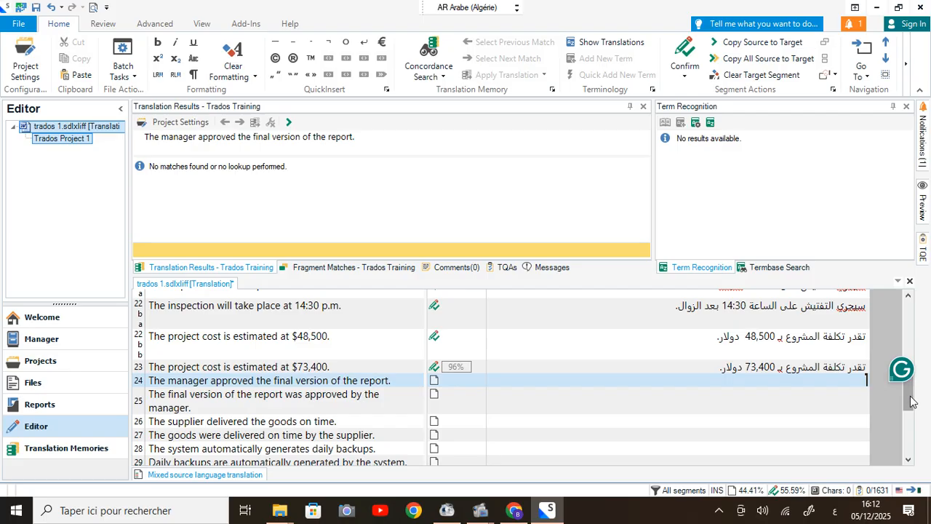
left_click_drag(911, 402, 913, 451)
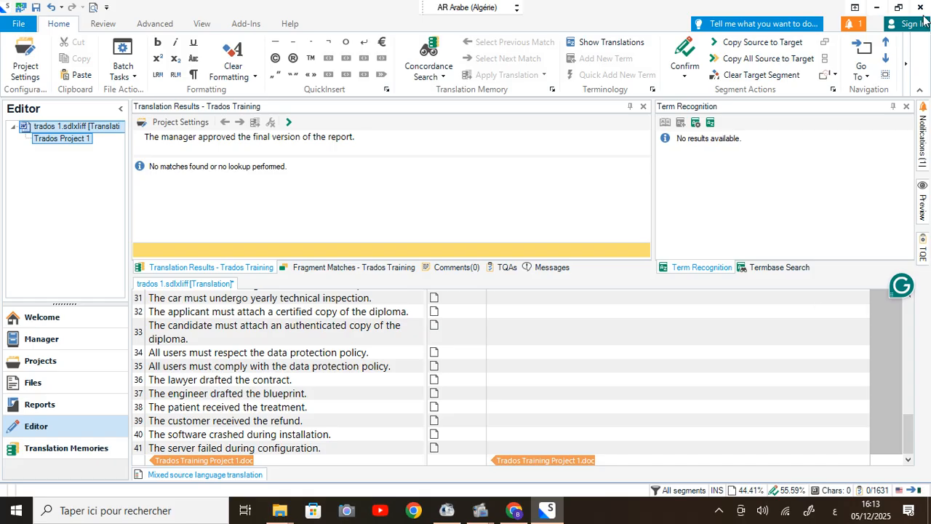
mouse_move(480, 510)
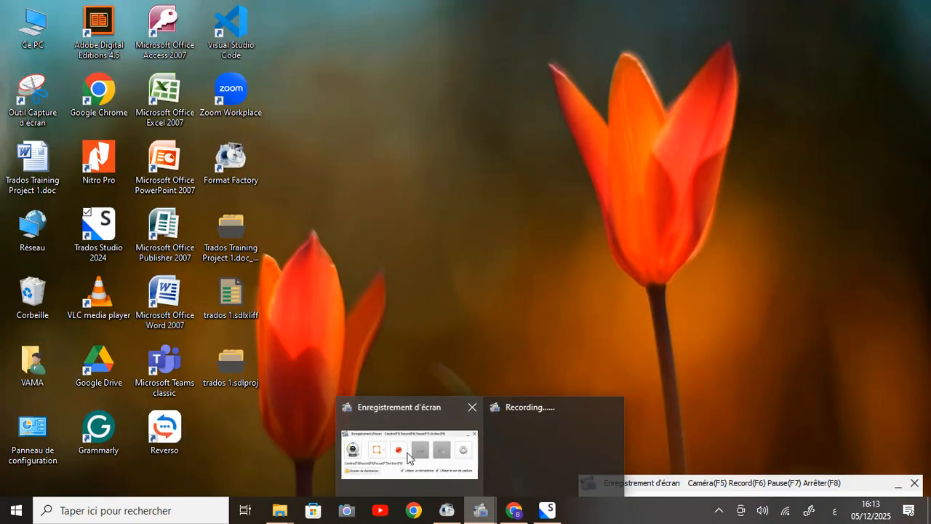
left_click(409, 457)
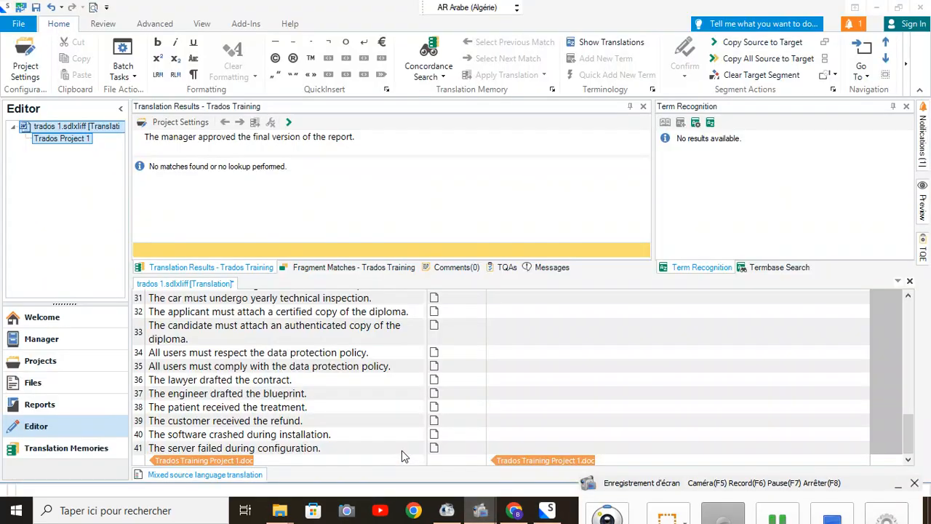